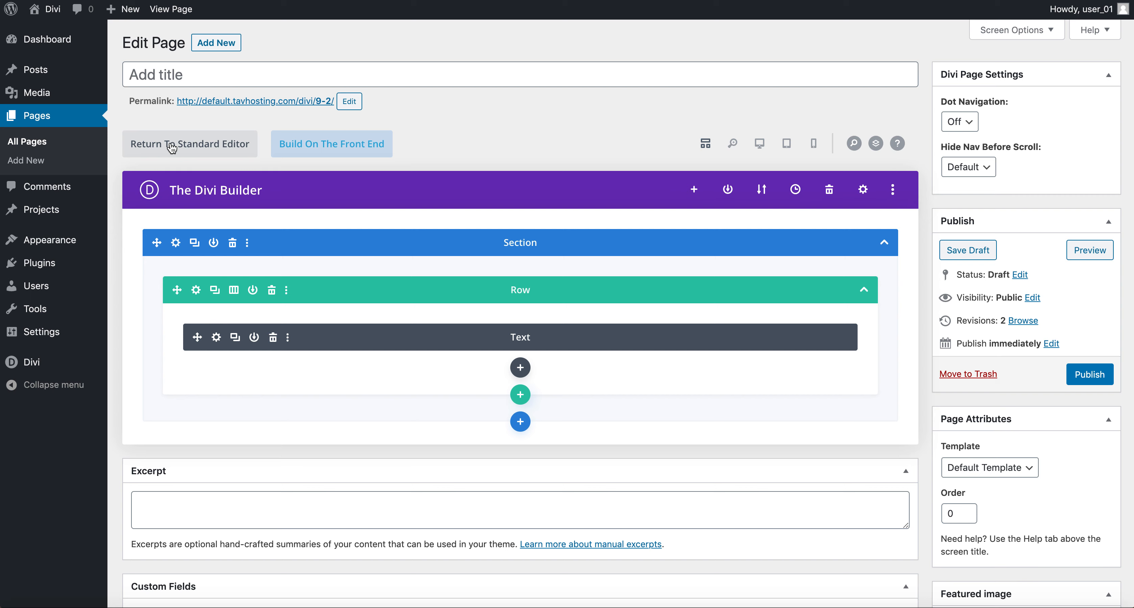
# Step: Title the new page 'Home', publish it, and return to All Pages
pyautogui.click(173, 74)
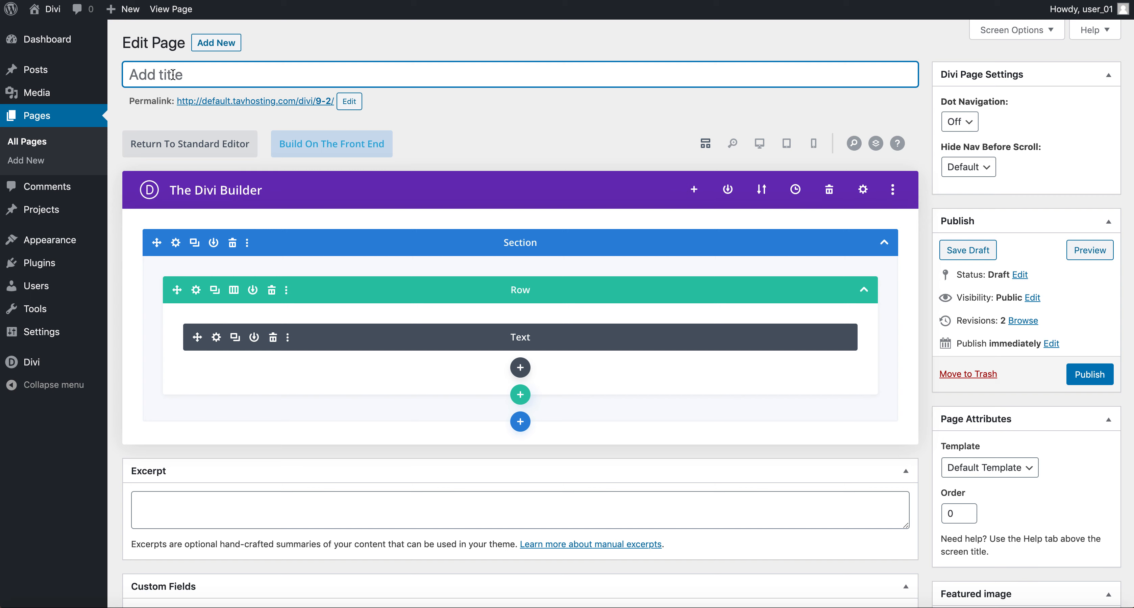
pyautogui.write('Home')
pyautogui.click(1096, 375)
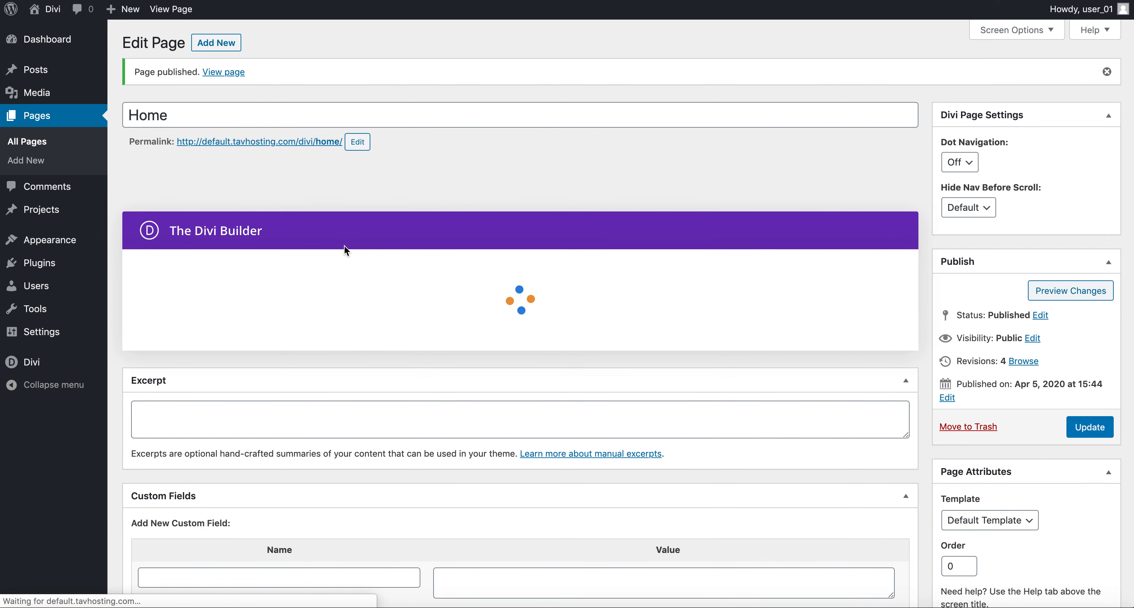
pyautogui.click(40, 146)
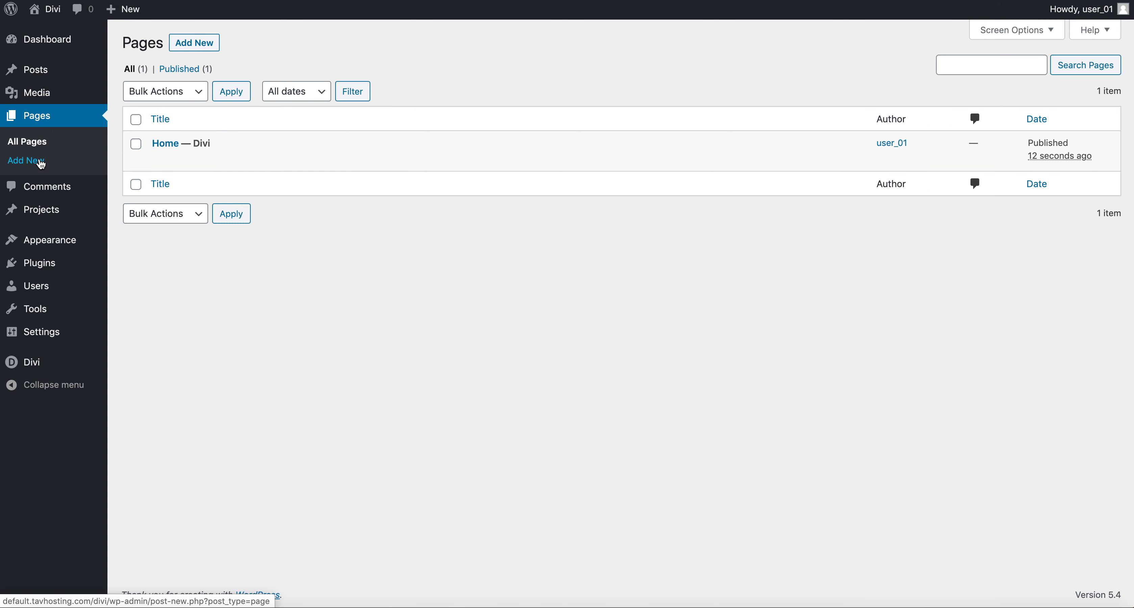
# Step: Add a page titled 'About', publish it, and switch it to the Divi Builder
pyautogui.click(195, 44)
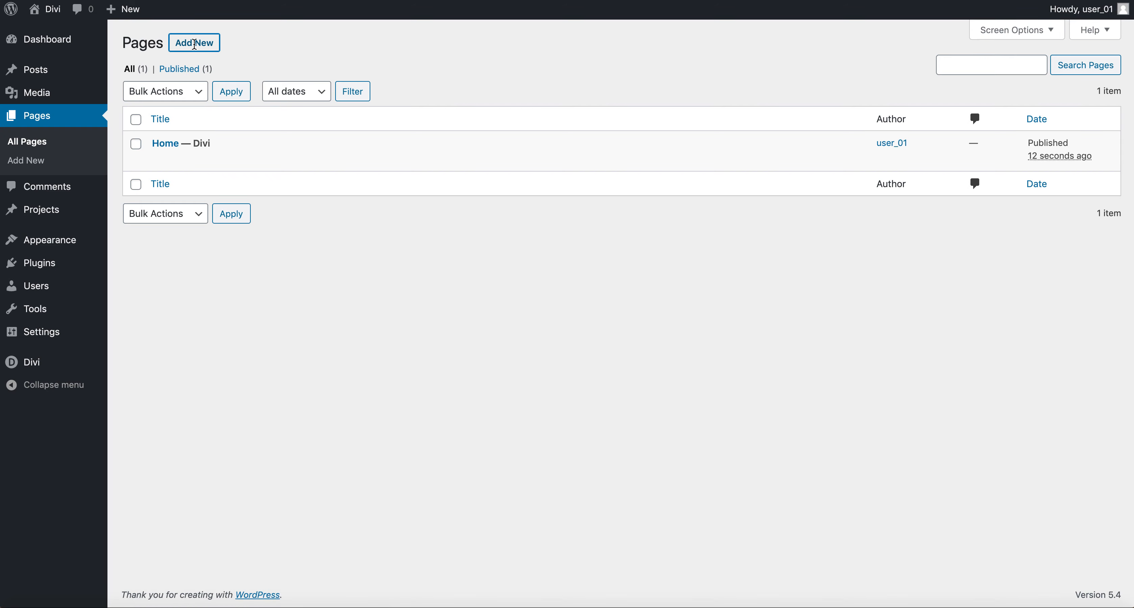
pyautogui.write('About')
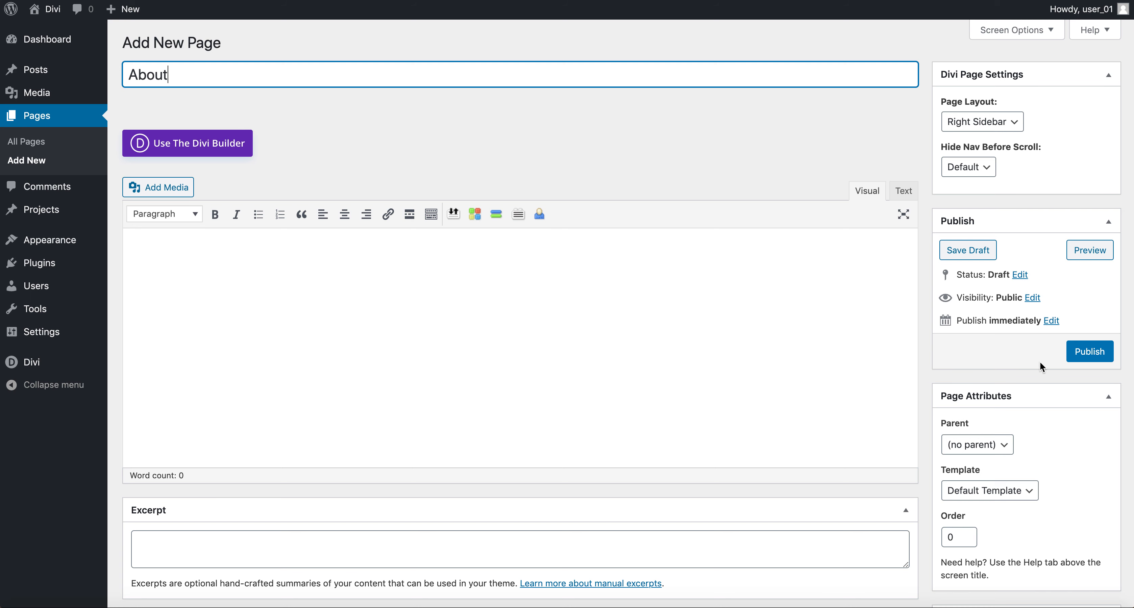
pyautogui.click(1091, 354)
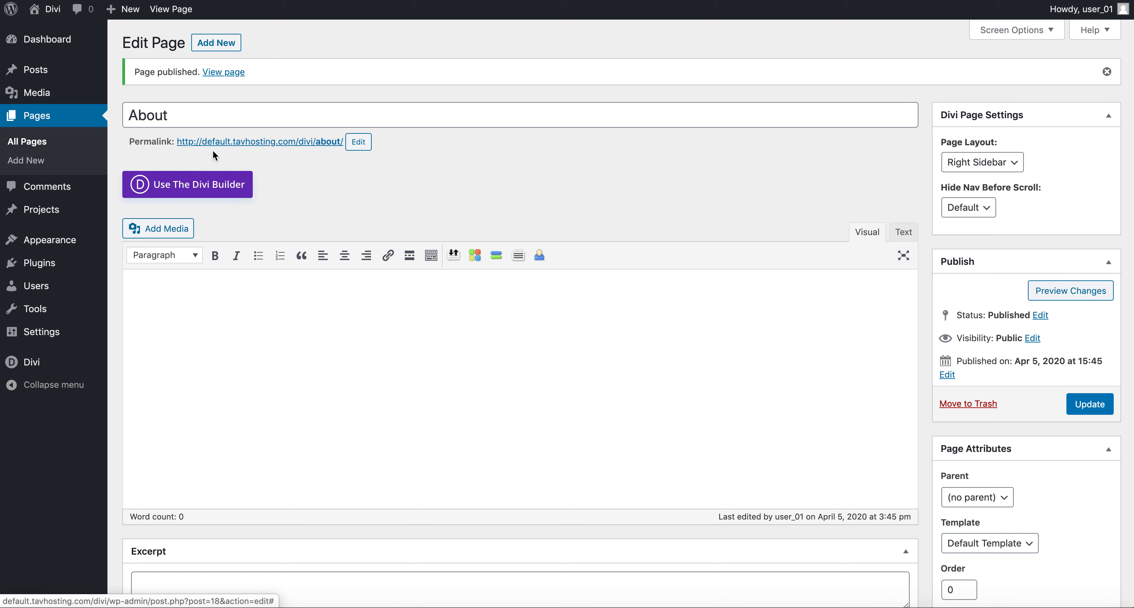
pyautogui.click(214, 188)
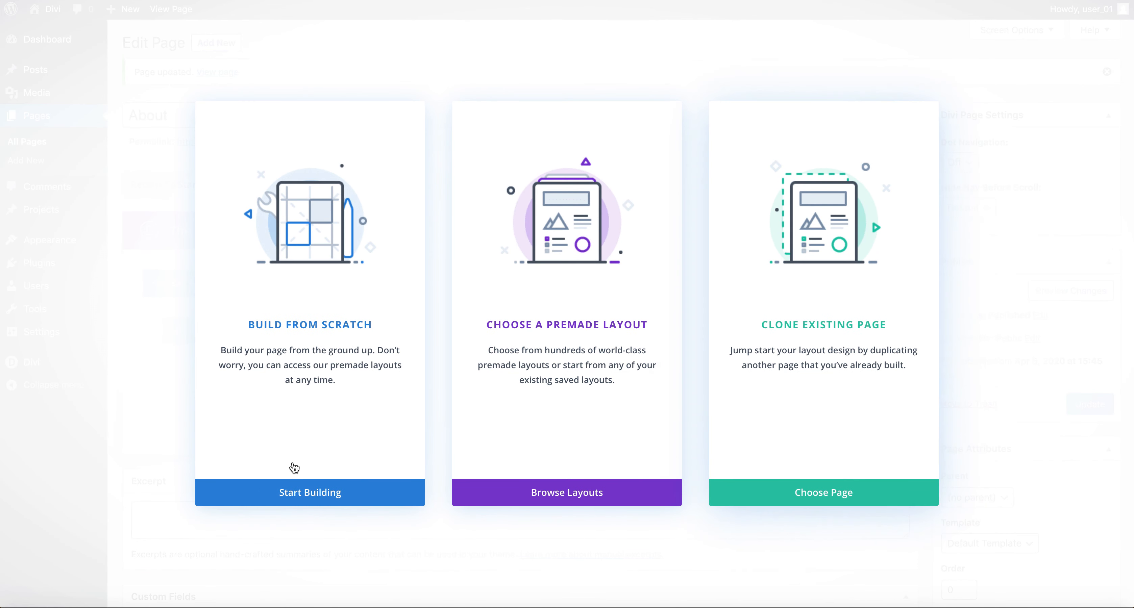
# Step: Build the About page from scratch with one row holding a Text module, update it, and return to All Pages
pyautogui.click(287, 500)
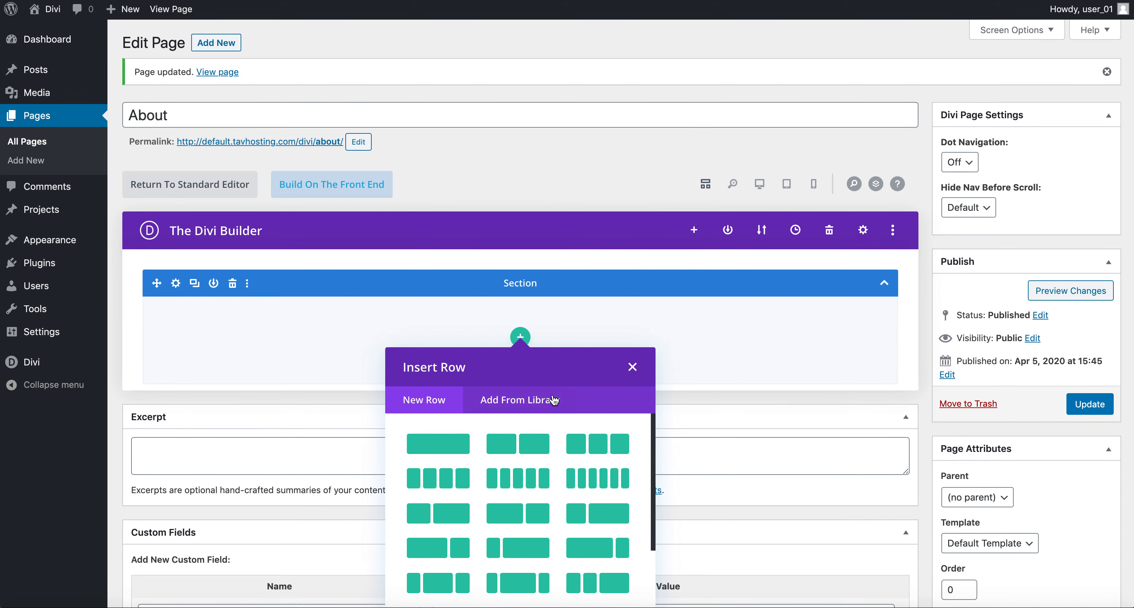
pyautogui.press('Escape')
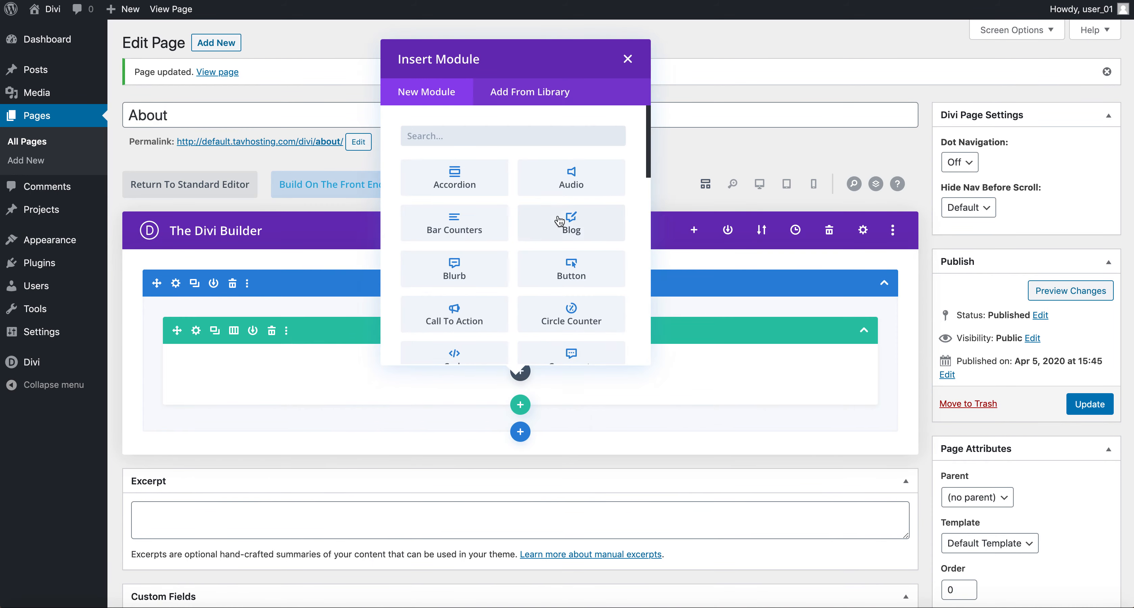
pyautogui.write('text')
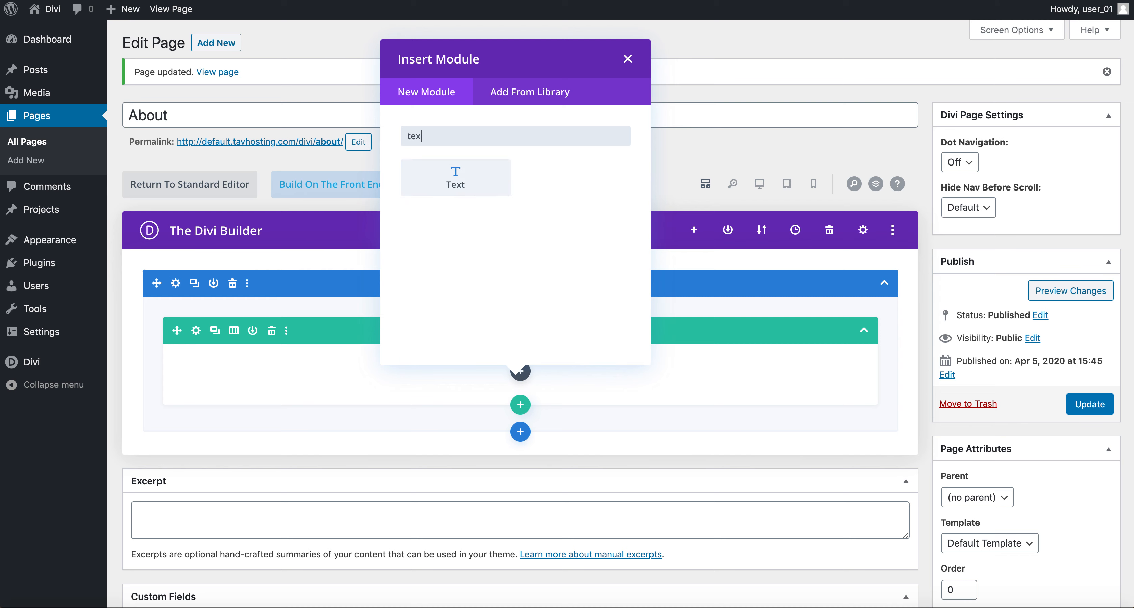
pyautogui.click(454, 174)
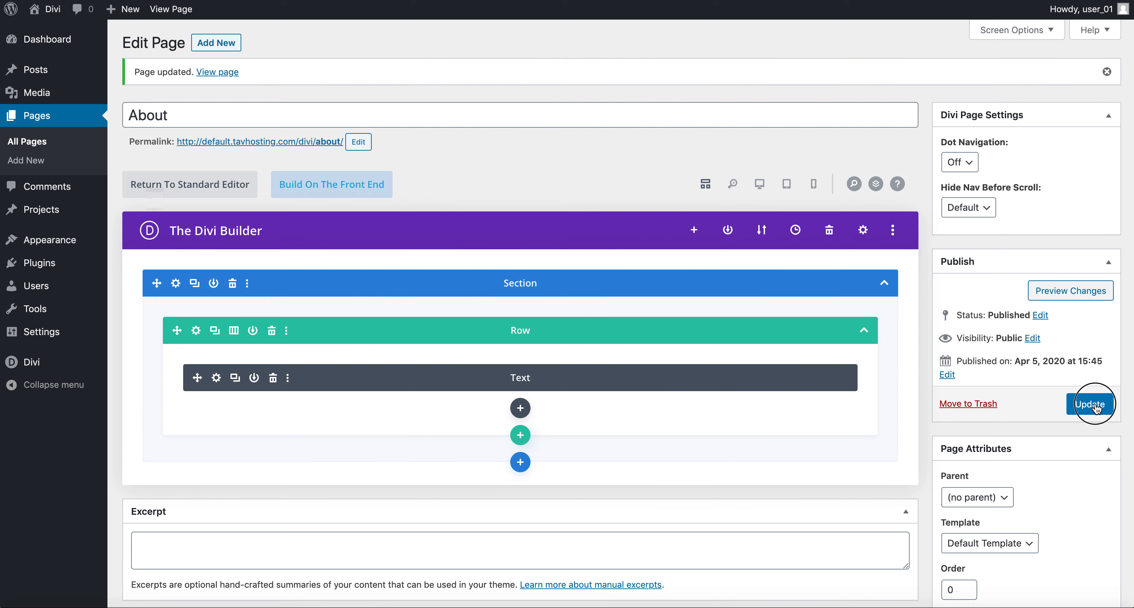
pyautogui.click(1091, 404)
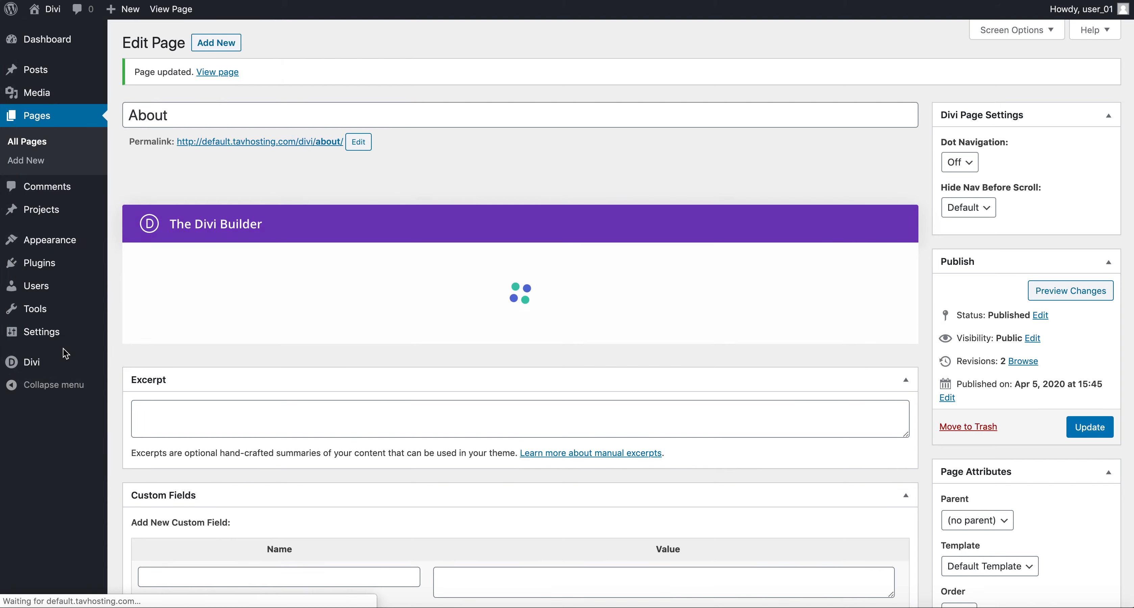
pyautogui.click(43, 148)
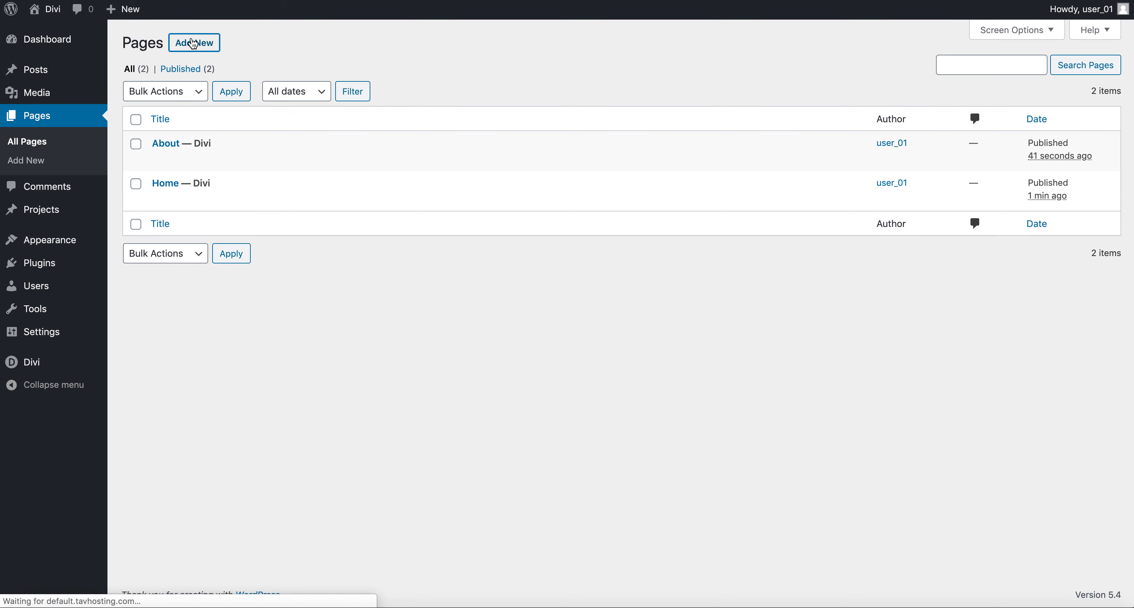
# Step: Add a new page titled 'Portfolio' and publish it
pyautogui.click(194, 44)
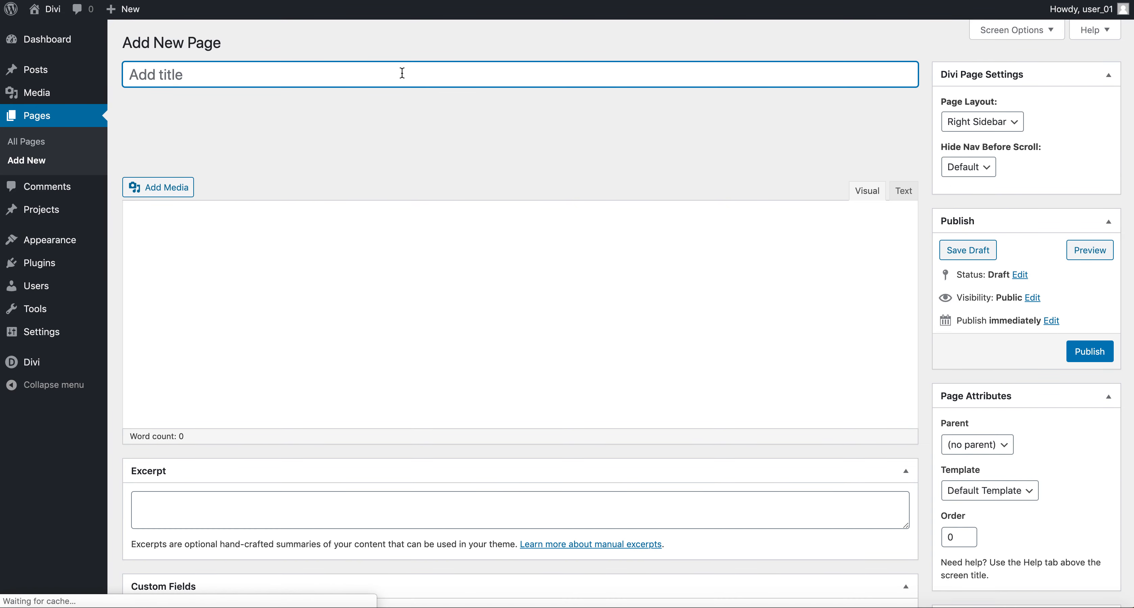
pyautogui.write('Portfolio')
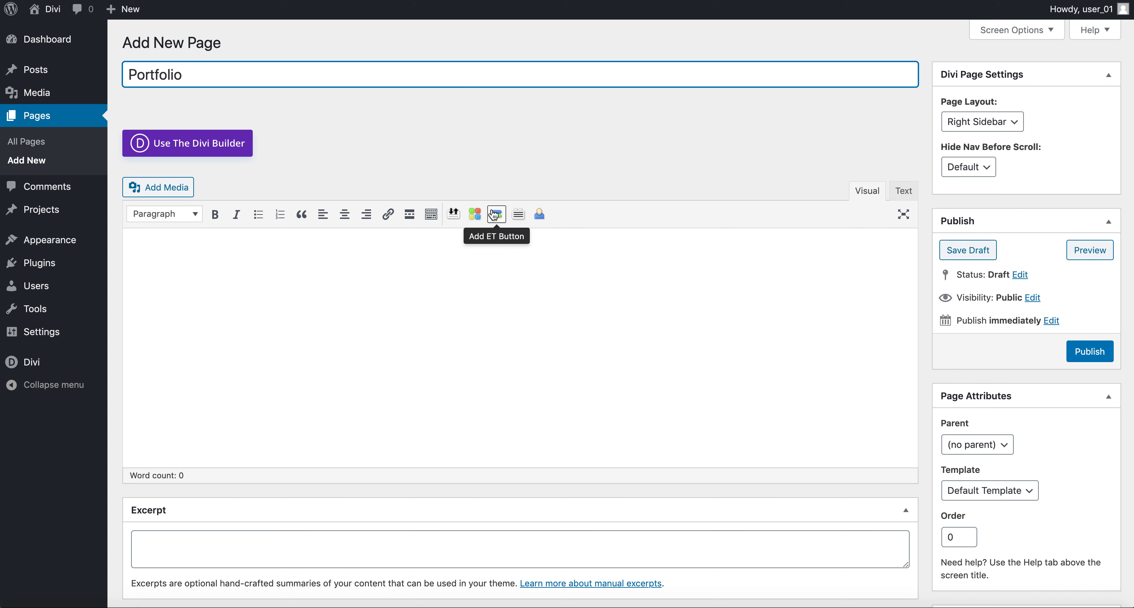
pyautogui.click(1089, 352)
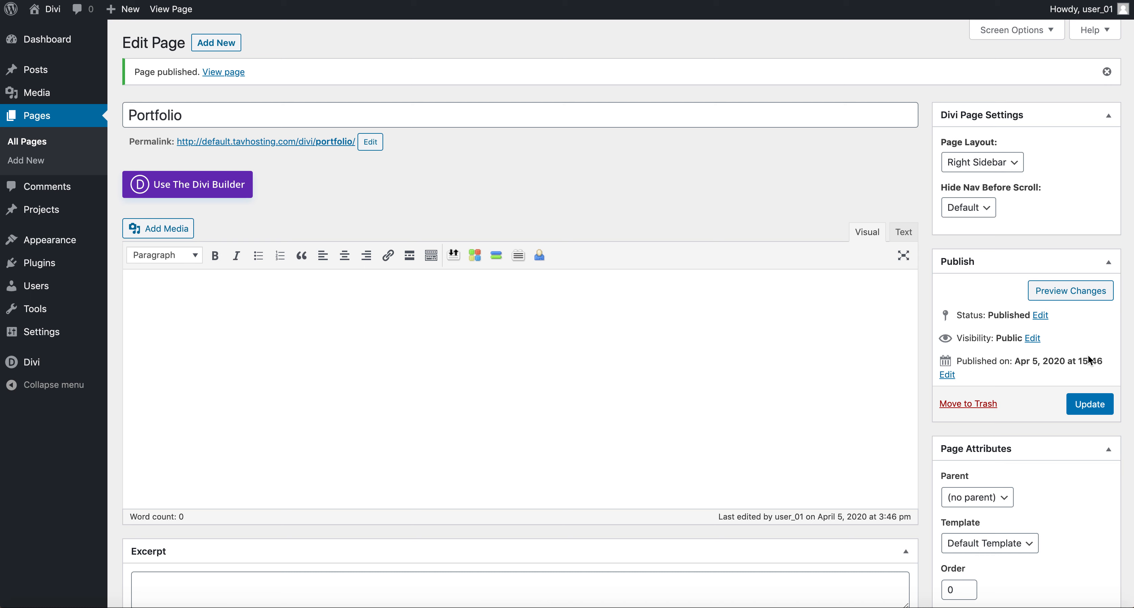
pyautogui.moveTo(62, 243)
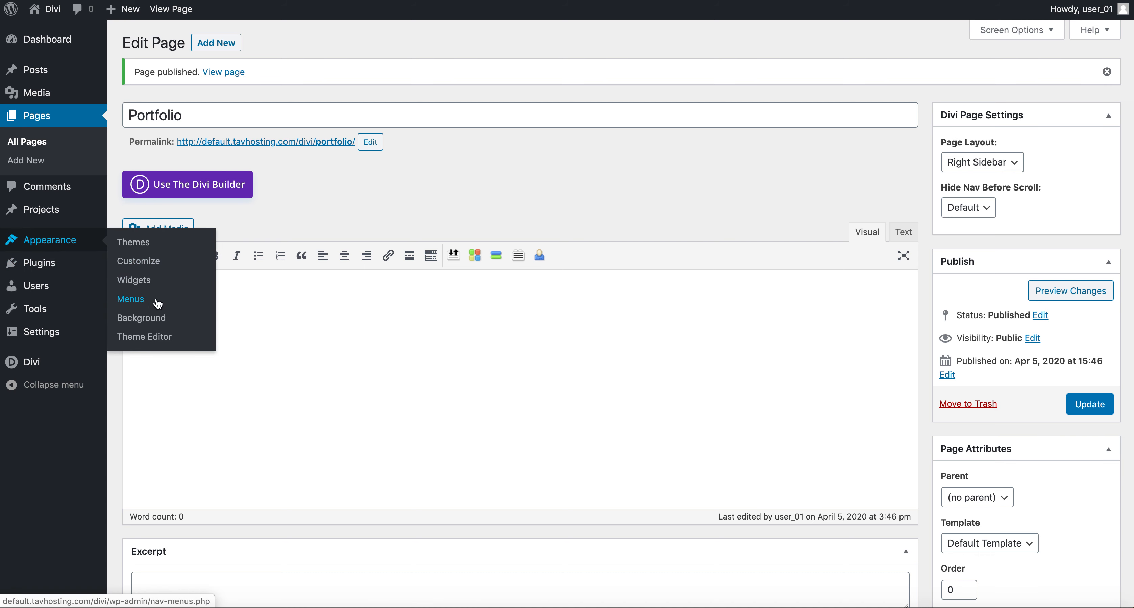
# Step: Create a new menu named 'Primary Menu'
pyautogui.click(147, 307)
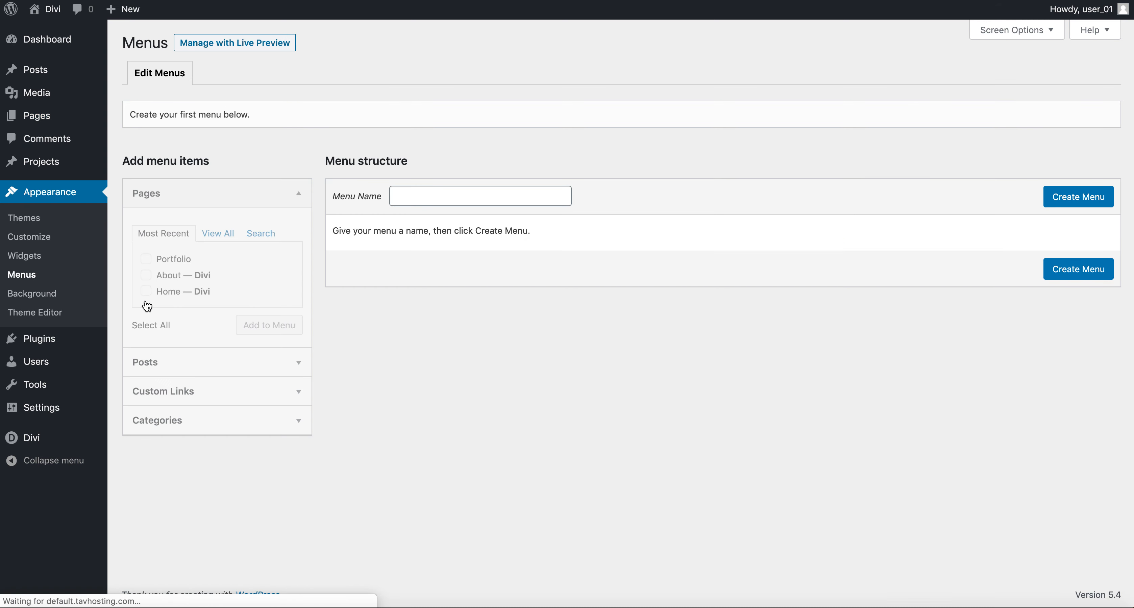
pyautogui.click(422, 194)
pyautogui.write('Primary Menu')
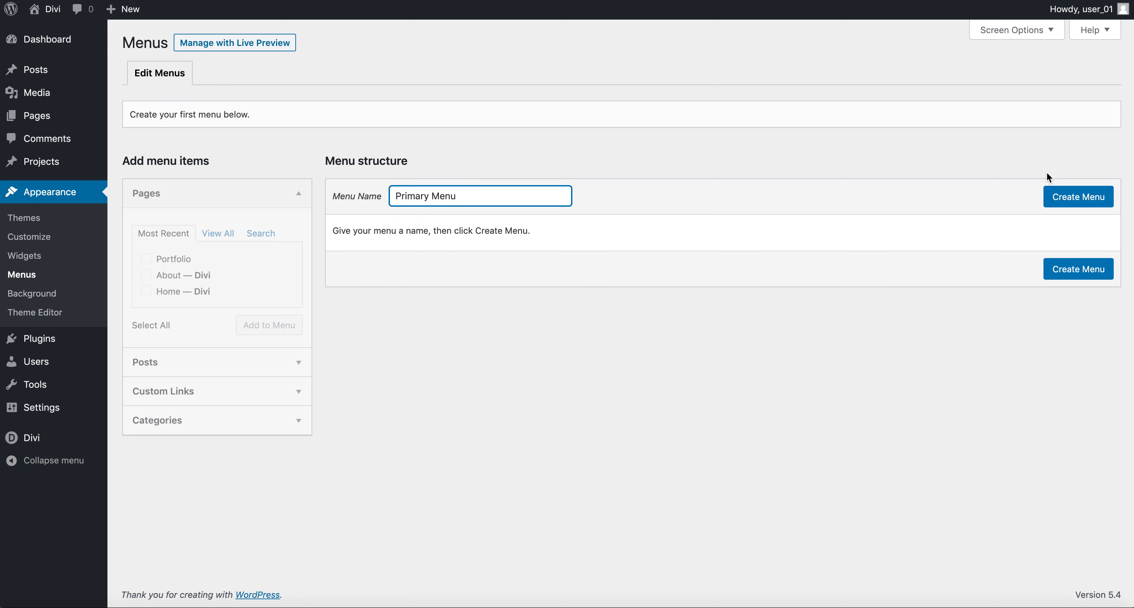
pyautogui.click(1057, 206)
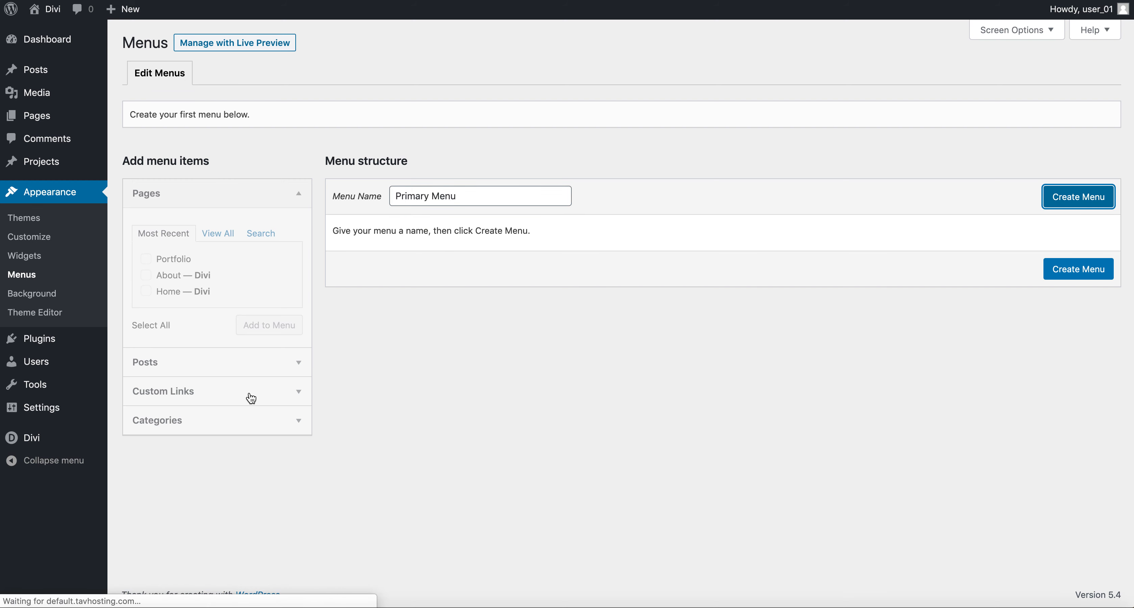
# Step: Add Home, About and Portfolio with Home first, assign the Primary Menu location, and save
pyautogui.click(146, 259)
pyautogui.click(146, 275)
pyautogui.click(146, 291)
pyautogui.click(261, 328)
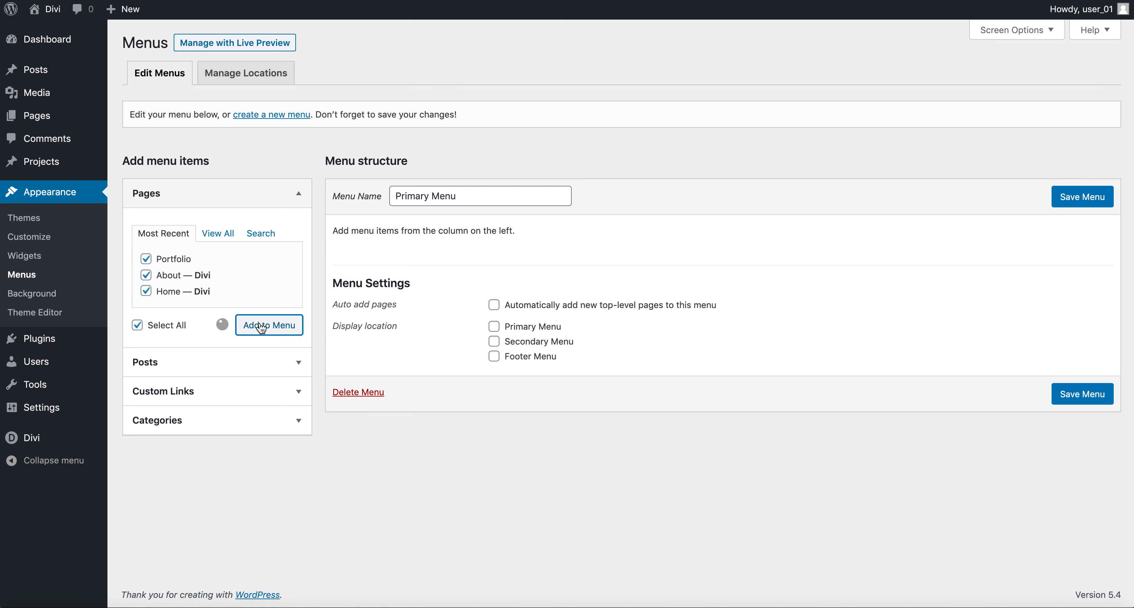
pyautogui.moveTo(348, 330); pyautogui.dragTo(357, 300)
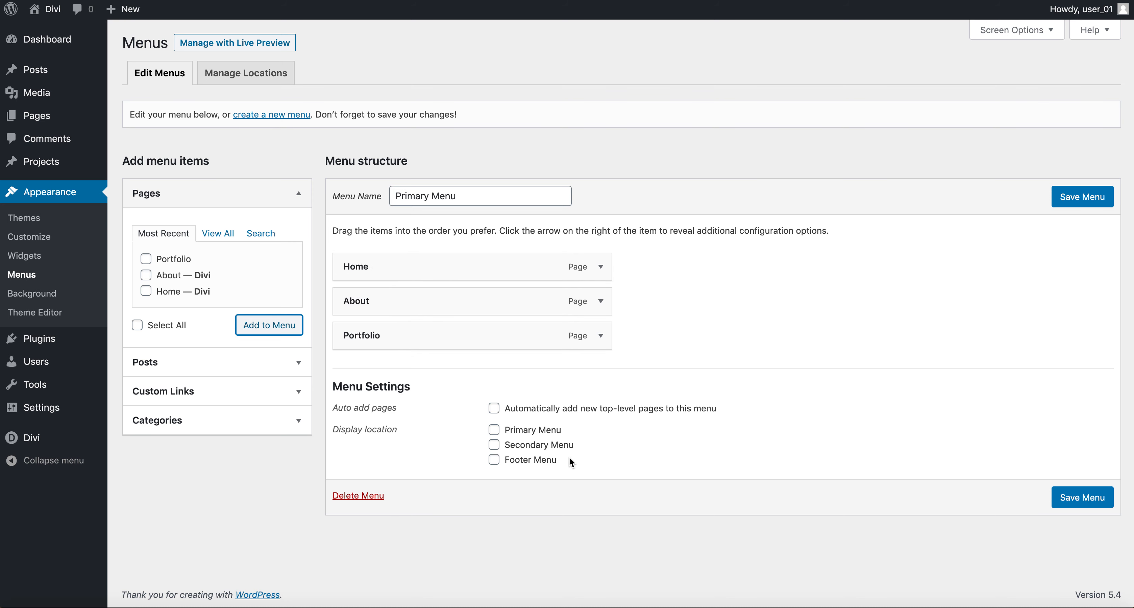
pyautogui.click(518, 431)
pyautogui.click(1078, 500)
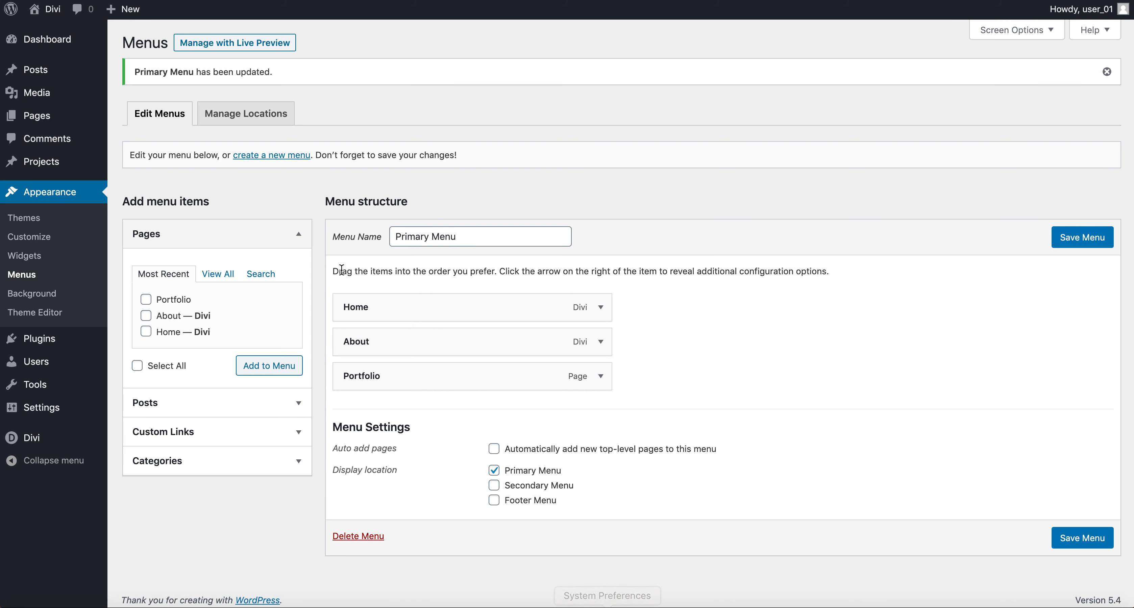
# Step: Add a new page titled 'Contact' and publish it
pyautogui.moveTo(36, 119)
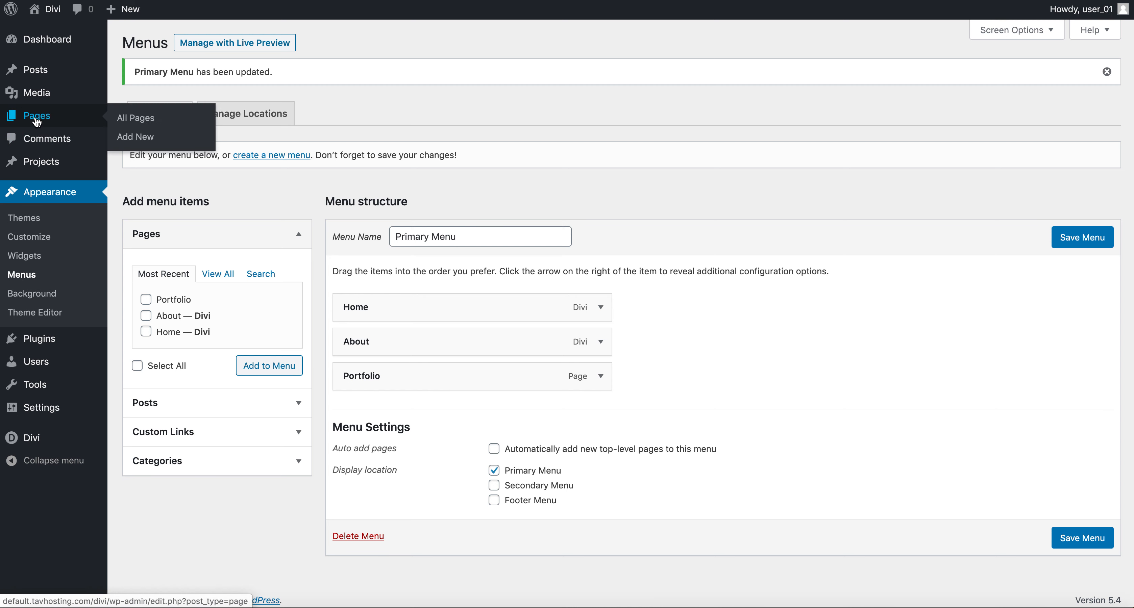
pyautogui.click(145, 138)
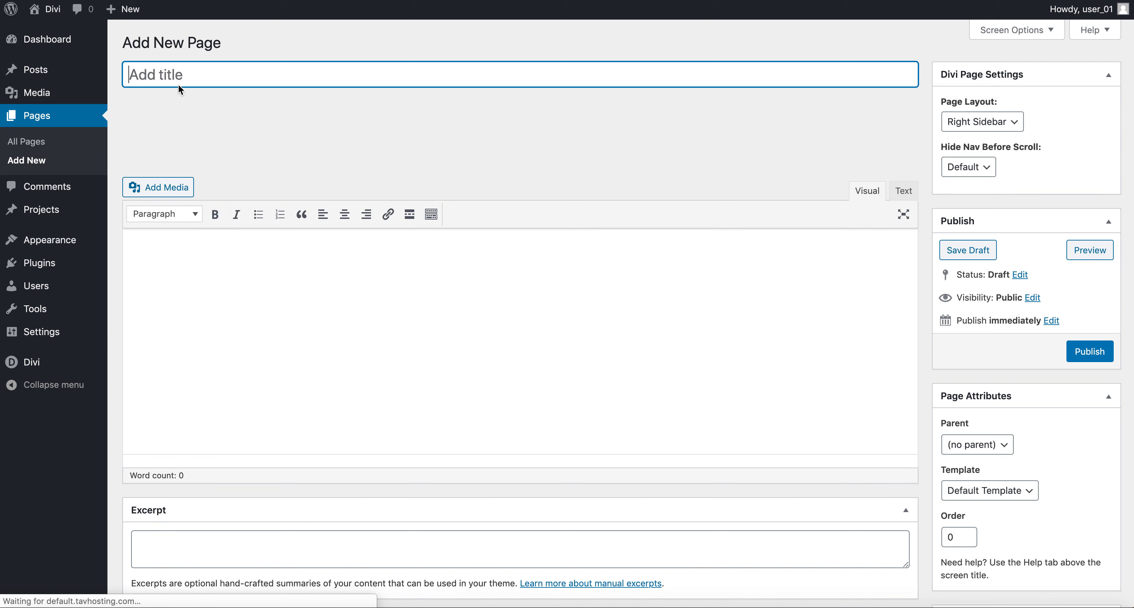
pyautogui.write('Contact')
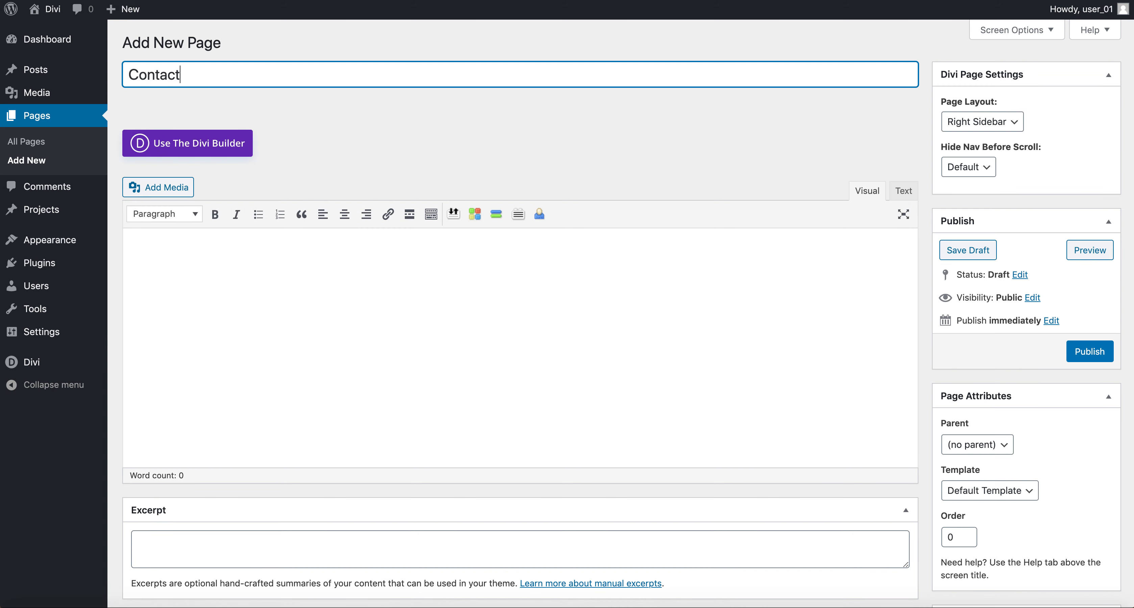
pyautogui.click(1089, 351)
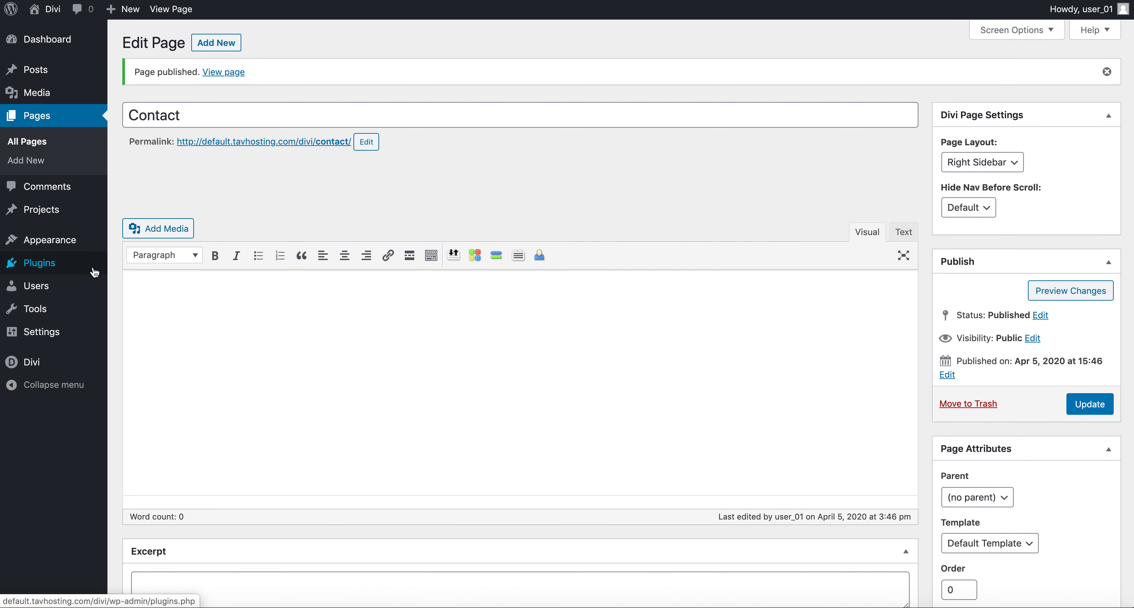
pyautogui.moveTo(70, 244)
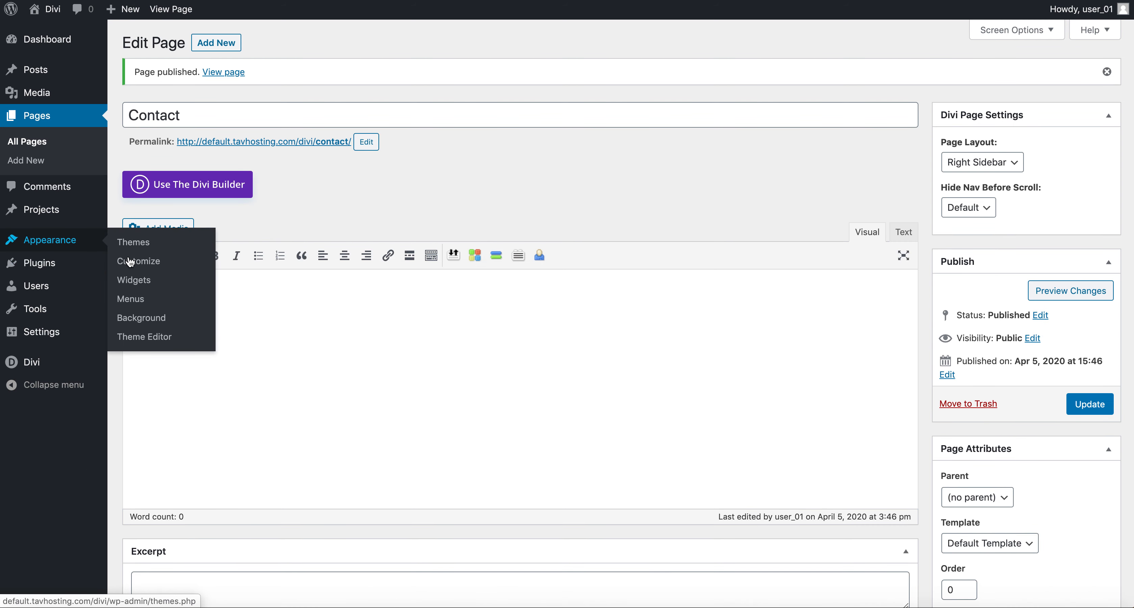
# Step: Create a second menu named 'Secondary Menu'
pyautogui.click(137, 301)
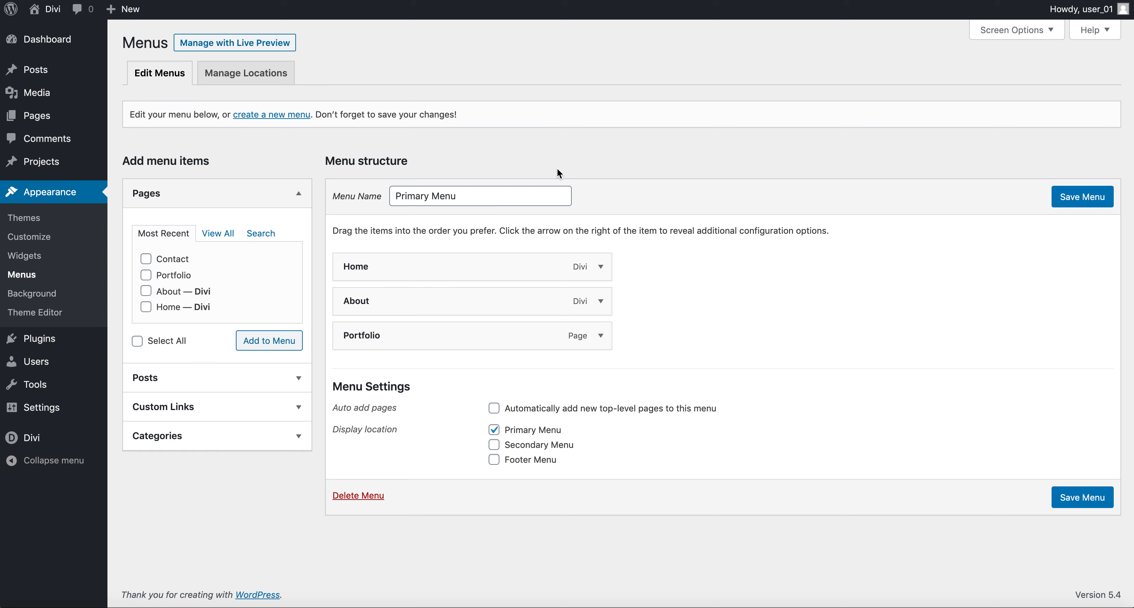
pyautogui.click(258, 120)
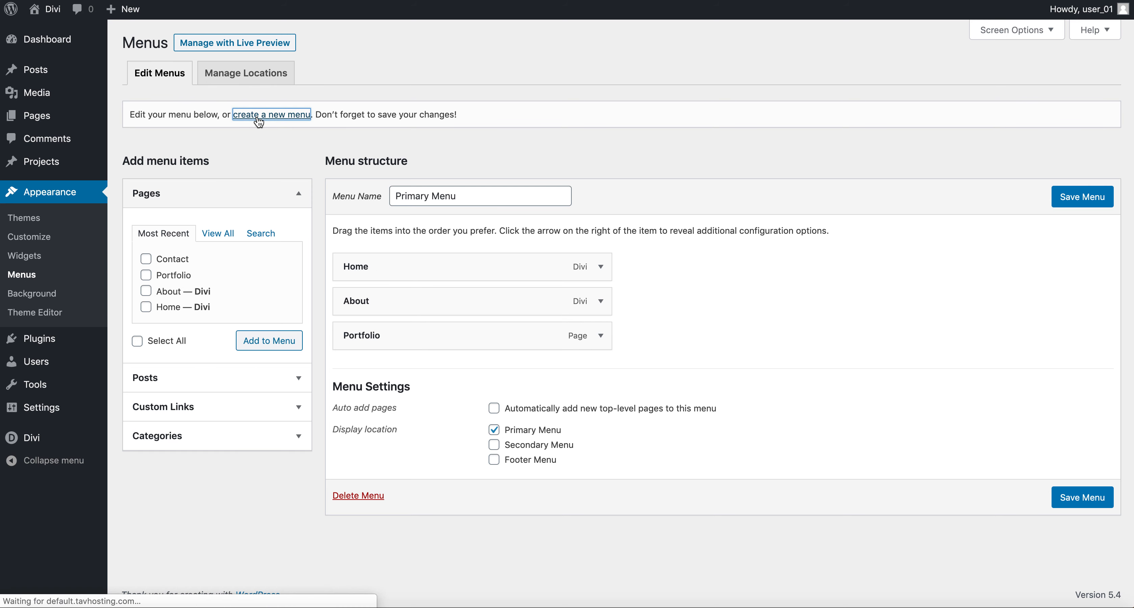
pyautogui.click(430, 196)
pyautogui.write('Se')
pyautogui.click(450, 224)
pyautogui.click(1072, 204)
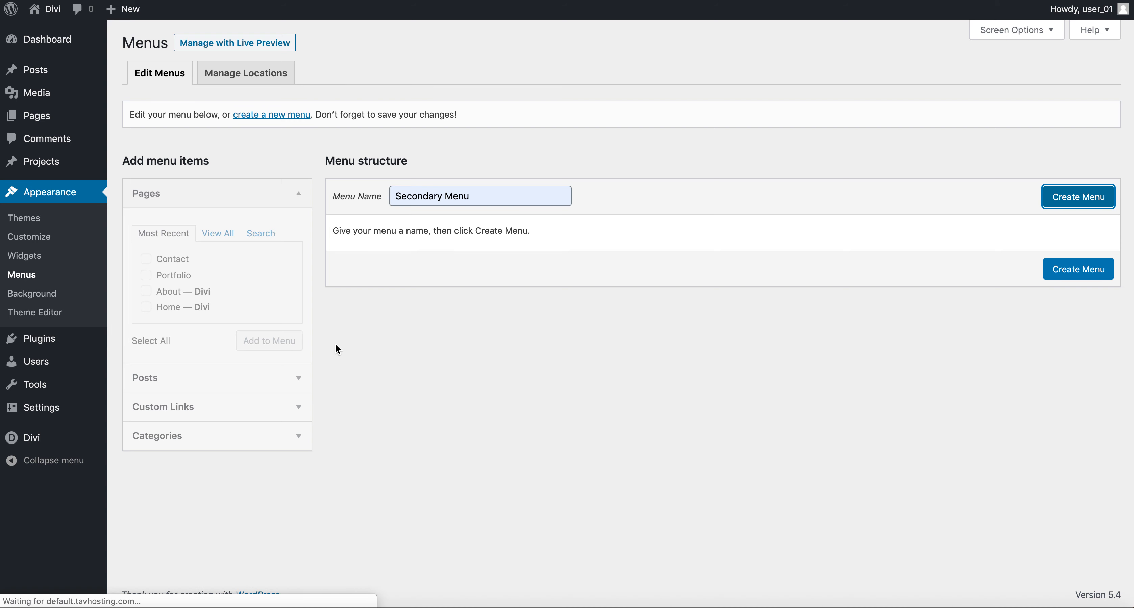
# Step: Add the Contact page to it, assign the Secondary Menu location, and save
pyautogui.click(146, 268)
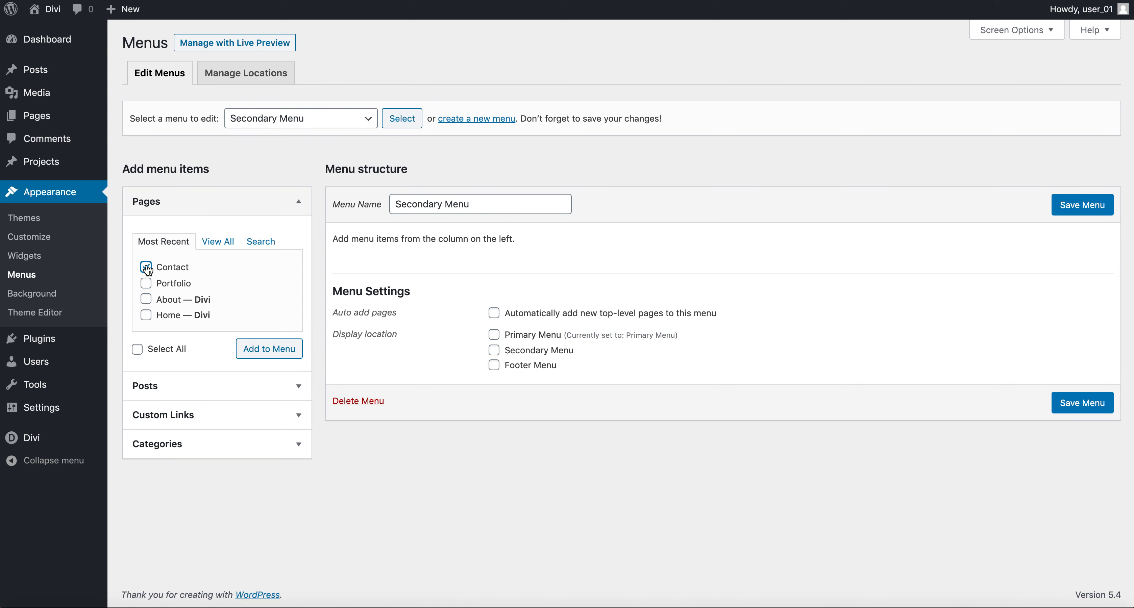
pyautogui.click(273, 350)
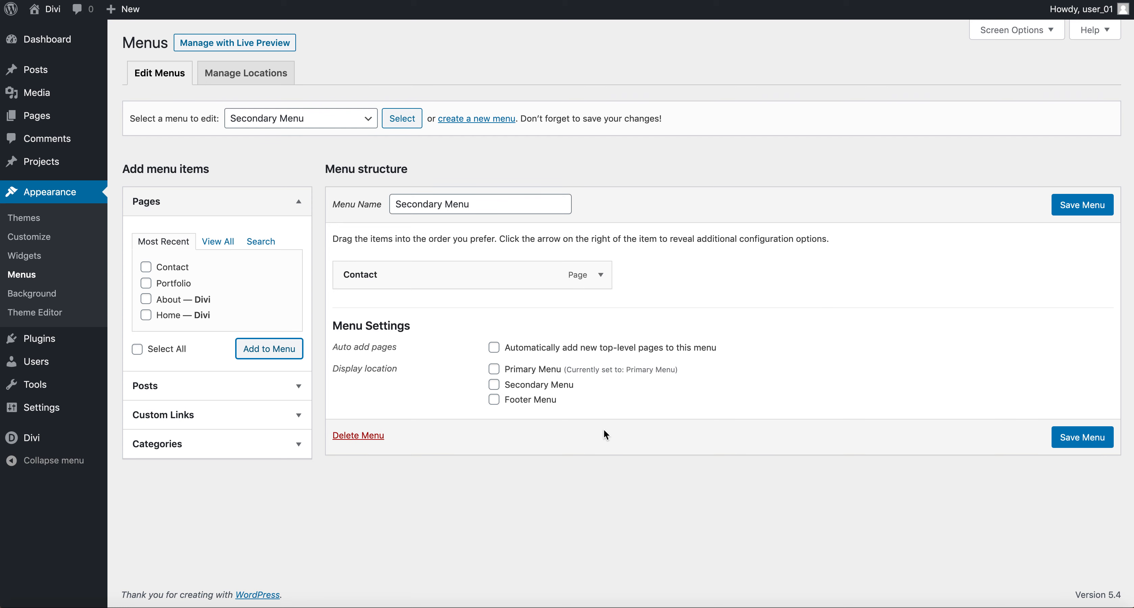
pyautogui.click(536, 391)
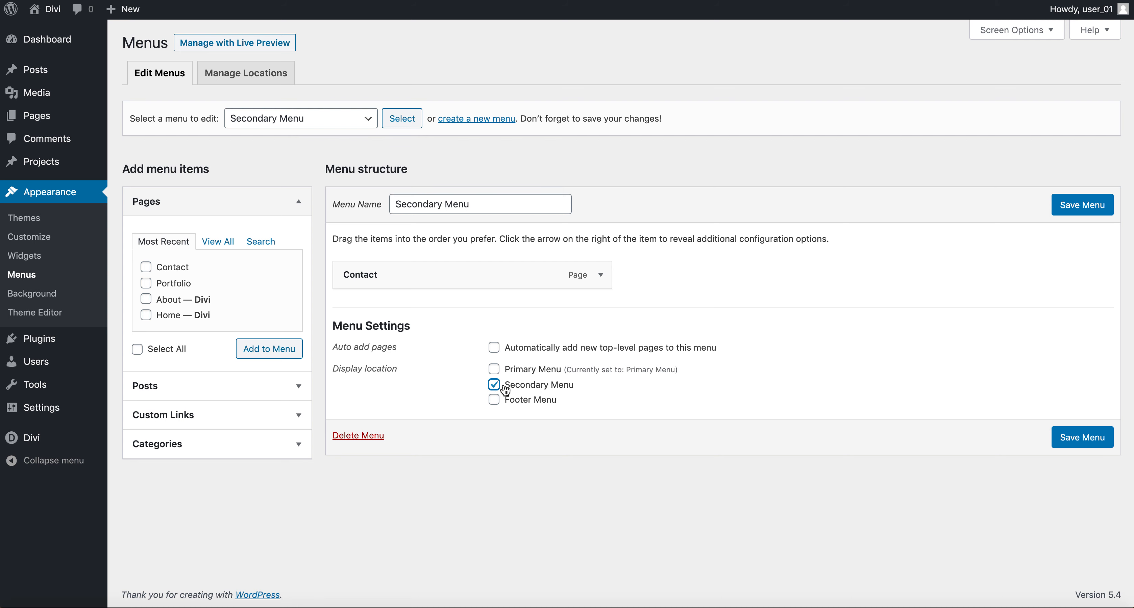
pyautogui.click(1084, 441)
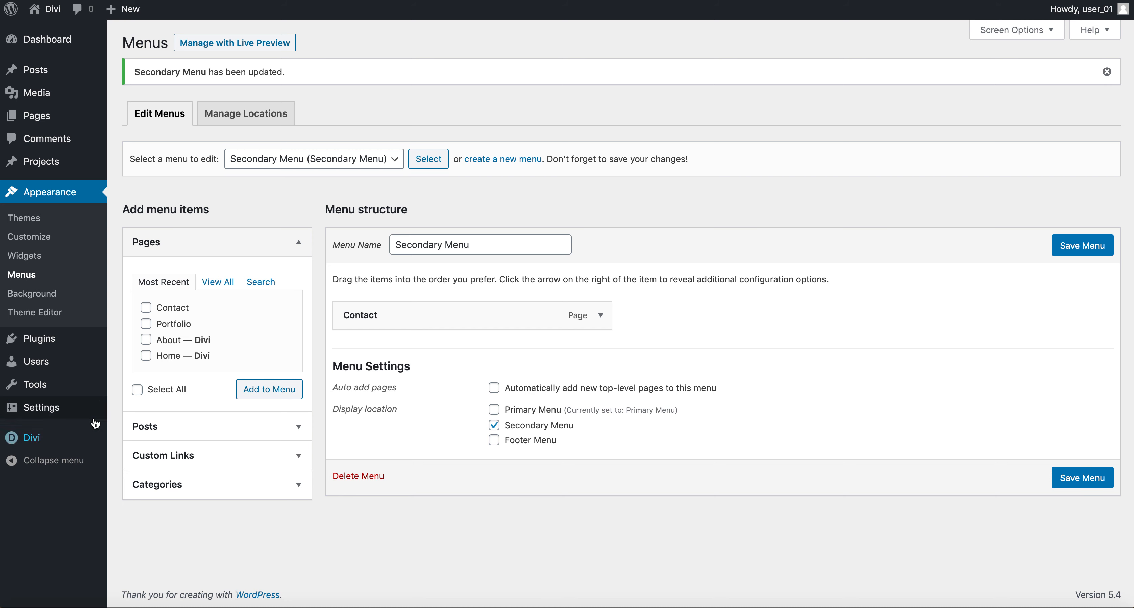
pyautogui.moveTo(76, 411)
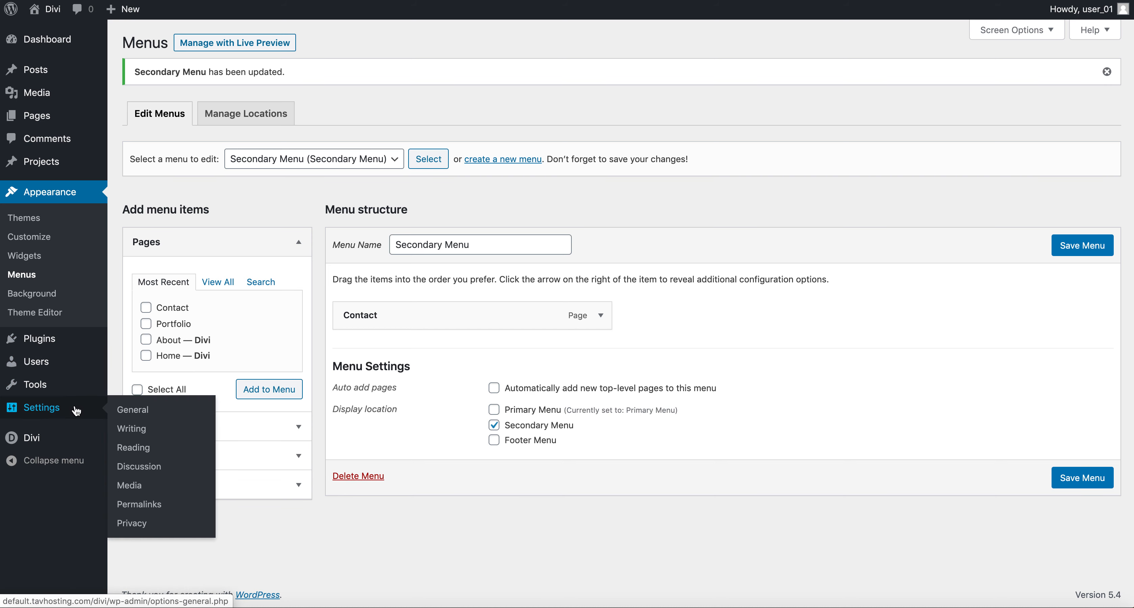
# Step: In Reading settings, set the homepage to the static page 'Home' and save
pyautogui.click(155, 453)
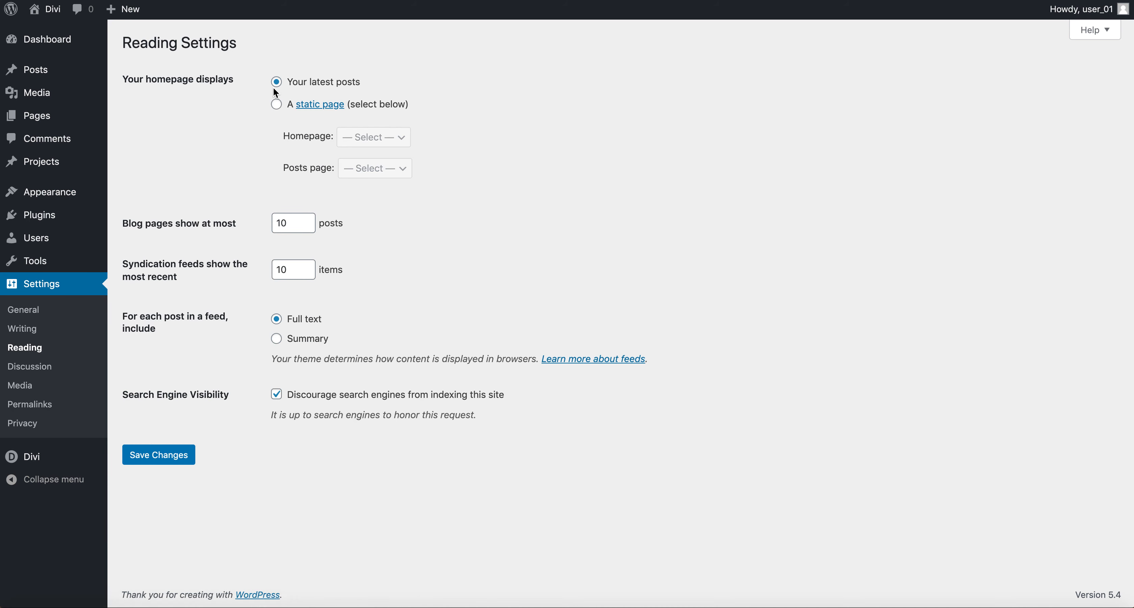
pyautogui.click(277, 106)
pyautogui.click(391, 140)
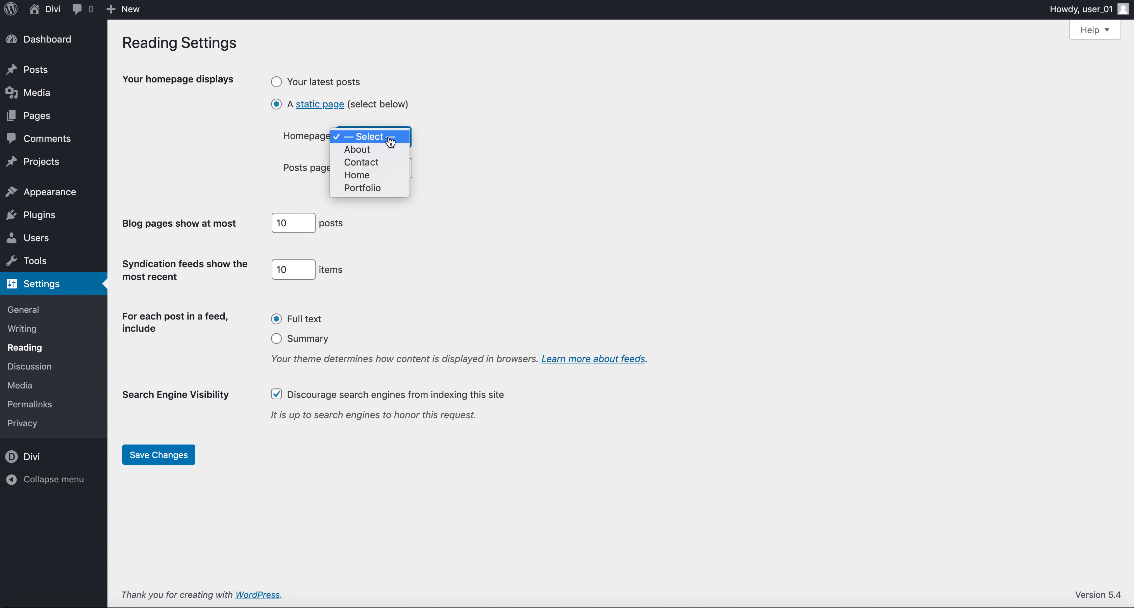
pyautogui.click(391, 180)
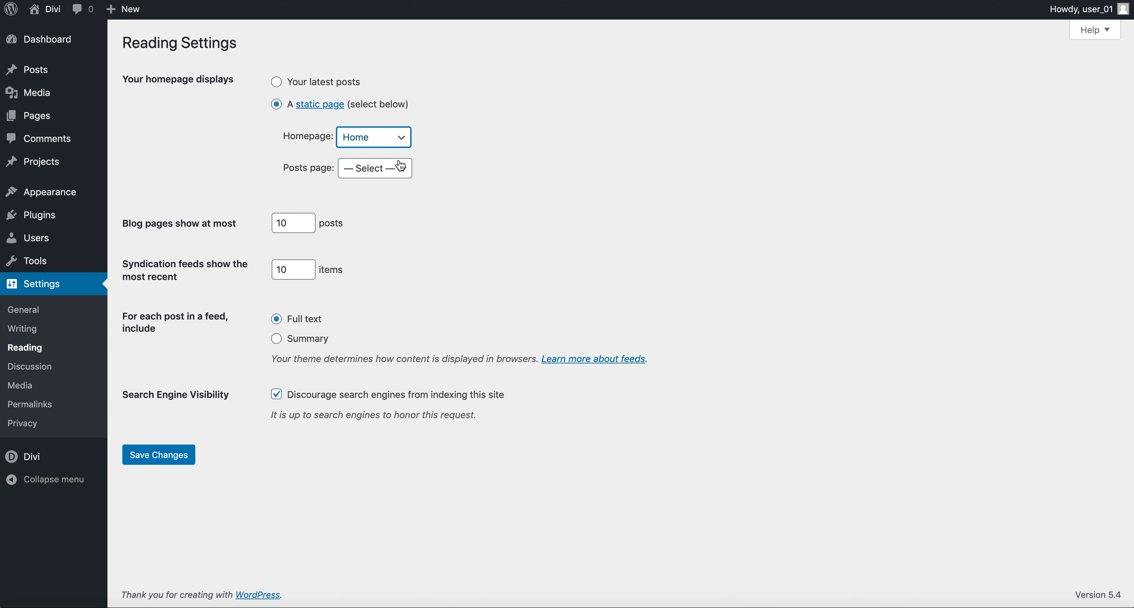
pyautogui.click(174, 463)
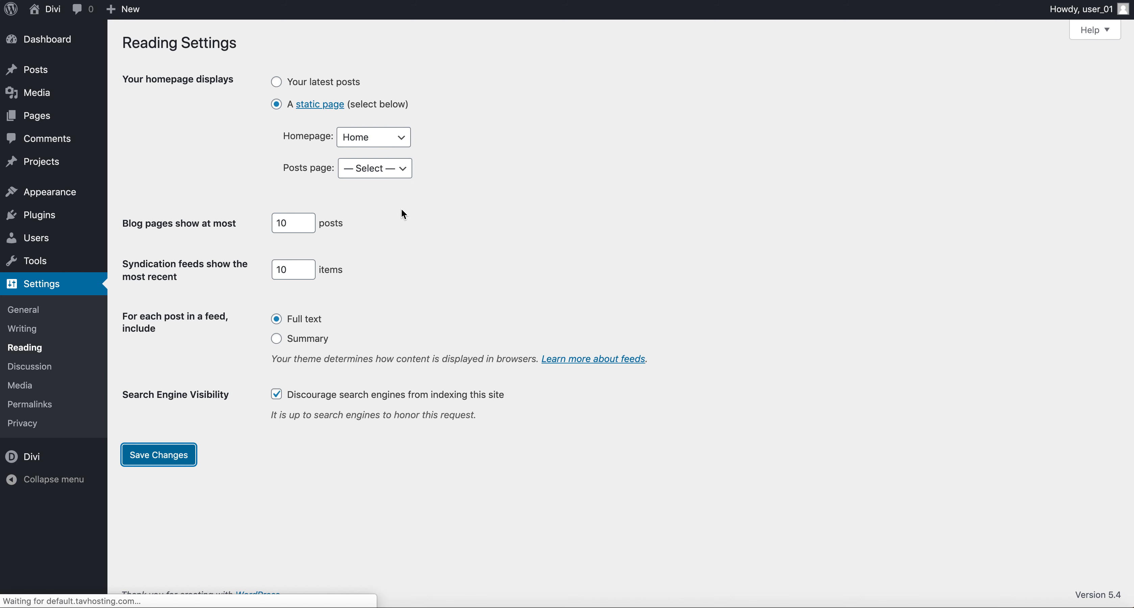
# Step: Visit the live site to check the front end and footer credit, then edit the Home page
pyautogui.click(52, 16)
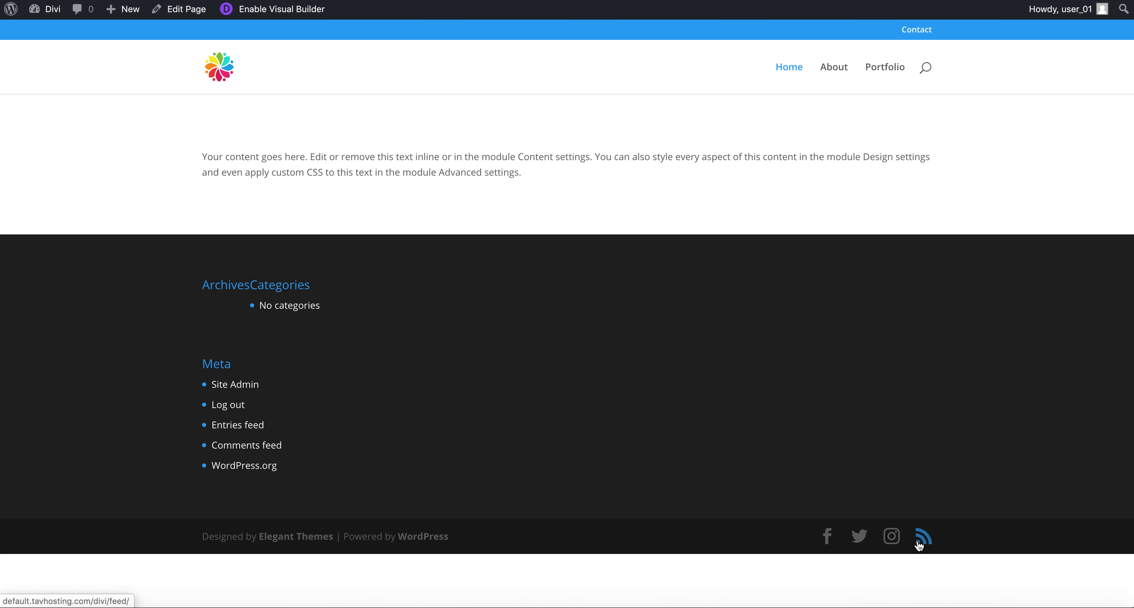
pyautogui.moveTo(202, 537); pyautogui.dragTo(451, 539)
pyautogui.click(456, 544)
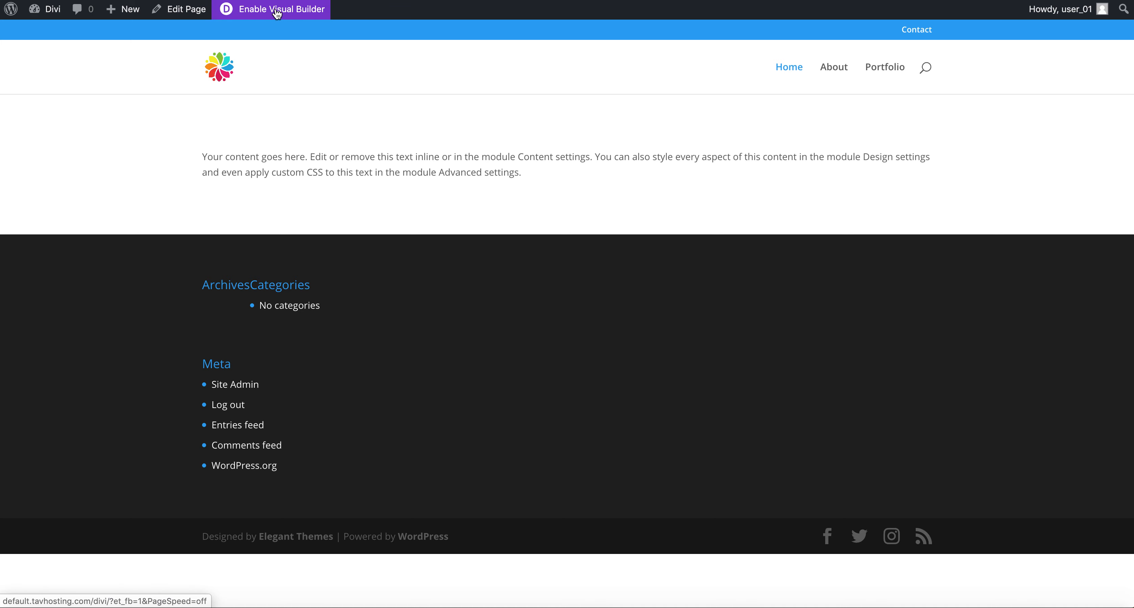
pyautogui.click(185, 18)
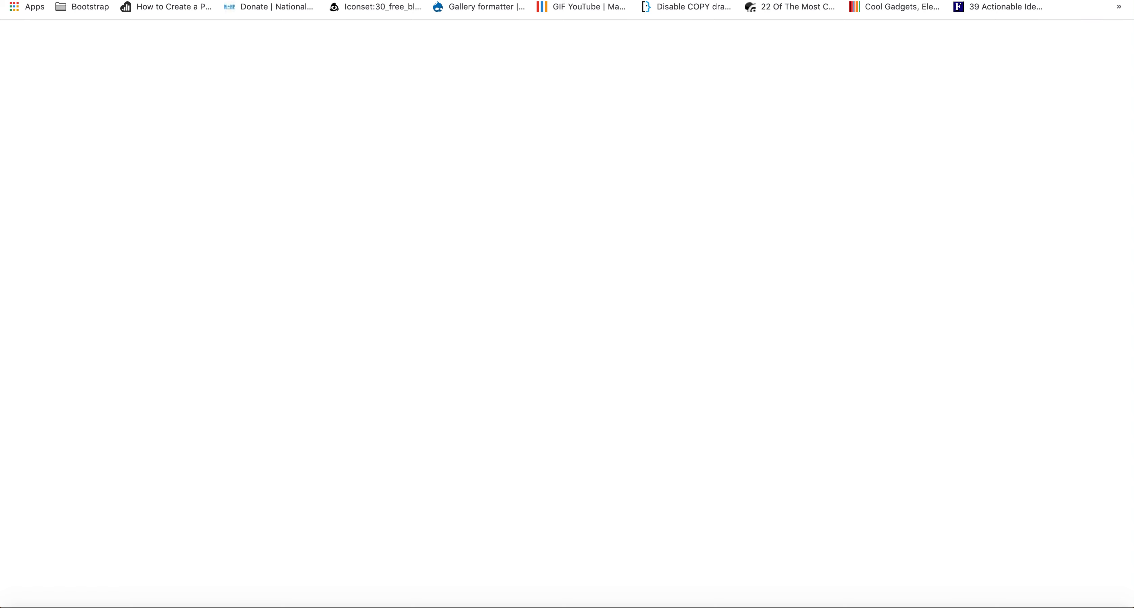
# Step: Generate five paragraphs of Lorem Ipsum on lipsum.com and select all of them
pyautogui.write('lorem')
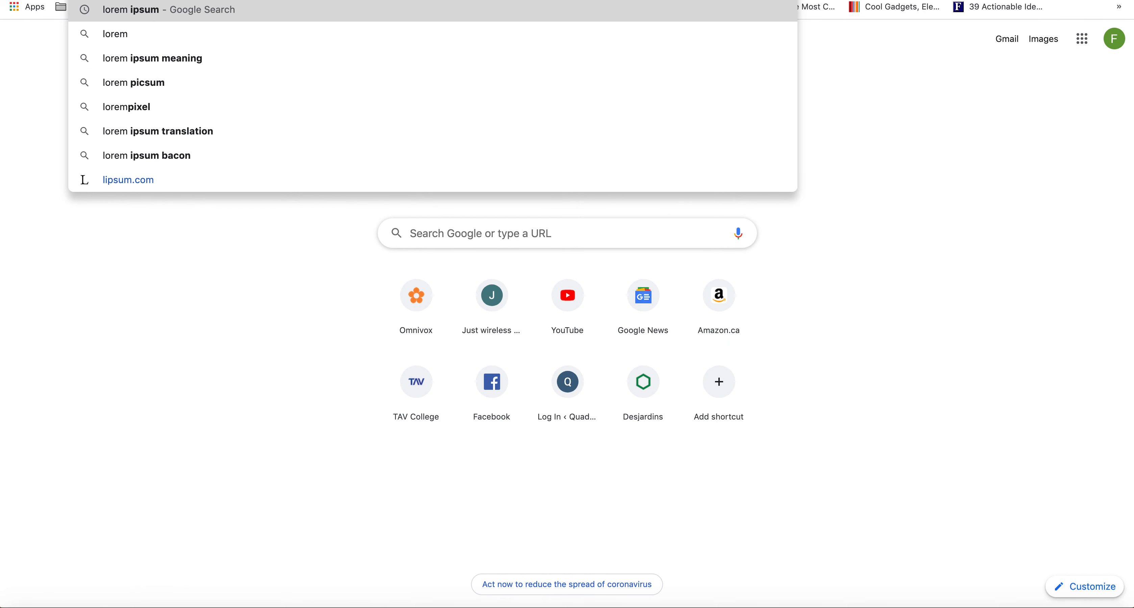
pyautogui.press('Return')
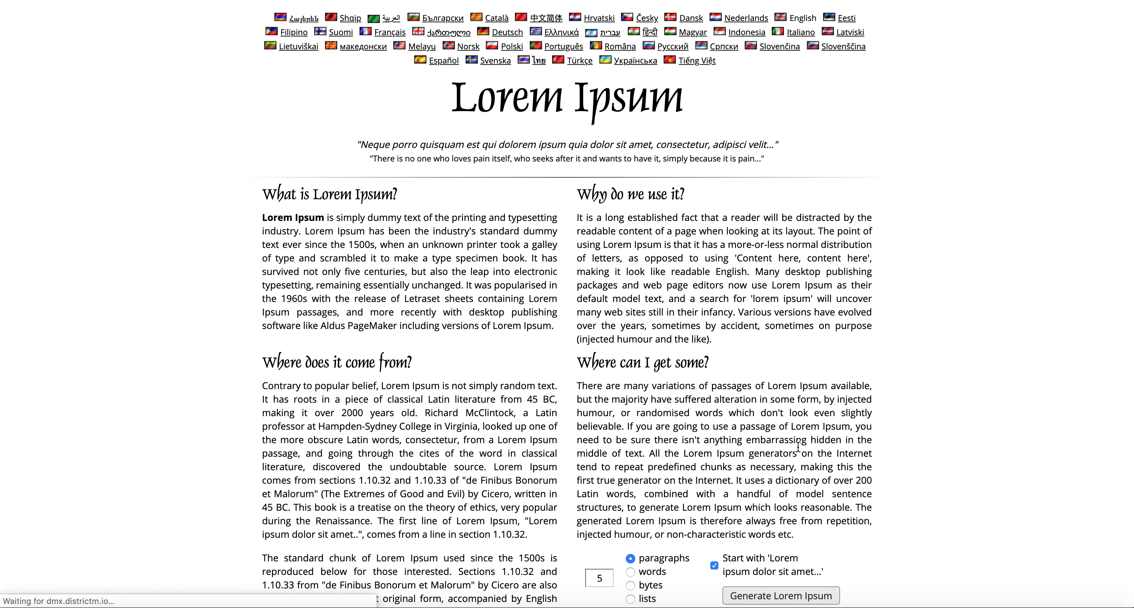
pyautogui.scroll(-2, 793, 454)
pyautogui.scroll(2, 633, 503)
pyautogui.scroll(-2, 655, 525)
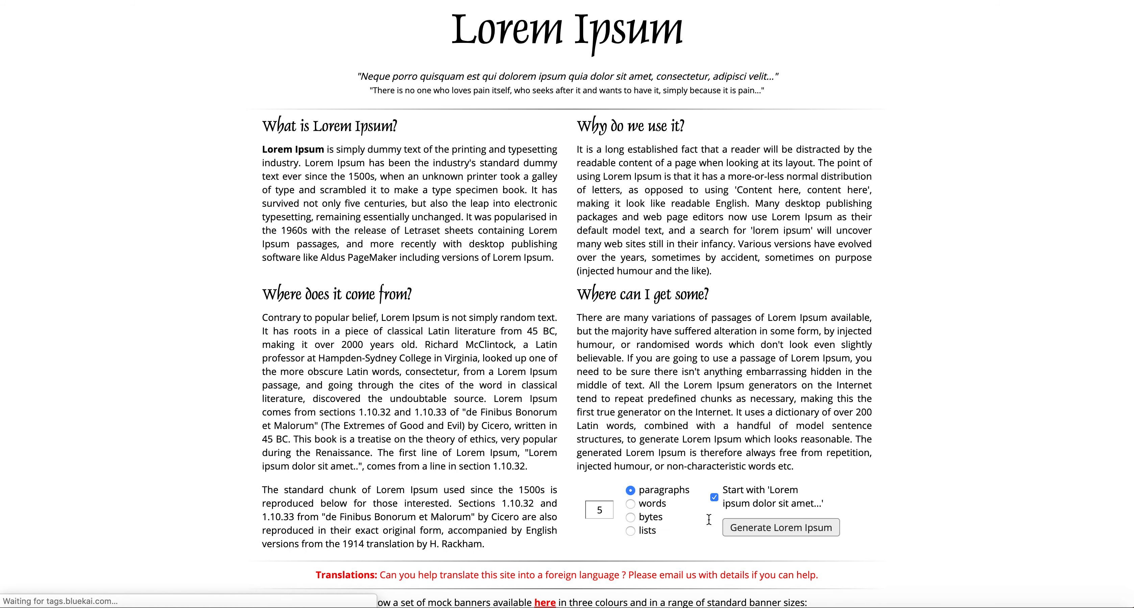
pyautogui.click(744, 530)
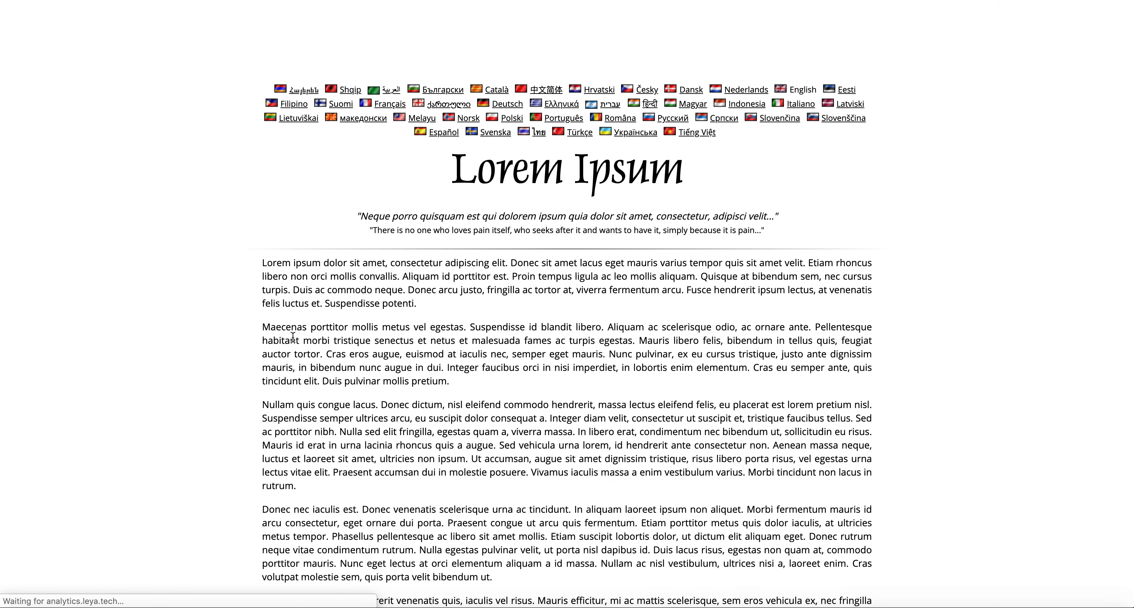
pyautogui.scroll(-1, 292, 337)
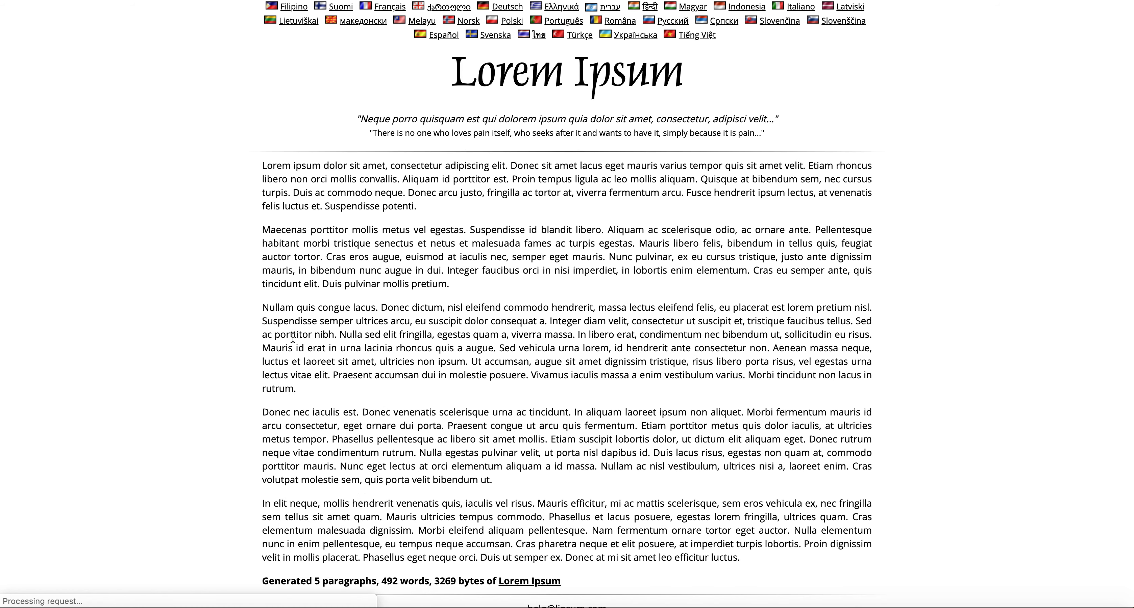
pyautogui.tripleClick(733, 558)
pyautogui.moveTo(452, 338); pyautogui.dragTo(263, 168)
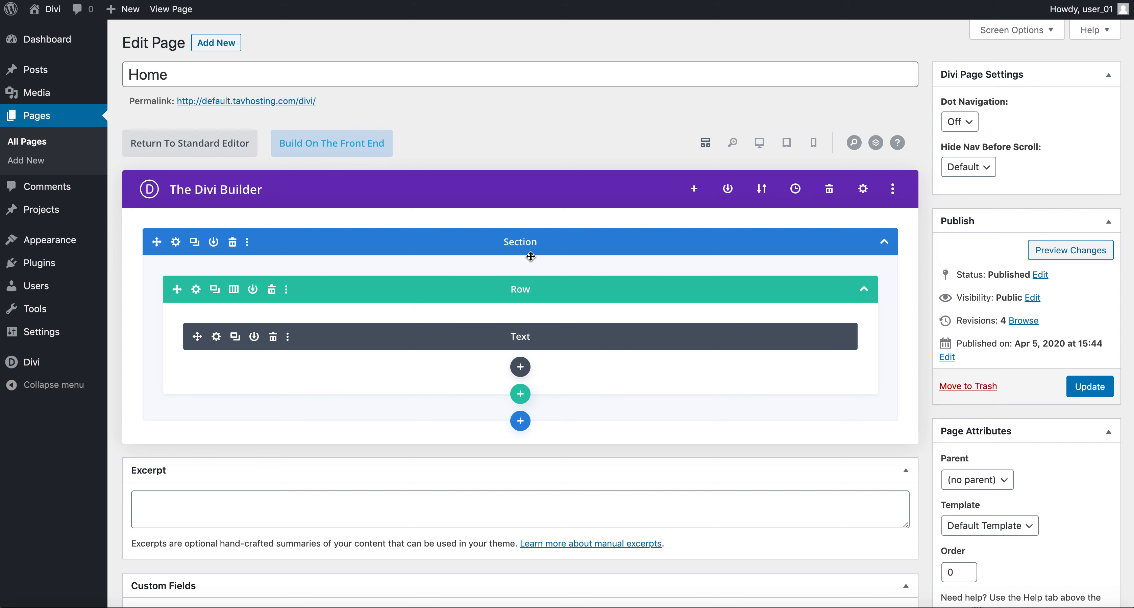
# Step: Give the Home page's section the admin label 'About Me' and save its settings
pyautogui.click(531, 241)
pyautogui.click(176, 243)
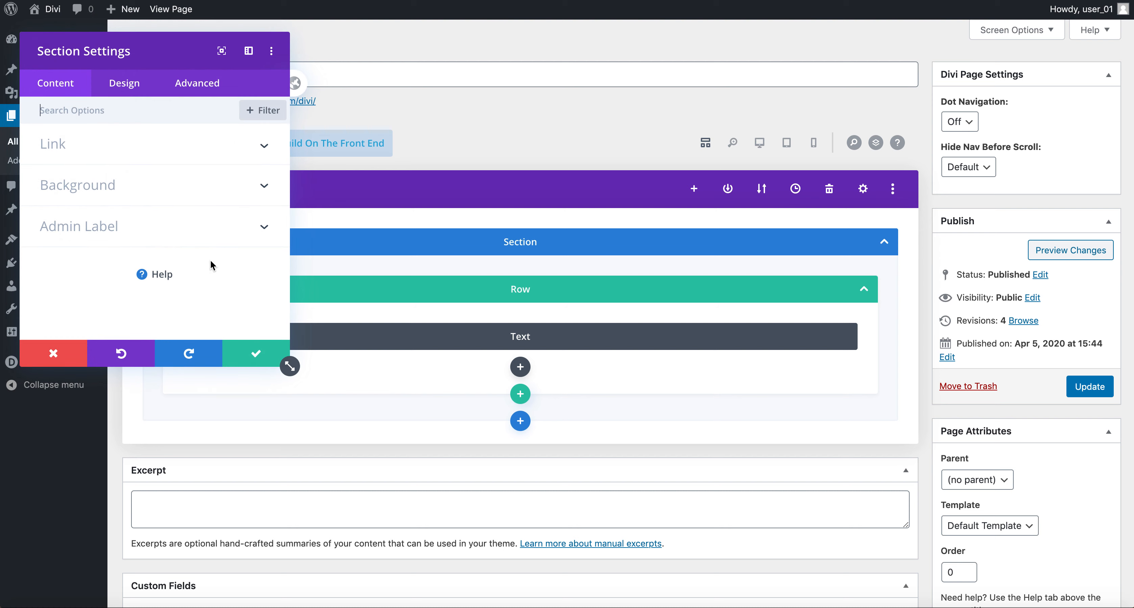
pyautogui.moveTo(290, 366); pyautogui.dragTo(567, 425)
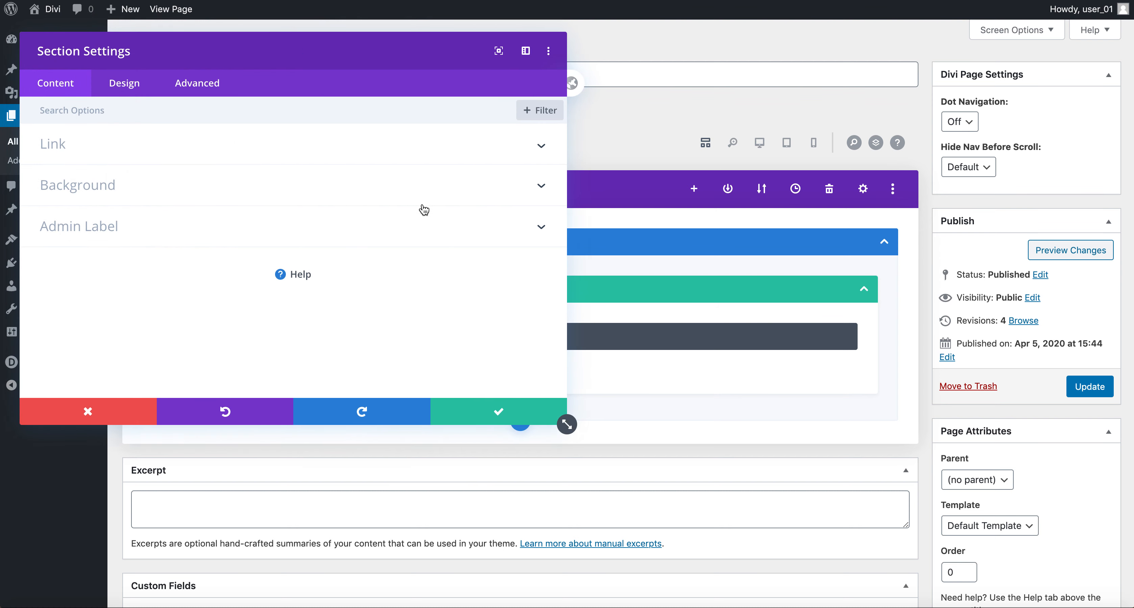
pyautogui.click(540, 226)
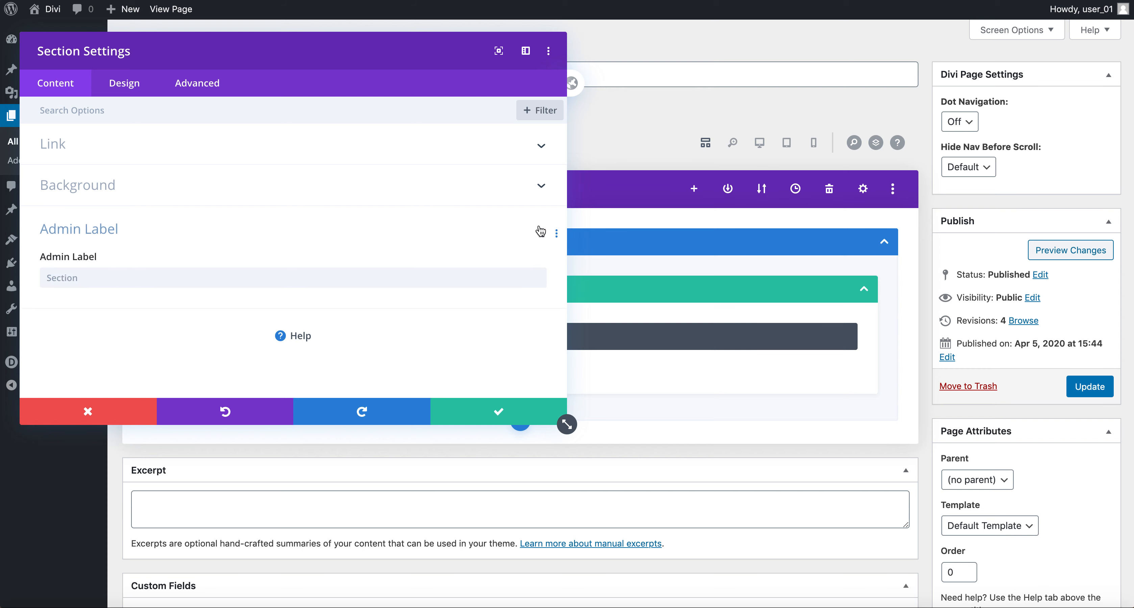
pyautogui.click(145, 277)
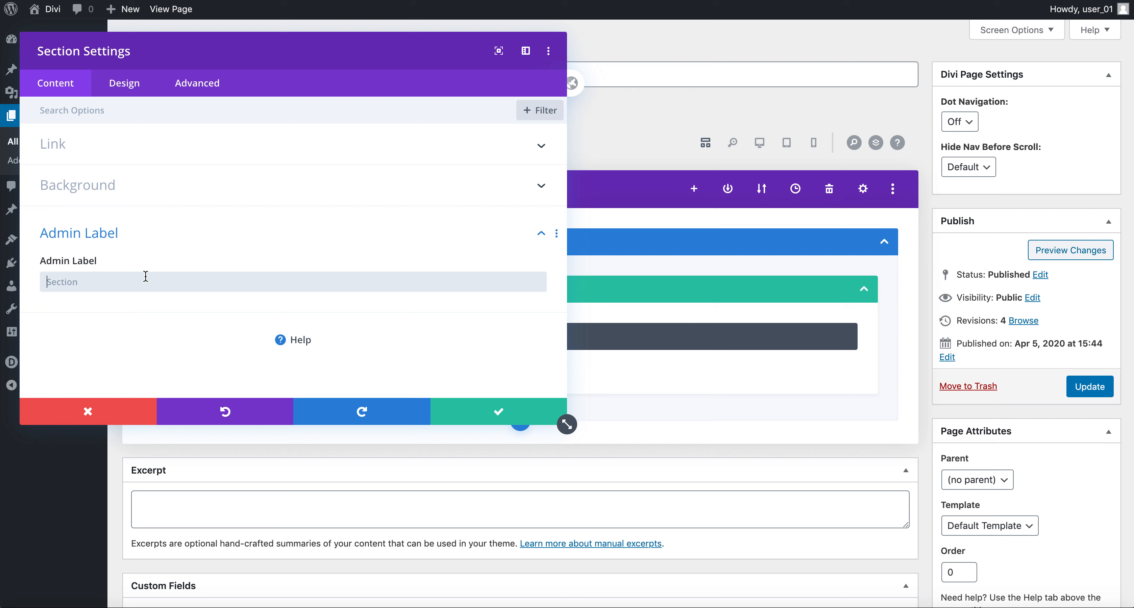
pyautogui.write('About Me')
pyautogui.click(505, 418)
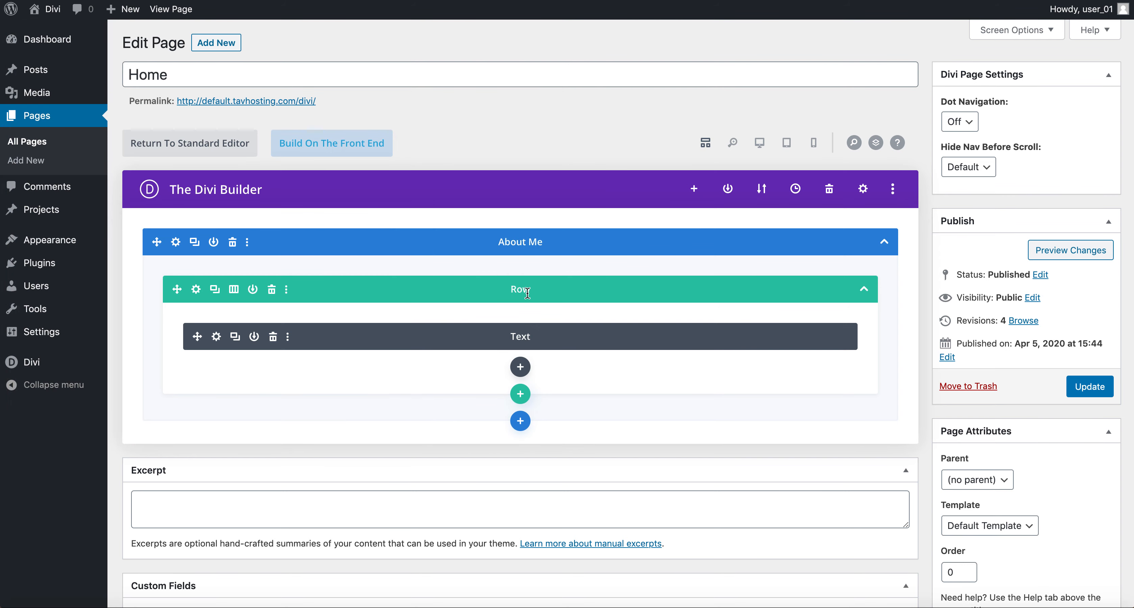
# Step: Replace the text module's placeholder with the Lorem Ipsum paragraphs, pasted as plain text
pyautogui.click(216, 337)
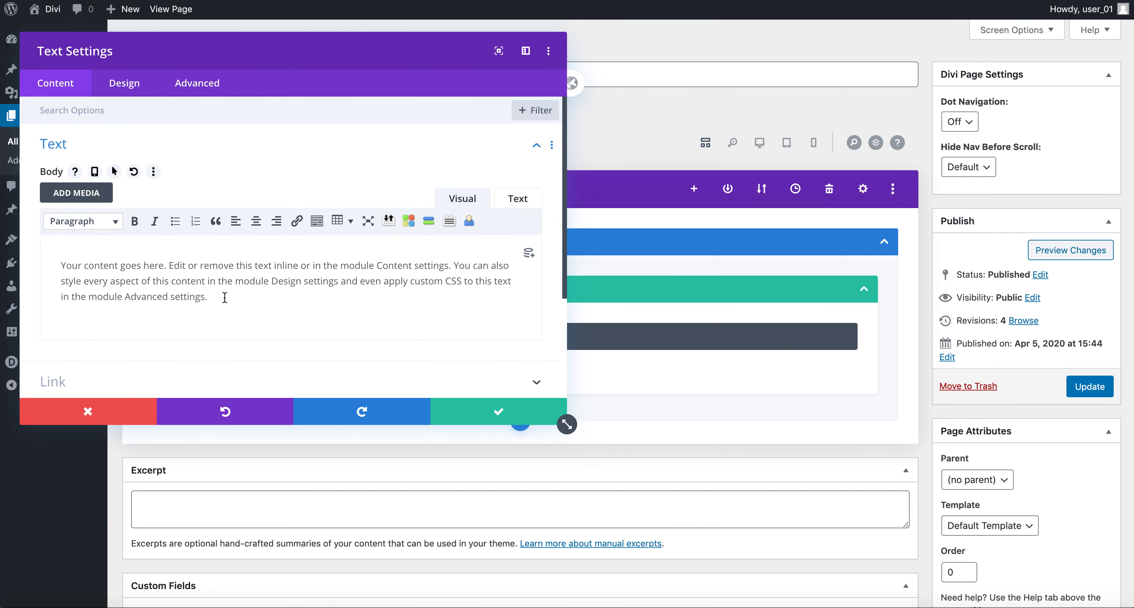
pyautogui.moveTo(212, 299); pyautogui.dragTo(61, 267)
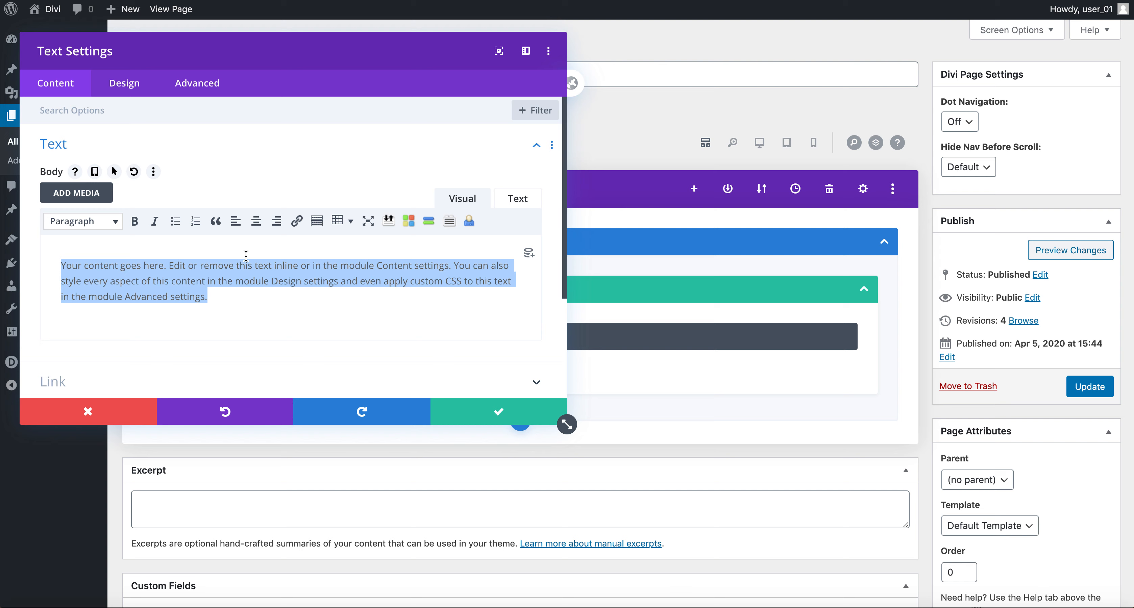
pyautogui.click(323, 230)
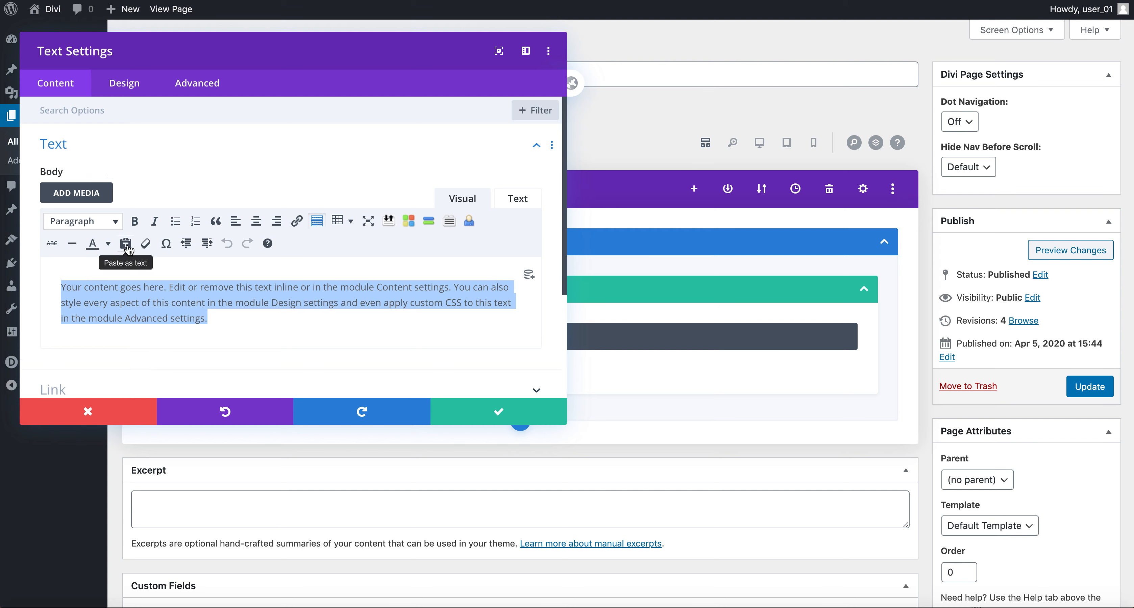
pyautogui.click(126, 243)
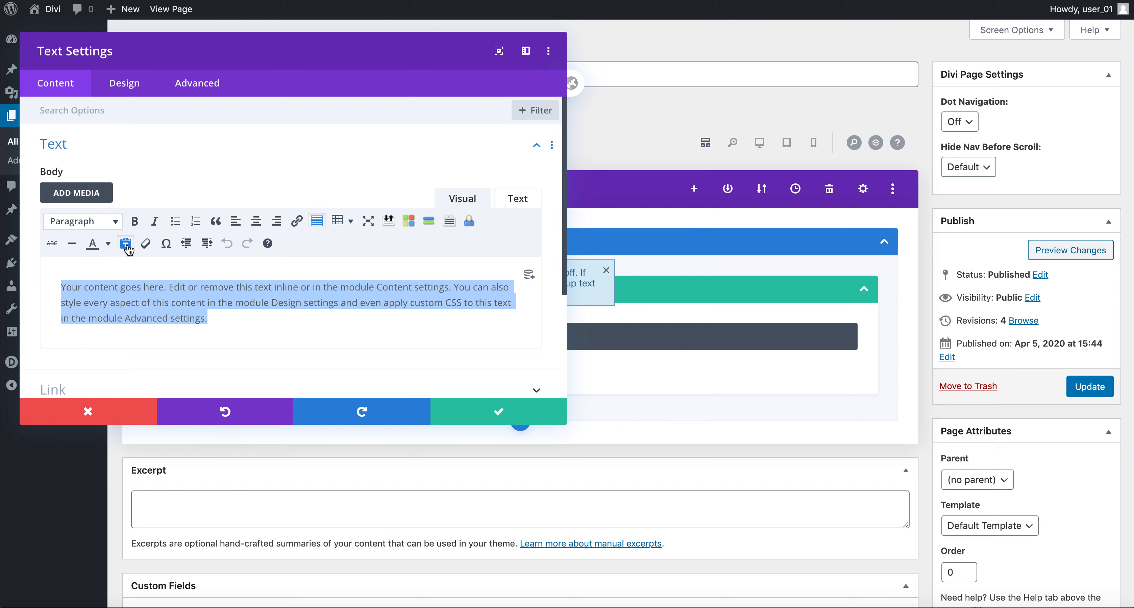
pyautogui.press('super+v')
pyautogui.scroll(-6, 203, 319)
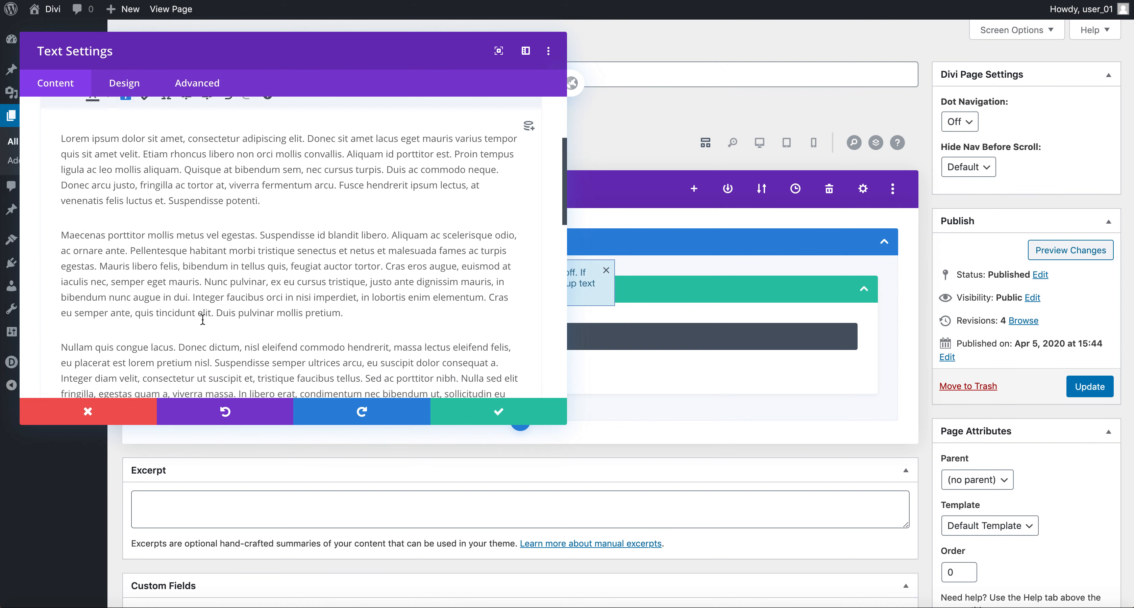
pyautogui.scroll(6, 202, 328)
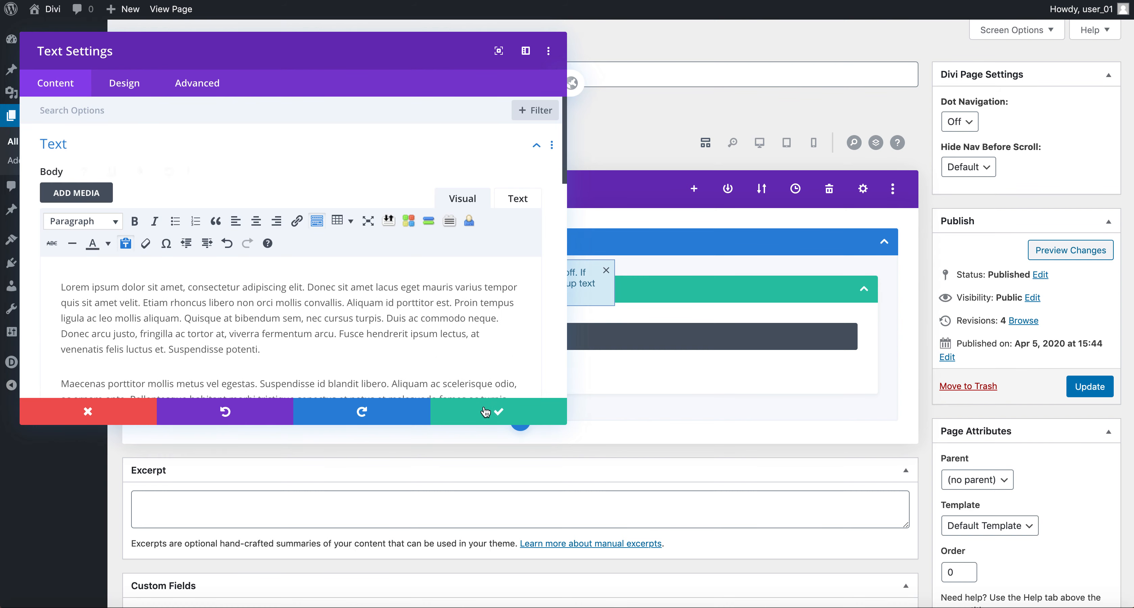
pyautogui.scroll(-10, 458, 337)
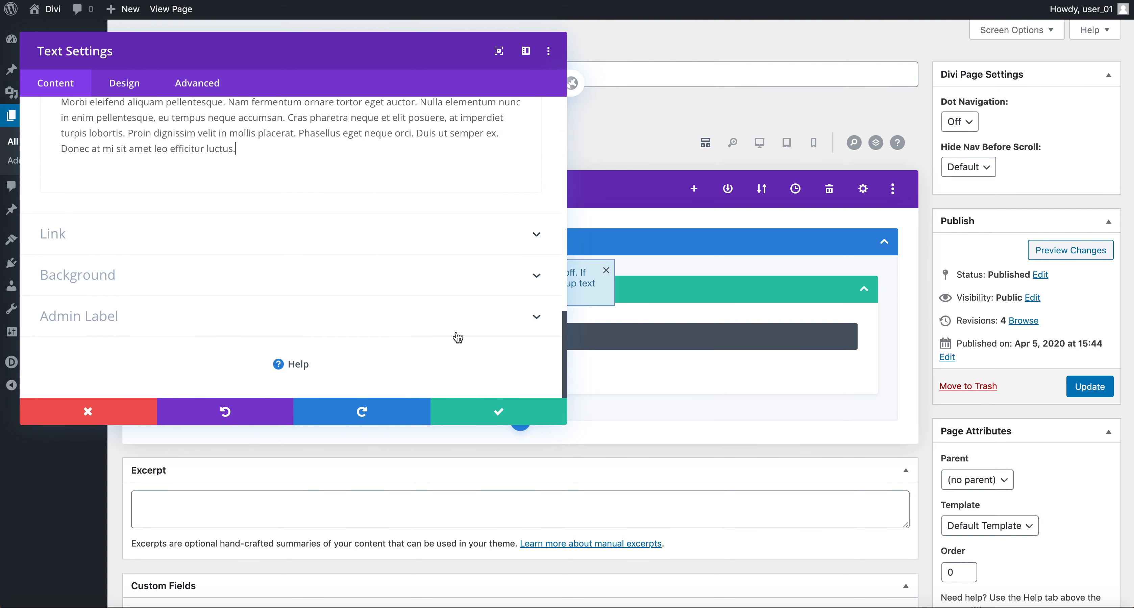
# Step: Label the text module 'About Me Info Text' and save its settings
pyautogui.click(148, 317)
pyautogui.click(117, 308)
pyautogui.write('About Me')
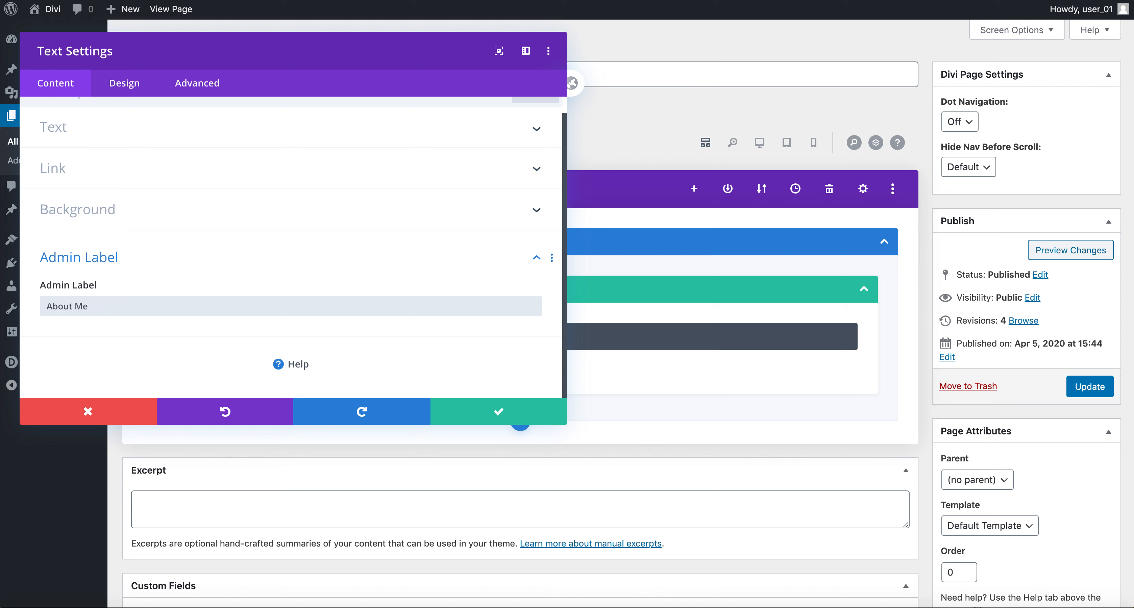
pyautogui.write(' Info Text')
pyautogui.click(483, 414)
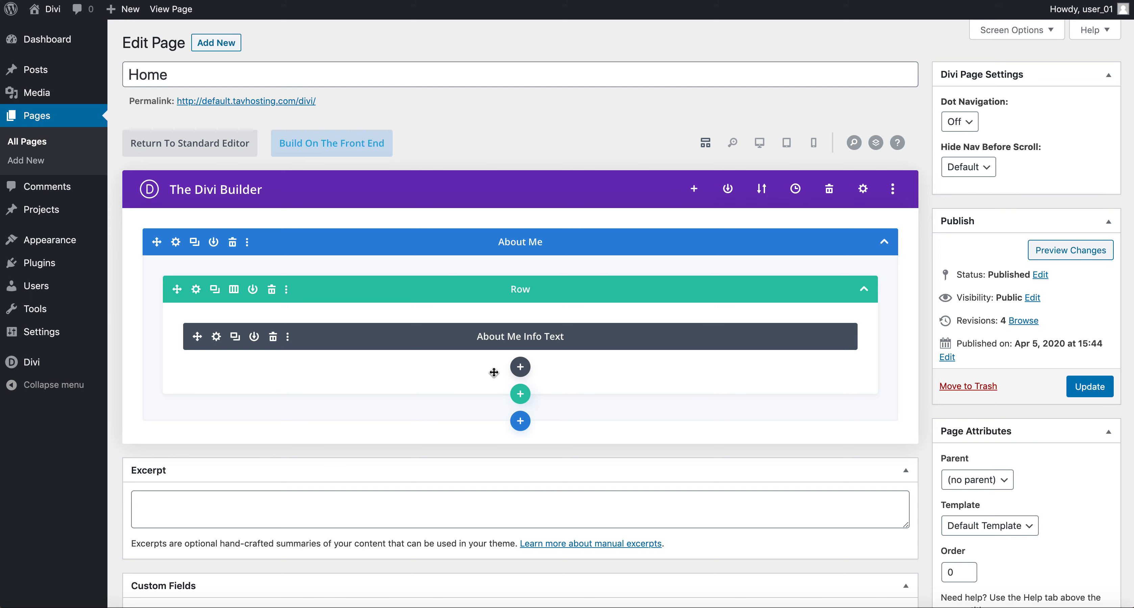
pyautogui.click(1090, 389)
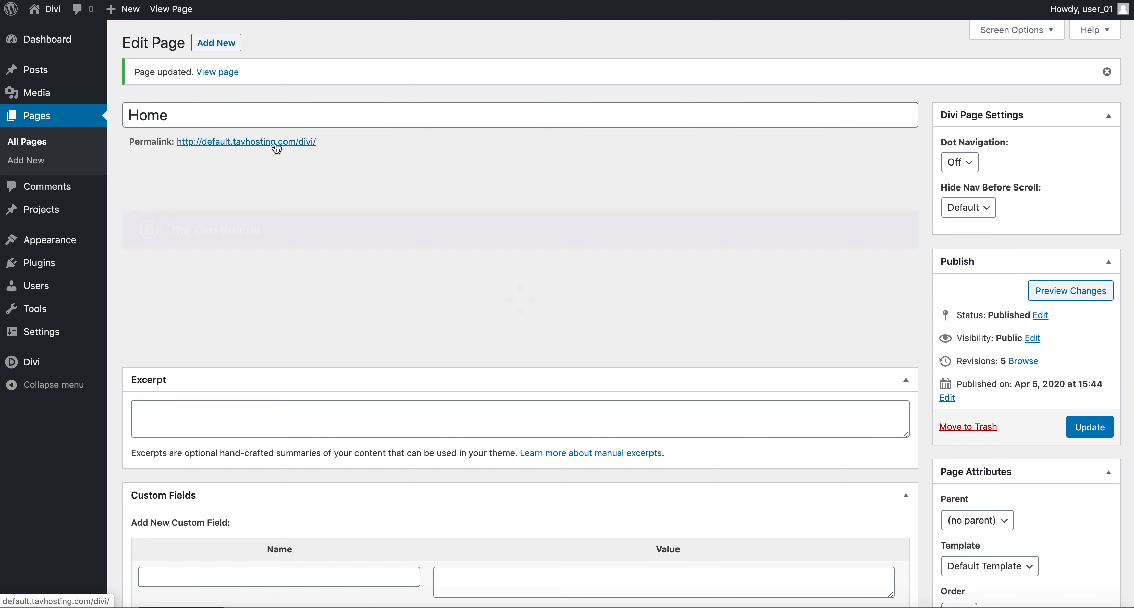
pyautogui.rightClick(277, 148)
pyautogui.click(300, 152)
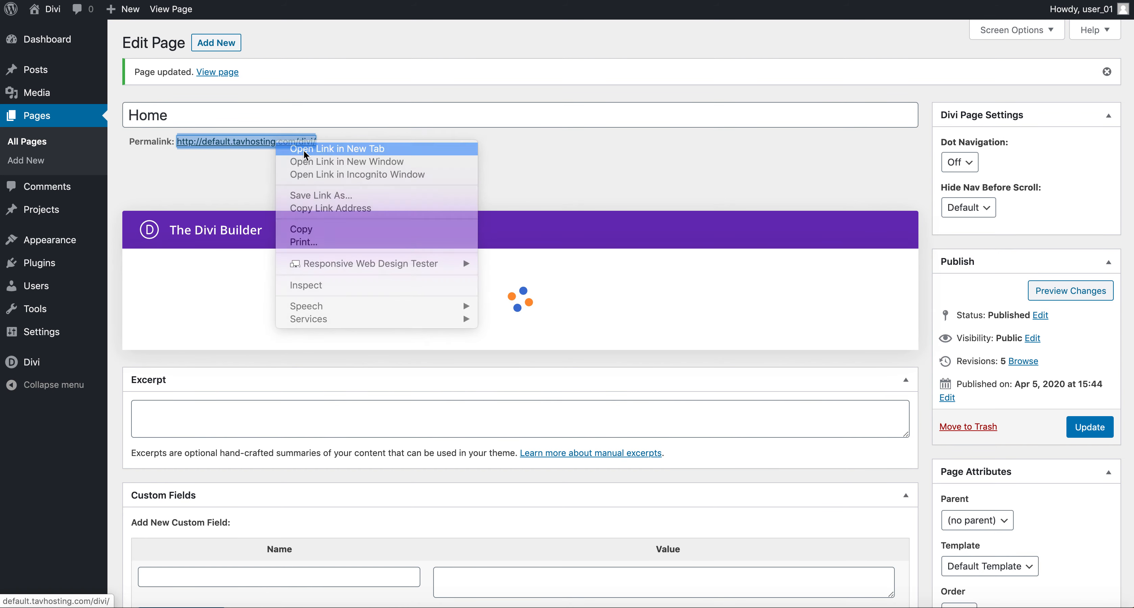
pyautogui.click(267, 1)
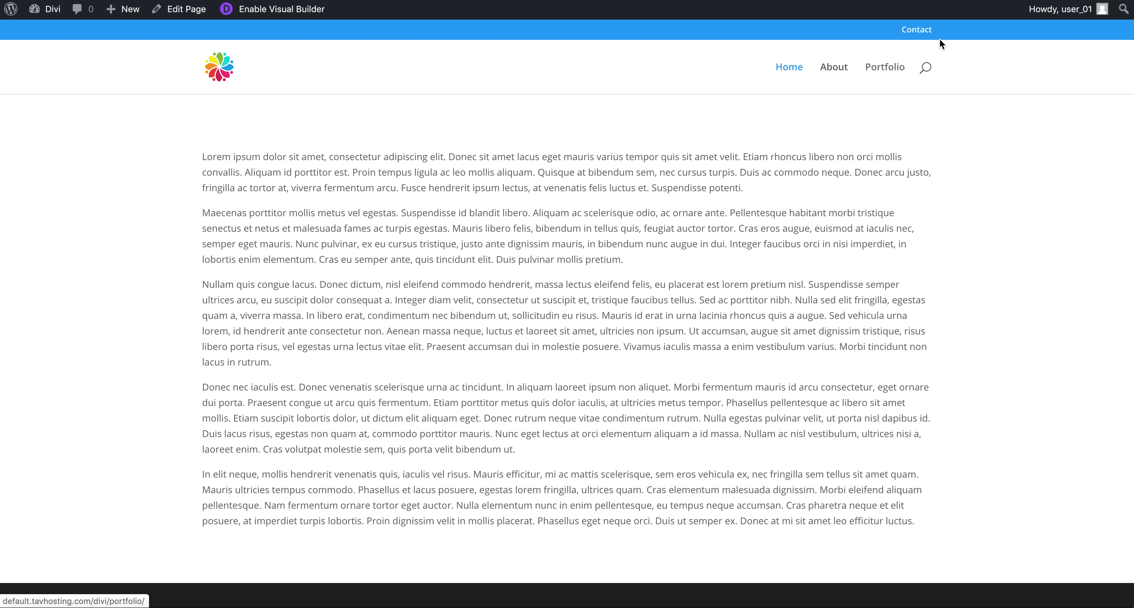
pyautogui.click(933, 28)
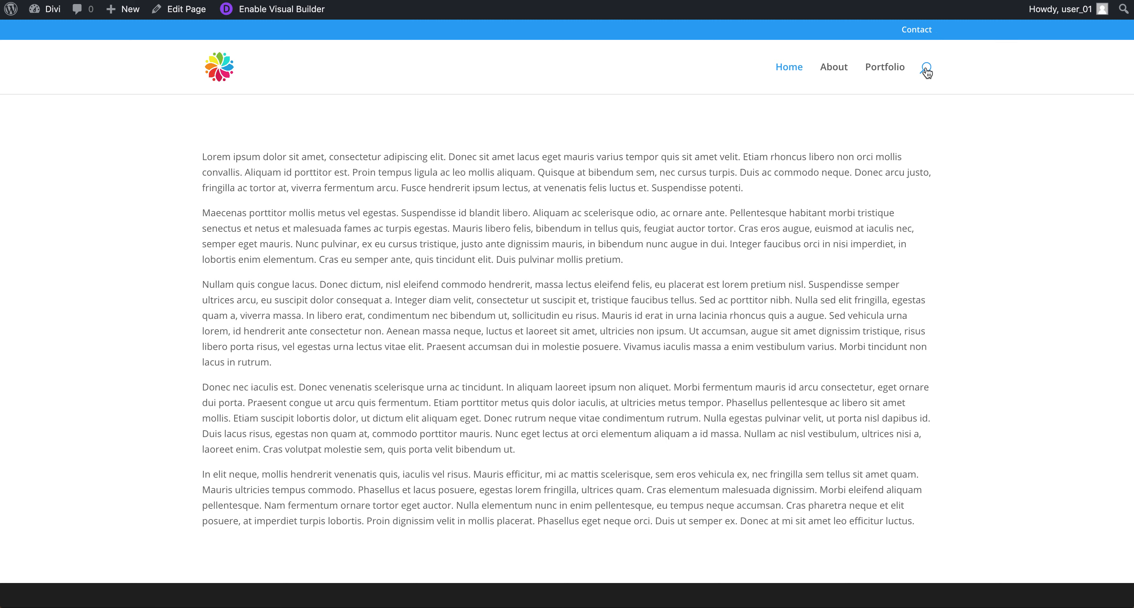
pyautogui.scroll(-7, 650, 317)
pyautogui.scroll(7, 650, 317)
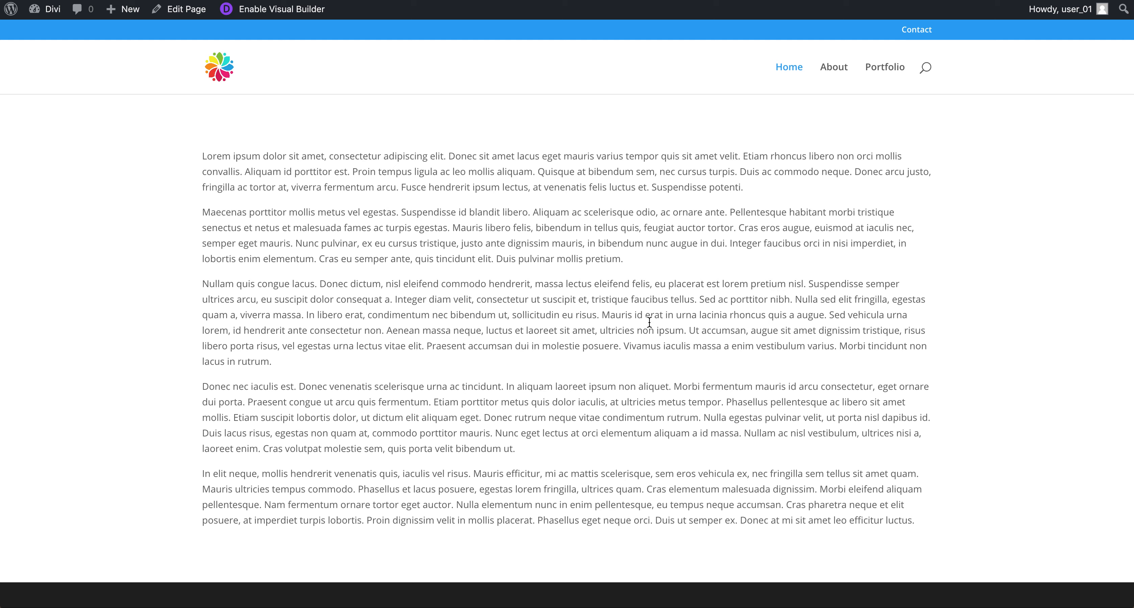
pyautogui.click(246, 0)
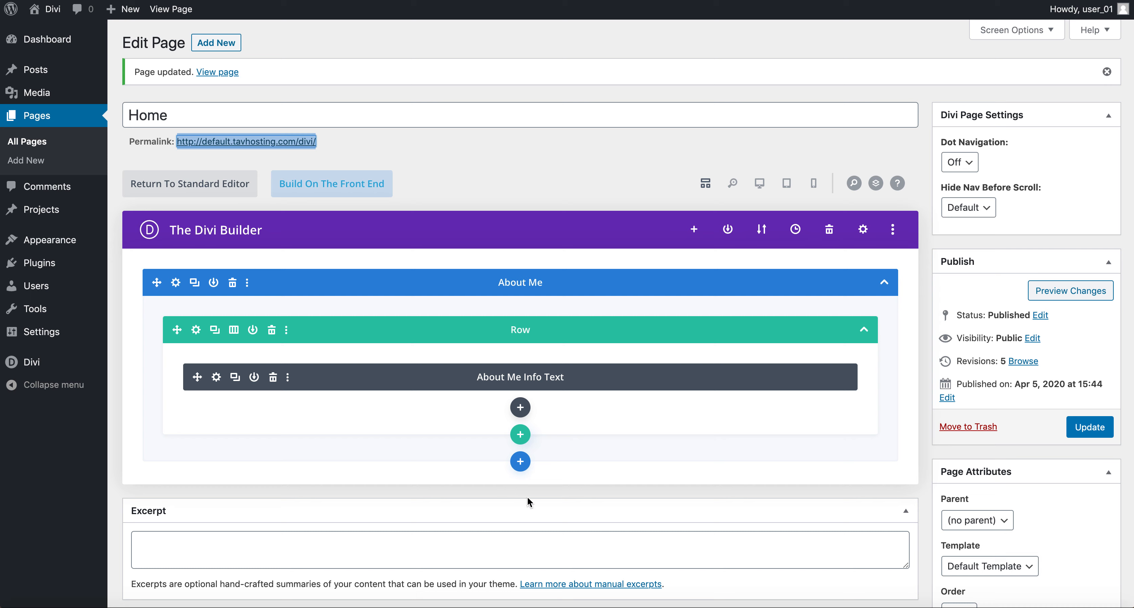
# Step: Insert a new Fullwidth section below the About Me section
pyautogui.click(519, 469)
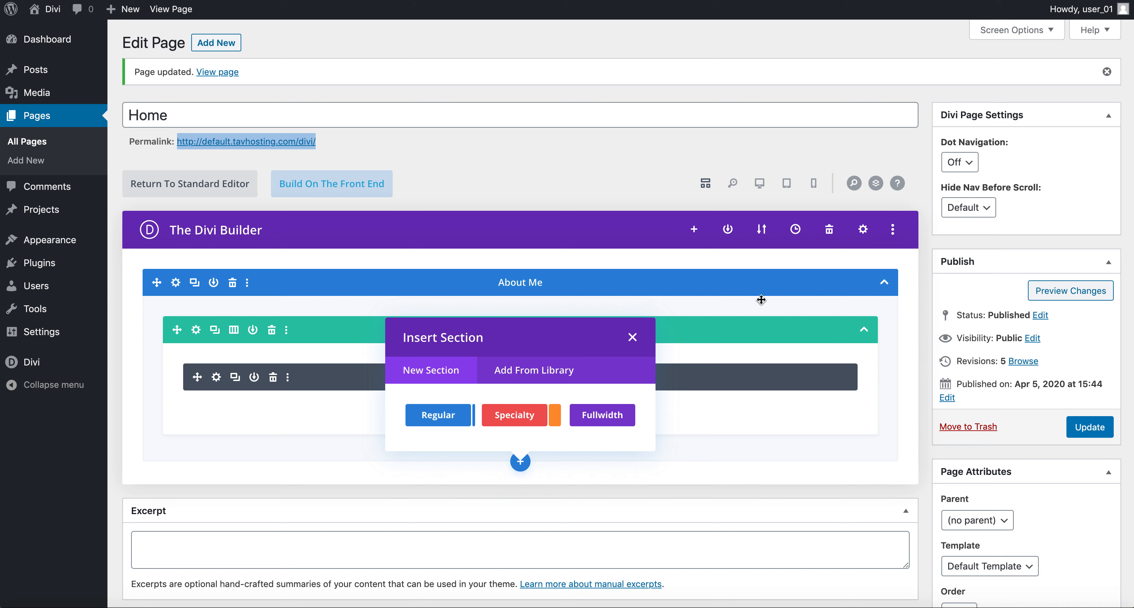
pyautogui.click(613, 419)
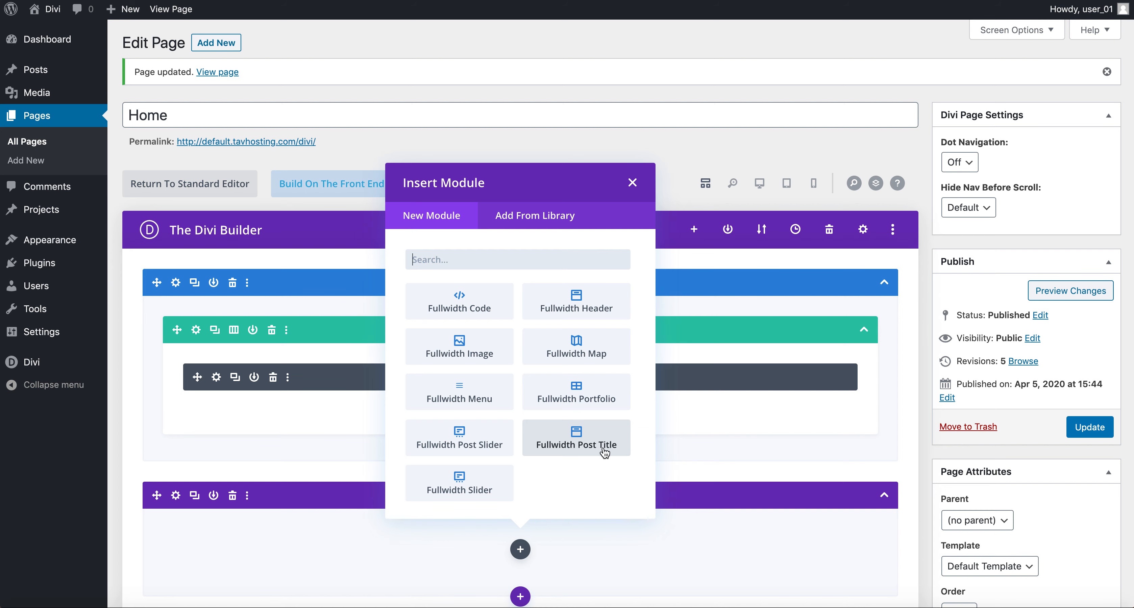
pyautogui.scroll(-5, 543, 427)
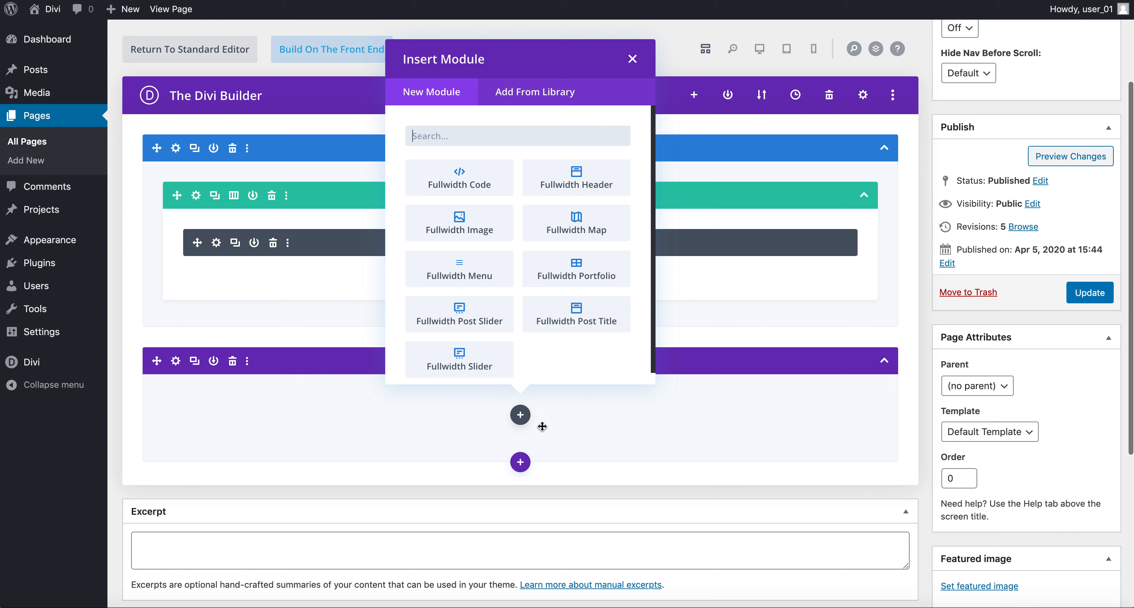
pyautogui.scroll(-1, 558, 291)
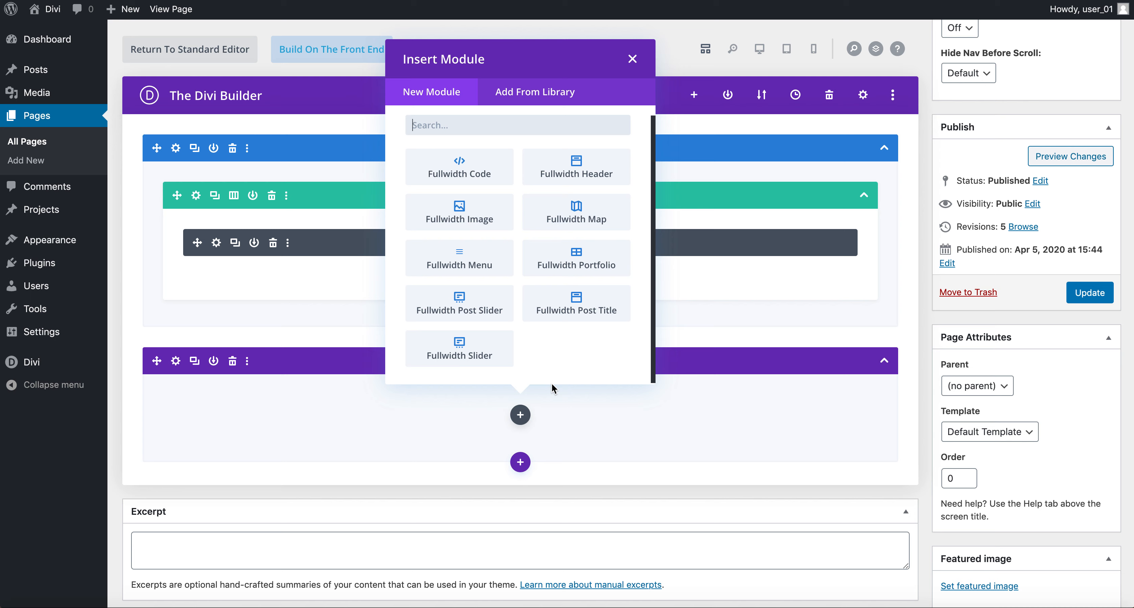
# Step: Insert a Fullwidth Header module into the new fullwidth section
pyautogui.click(605, 180)
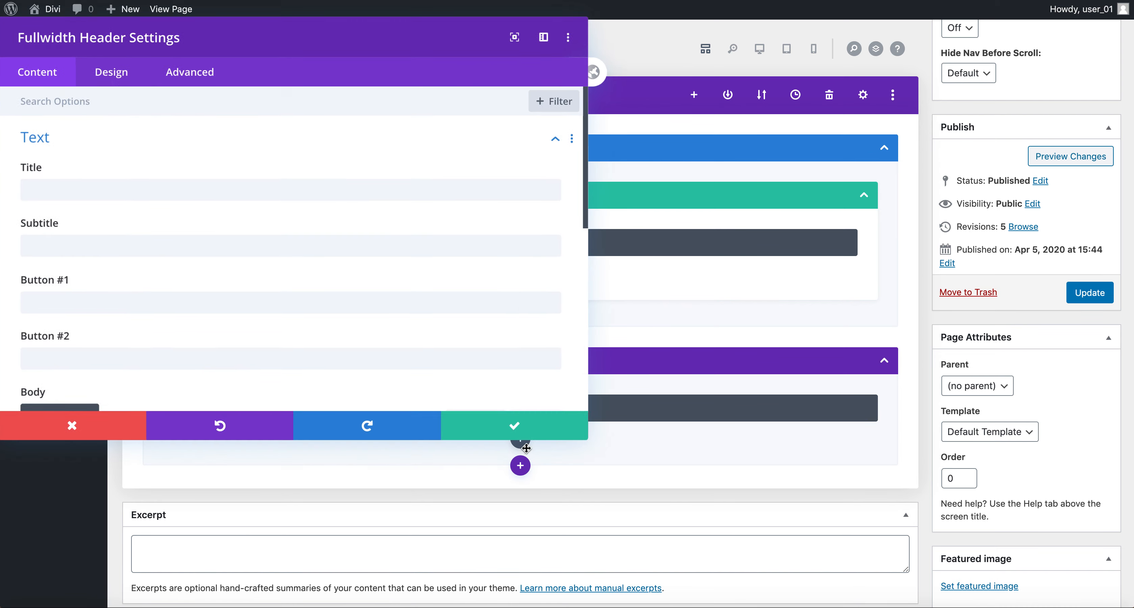
pyautogui.scroll(-5, 521, 342)
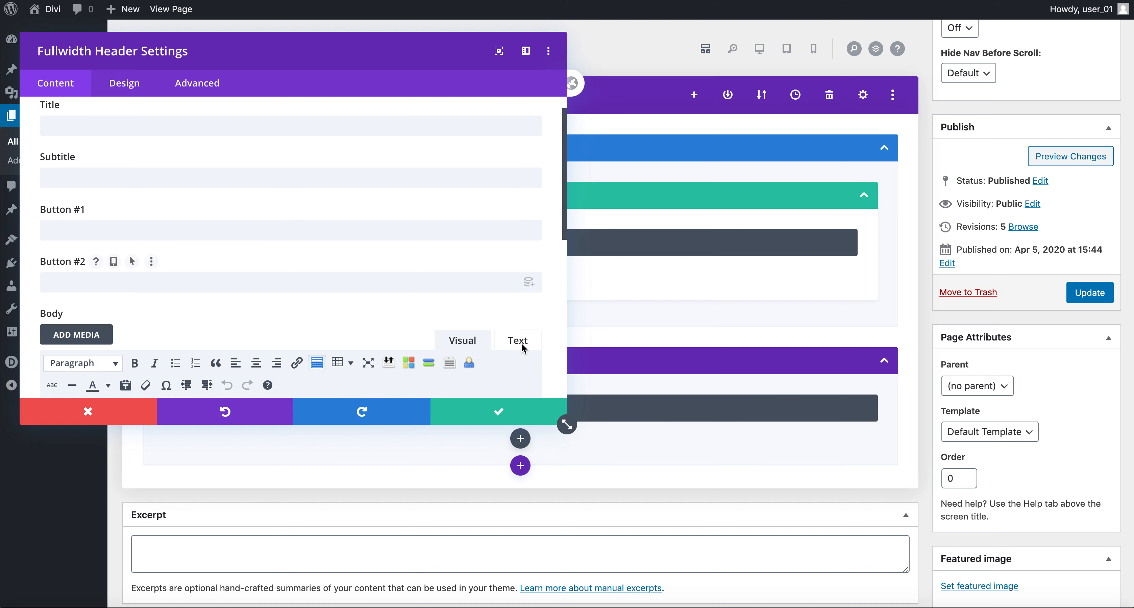
pyautogui.scroll(-5, 521, 344)
pyautogui.scroll(10, 522, 345)
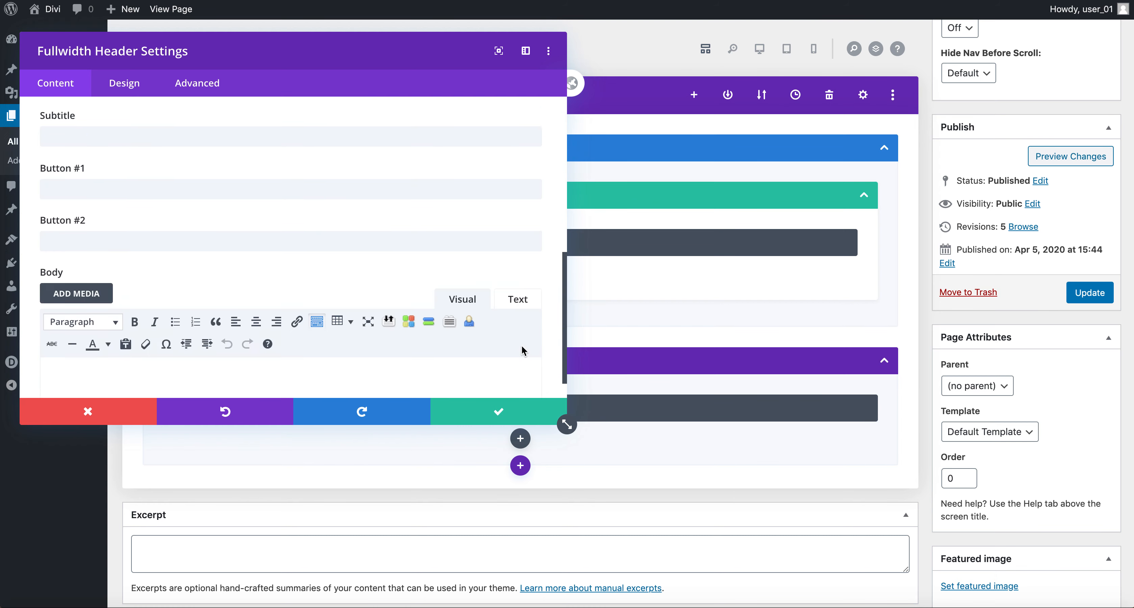
pyautogui.click(348, 190)
pyautogui.click(334, 244)
pyautogui.click(326, 308)
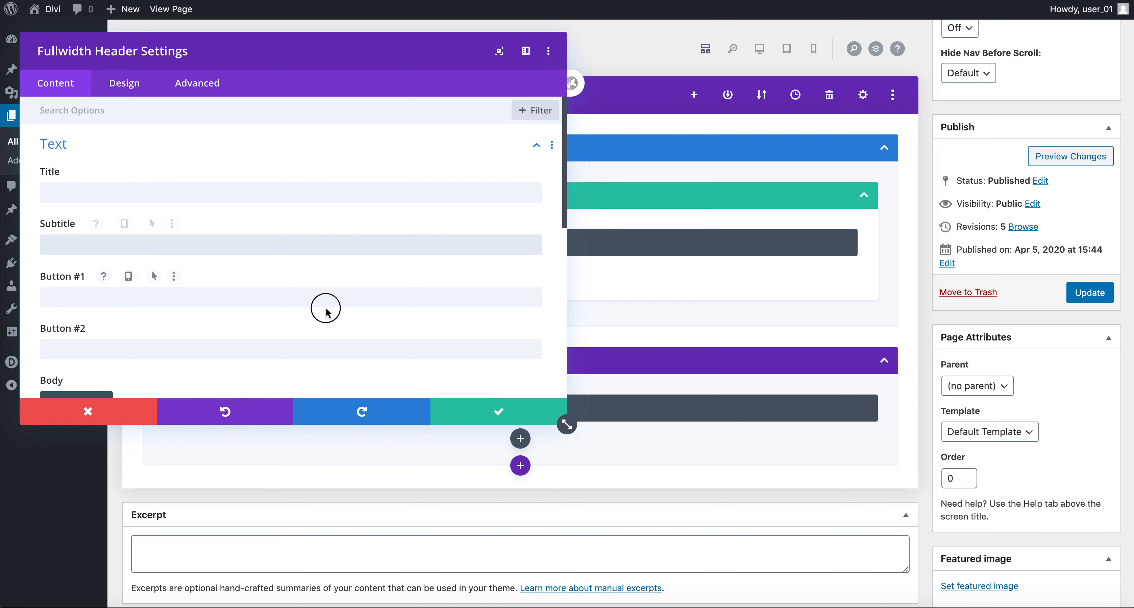
pyautogui.scroll(-3, 332, 347)
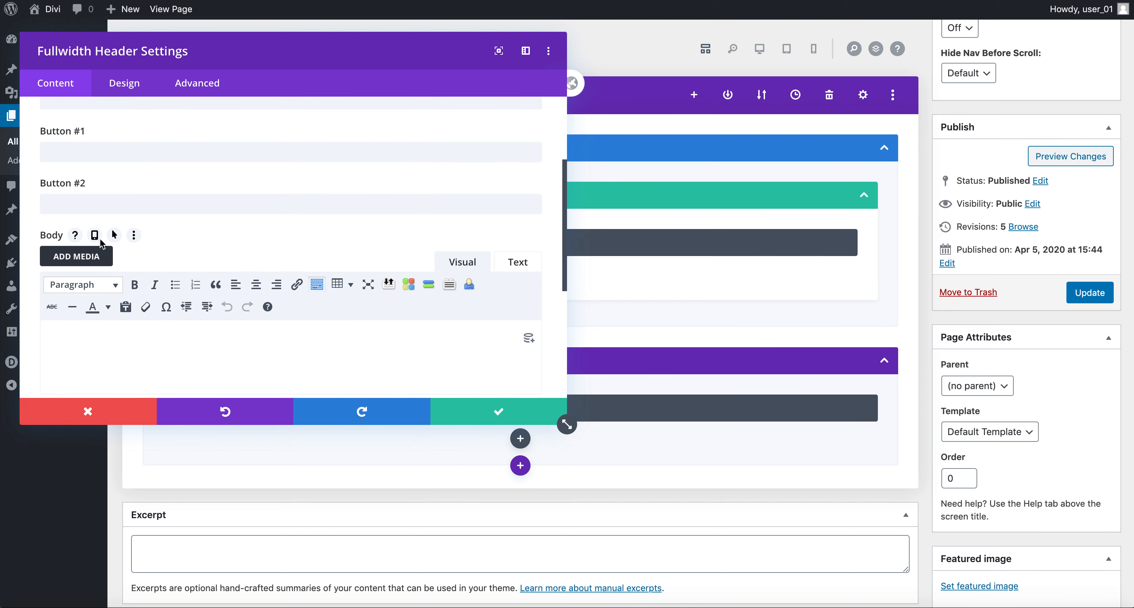
pyautogui.scroll(-4, 97, 261)
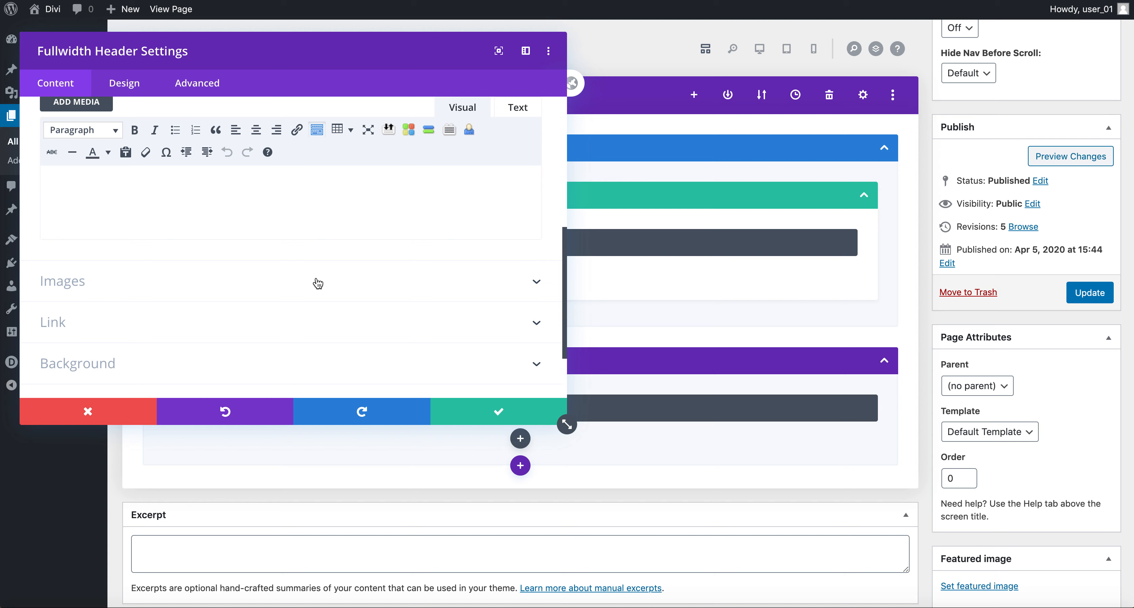
pyautogui.scroll(-2, 318, 284)
pyautogui.scroll(-1, 318, 284)
pyautogui.scroll(12, 318, 284)
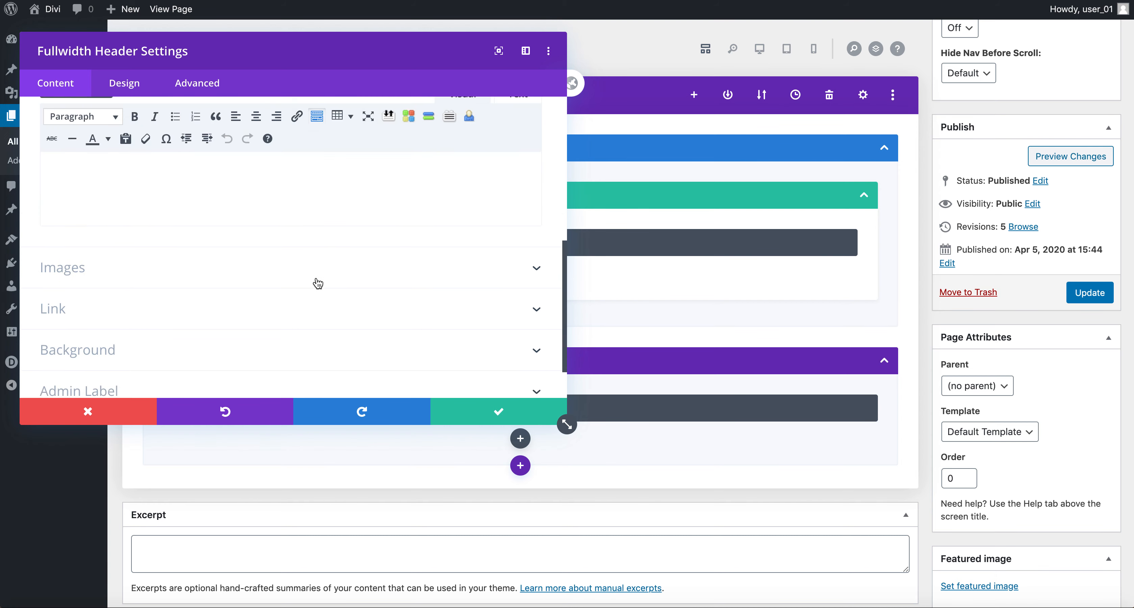
# Step: Set the header title to the owner's name and subtitle to 'Web Designer & Developer WordPress'
pyautogui.click(237, 193)
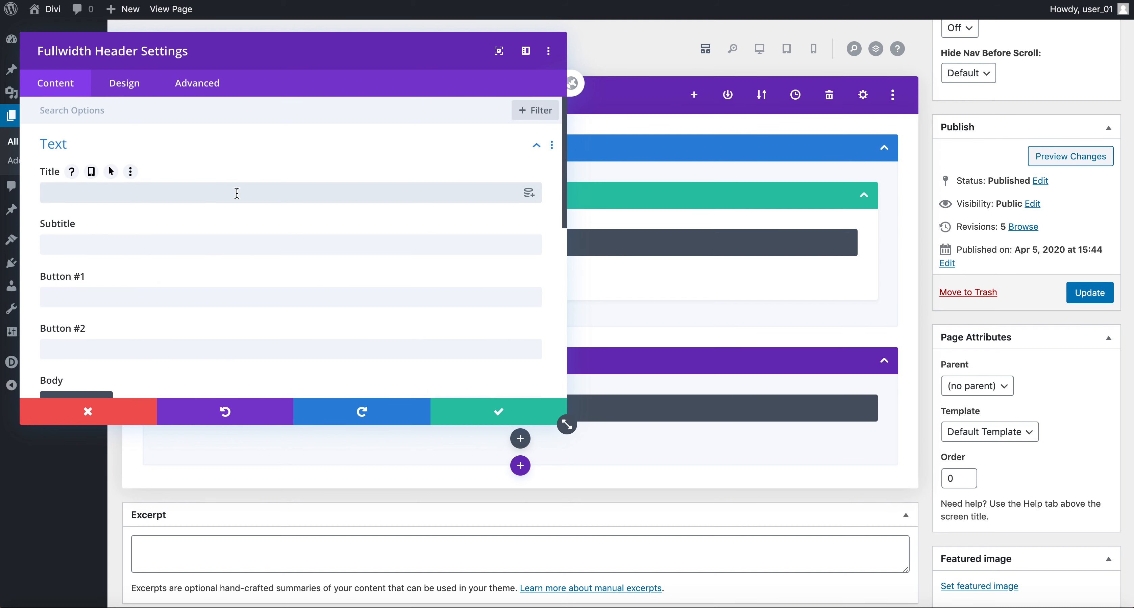
pyautogui.click(220, 244)
pyautogui.write('Web Desig')
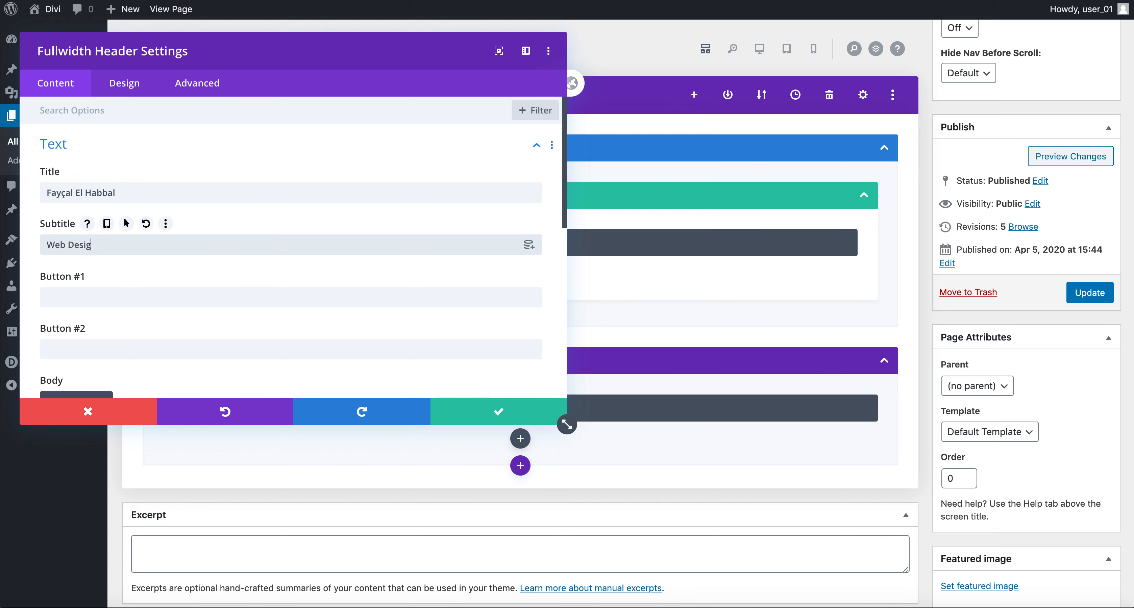
pyautogui.write('ner & Developer Words')
pyautogui.press('BackSpace')
pyautogui.write('Press')
# Step: Change the first button's label from 'Click Here' to 'View Portfolio'
pyautogui.click(214, 297)
pyautogui.write('Click Here')
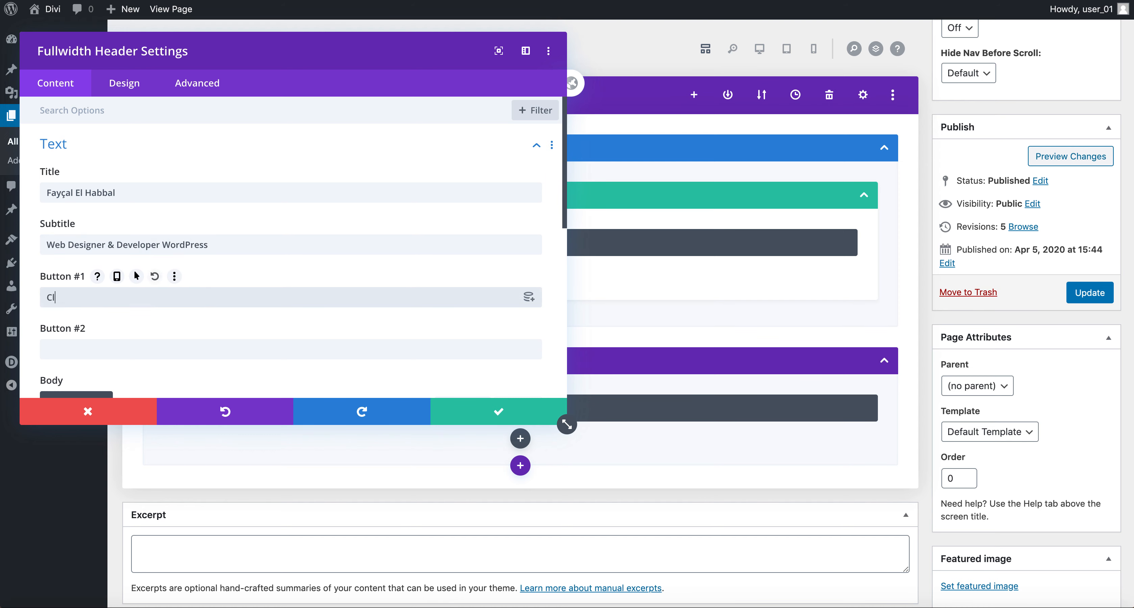
pyautogui.press('BackSpace')
pyautogui.press('BackSpace')
pyautogui.press('BackSpace')
pyautogui.press('BackSpace')
pyautogui.press('BackSpace')
pyautogui.press('BackSpace')
pyautogui.press('BackSpace')
pyautogui.press('BackSpace')
pyautogui.press('BackSpace')
pyautogui.press('BackSpace')
pyautogui.write('View Portfolio')
# Step: Expand the header's Link settings, then return to review the Text entries
pyautogui.scroll(-1, 241, 325)
pyautogui.scroll(-3, 241, 324)
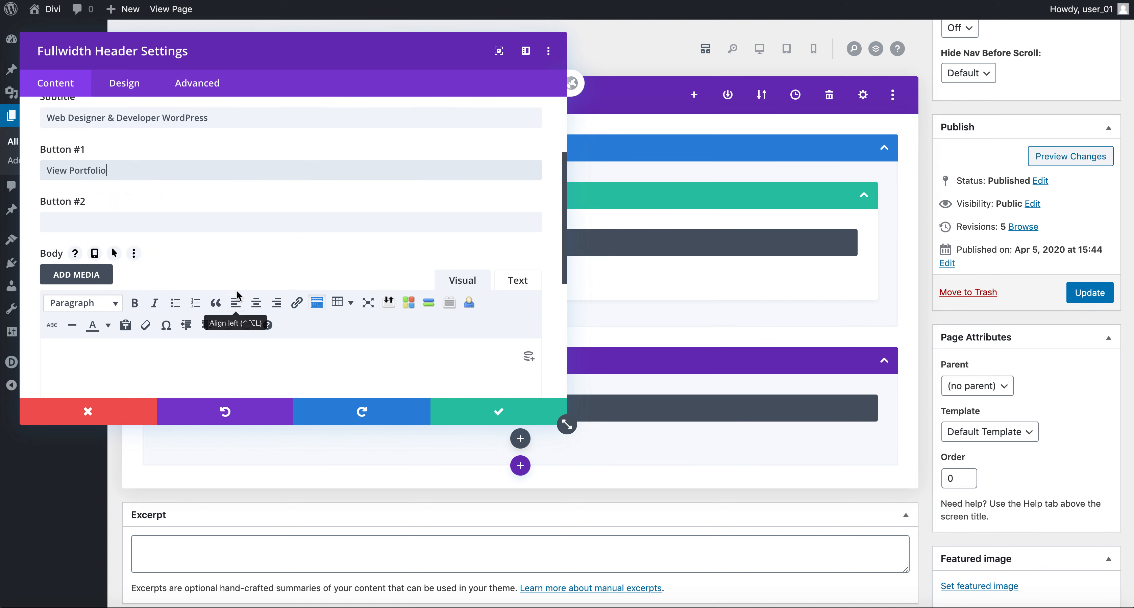
pyautogui.scroll(-3, 238, 300)
pyautogui.scroll(3, 238, 297)
pyautogui.scroll(-5, 238, 296)
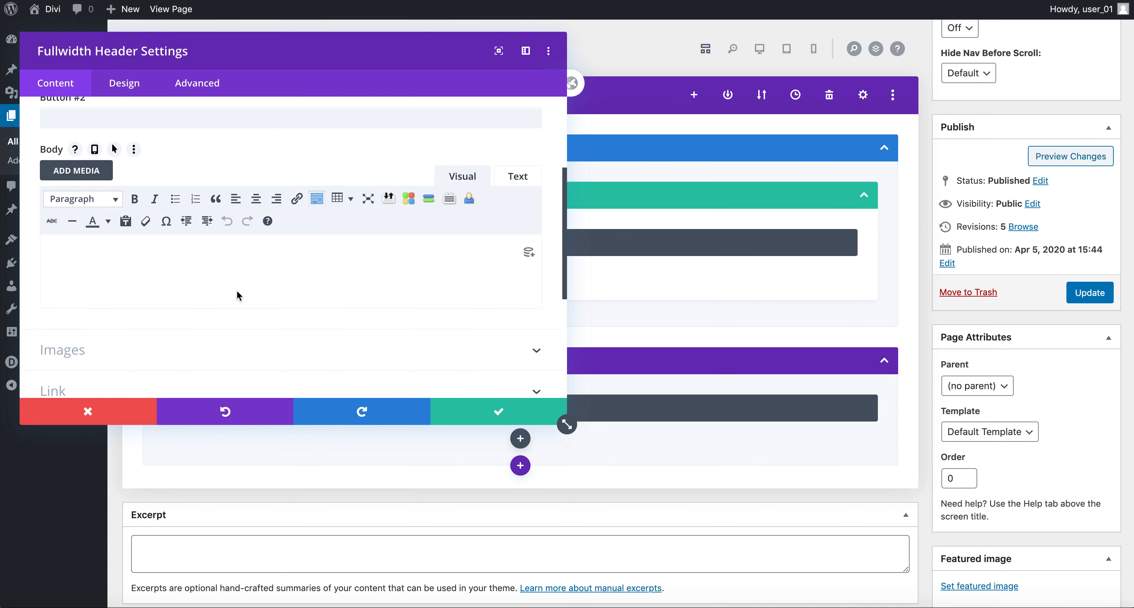
pyautogui.click(242, 273)
pyautogui.scroll(5, 240, 194)
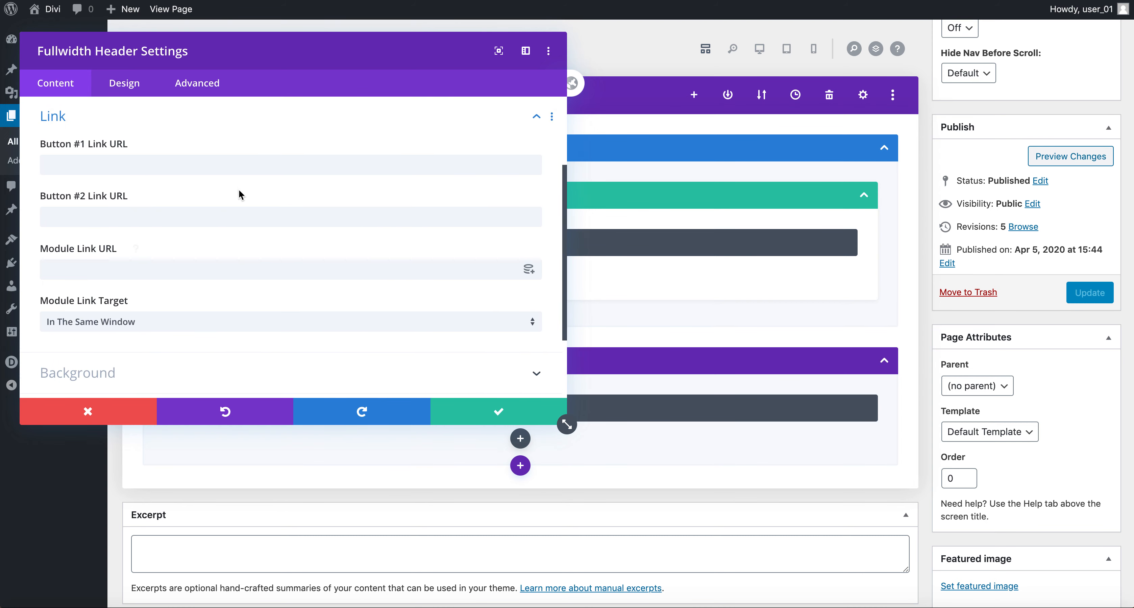
pyautogui.scroll(-3, 240, 192)
pyautogui.scroll(3, 238, 189)
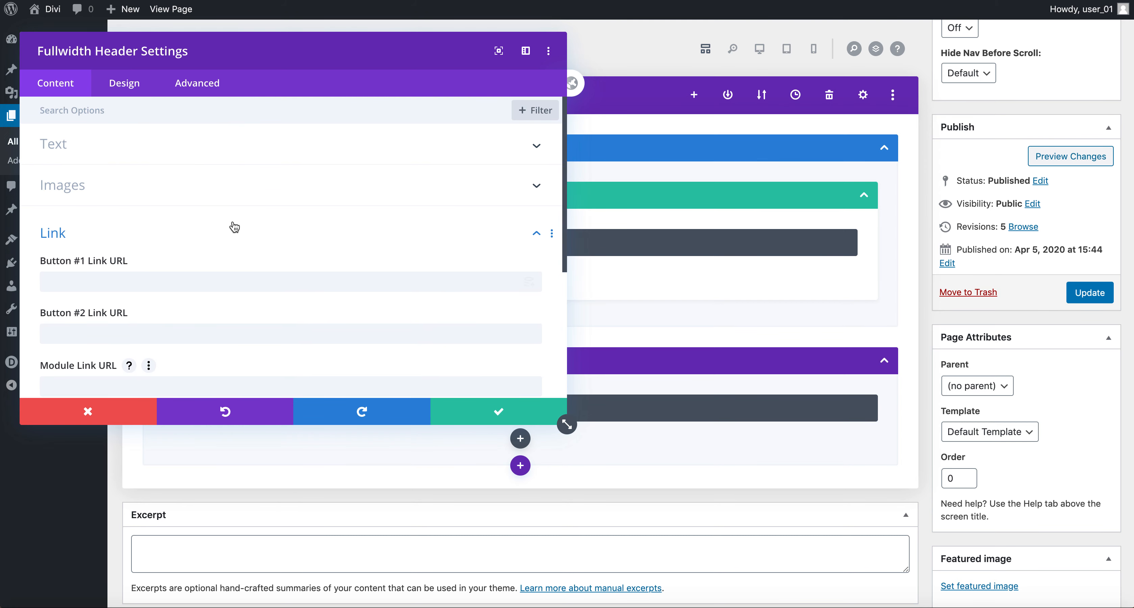
pyautogui.click(197, 146)
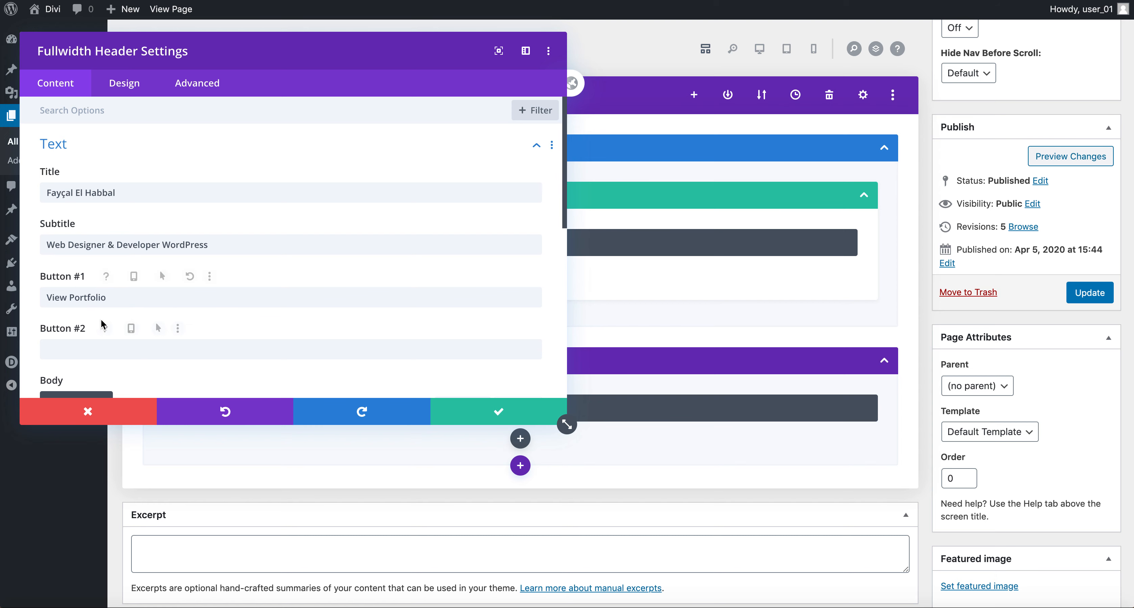
pyautogui.scroll(-8, 115, 312)
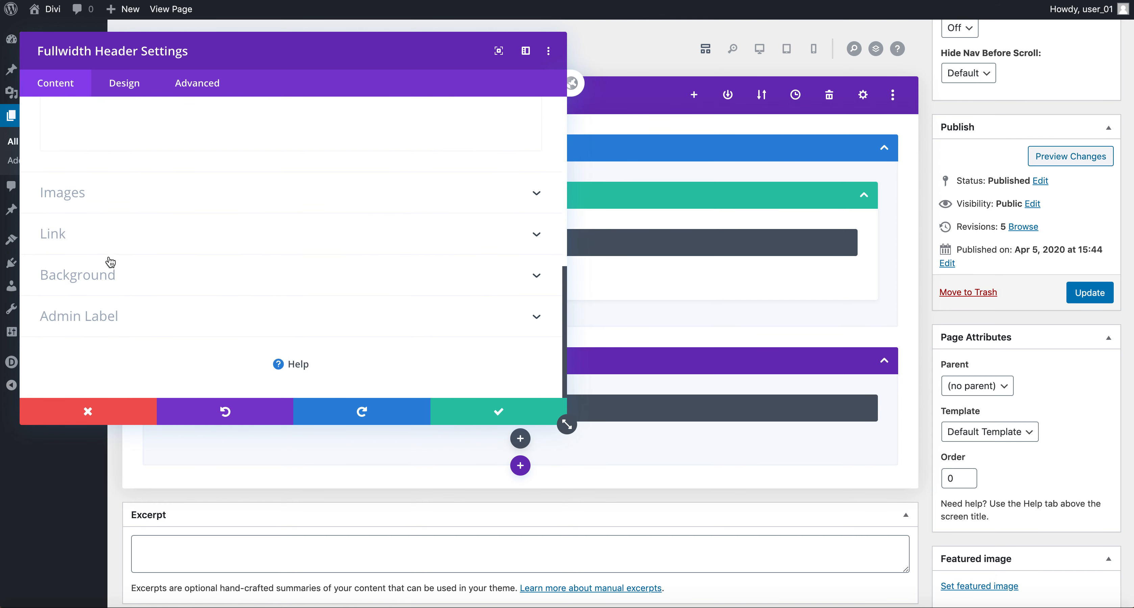
# Step: Enter '#' as the Button #1 link URL for View Portfolio
pyautogui.click(113, 247)
pyautogui.click(115, 165)
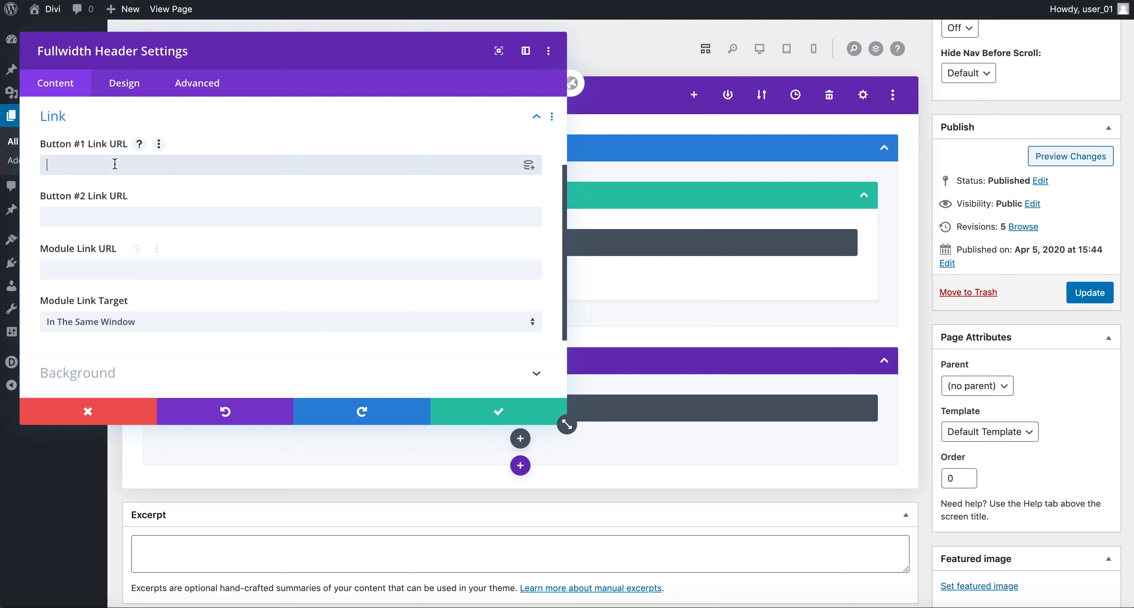
pyautogui.write('#')
pyautogui.scroll(-4, 161, 311)
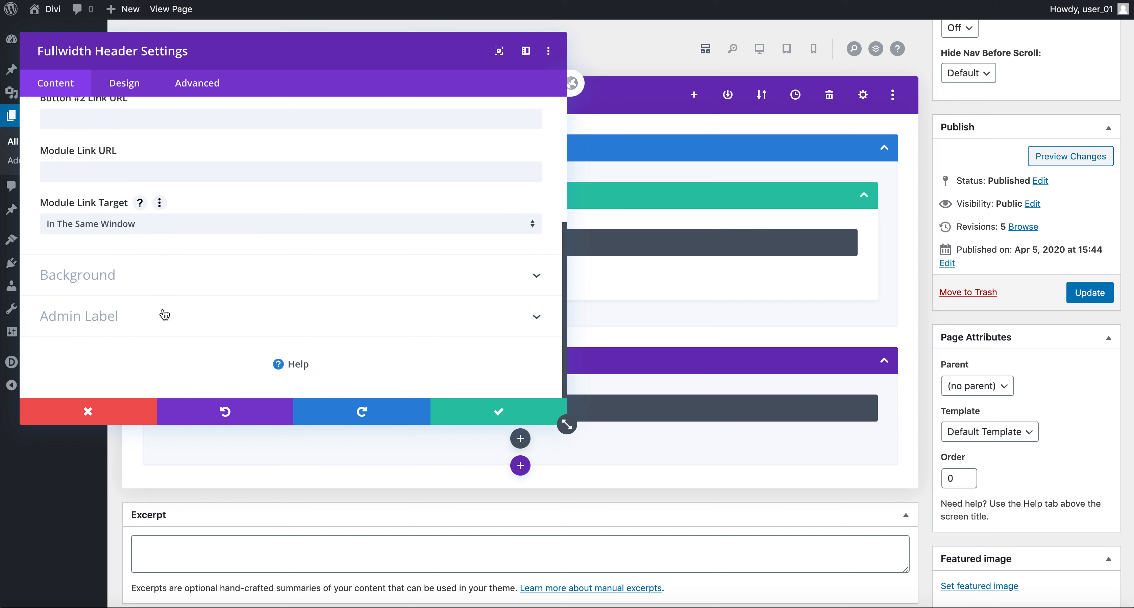
pyautogui.scroll(8, 189, 291)
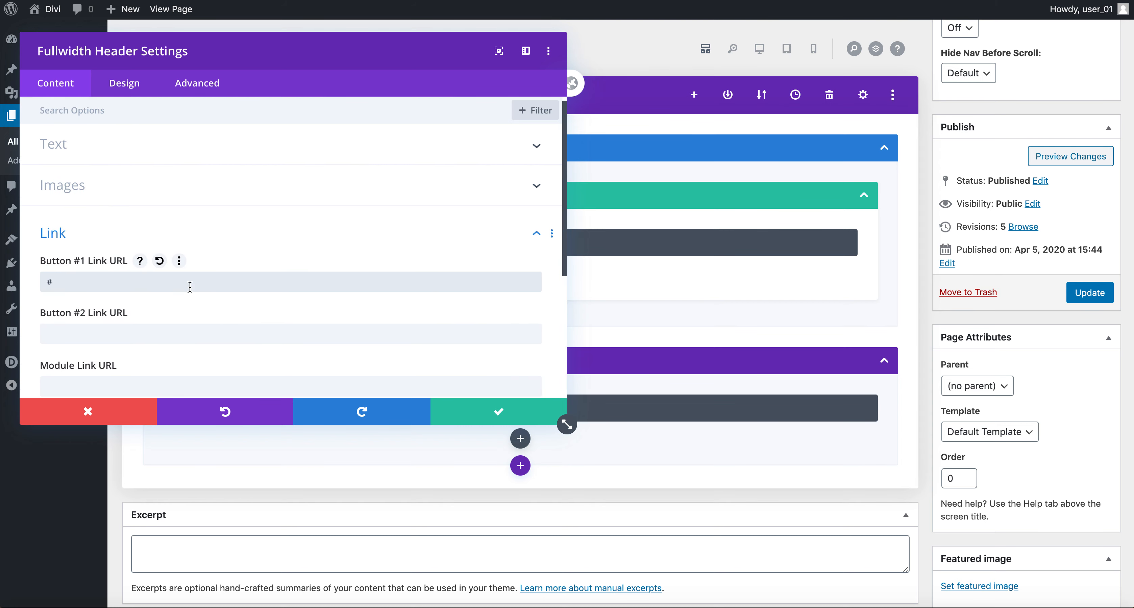
pyautogui.scroll(-5, 190, 287)
# Step: Replace the header's teal background colour with red
pyautogui.click(194, 278)
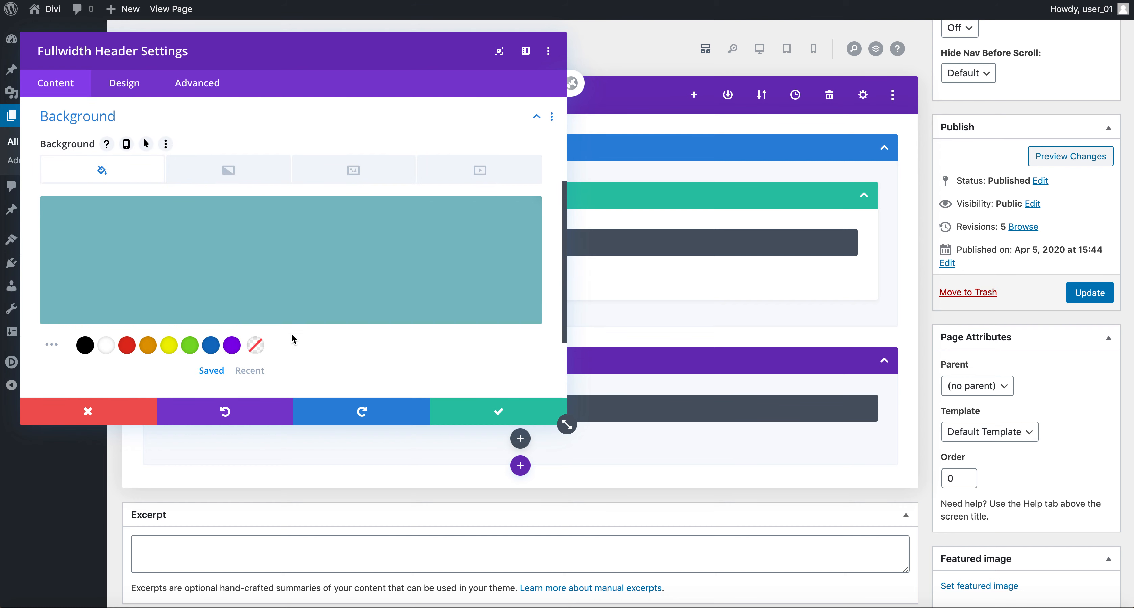
pyautogui.moveTo(188, 206)
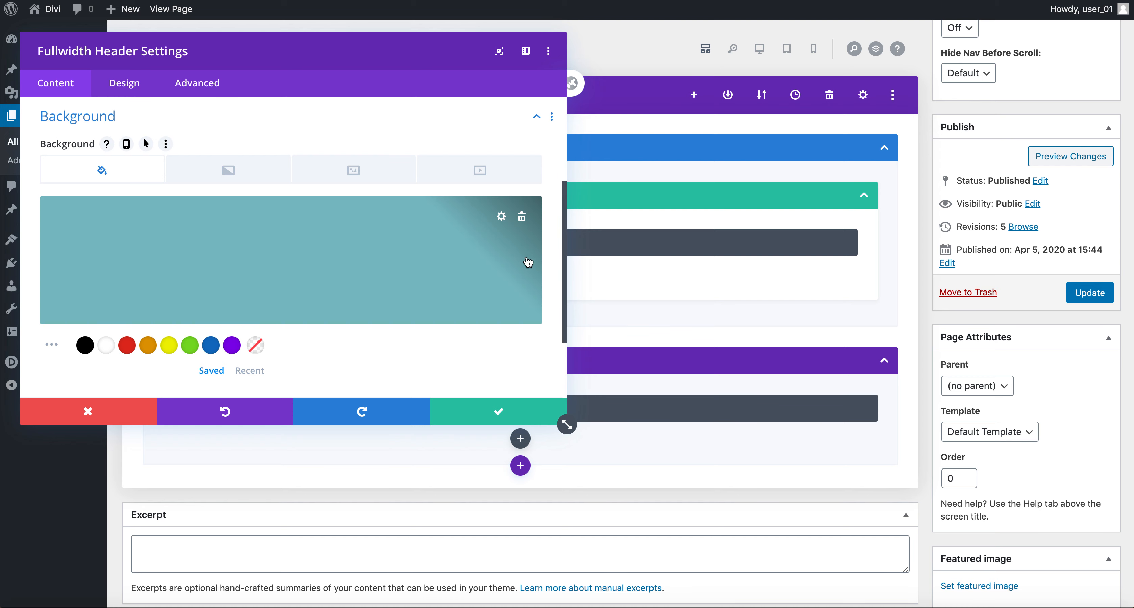
pyautogui.click(522, 217)
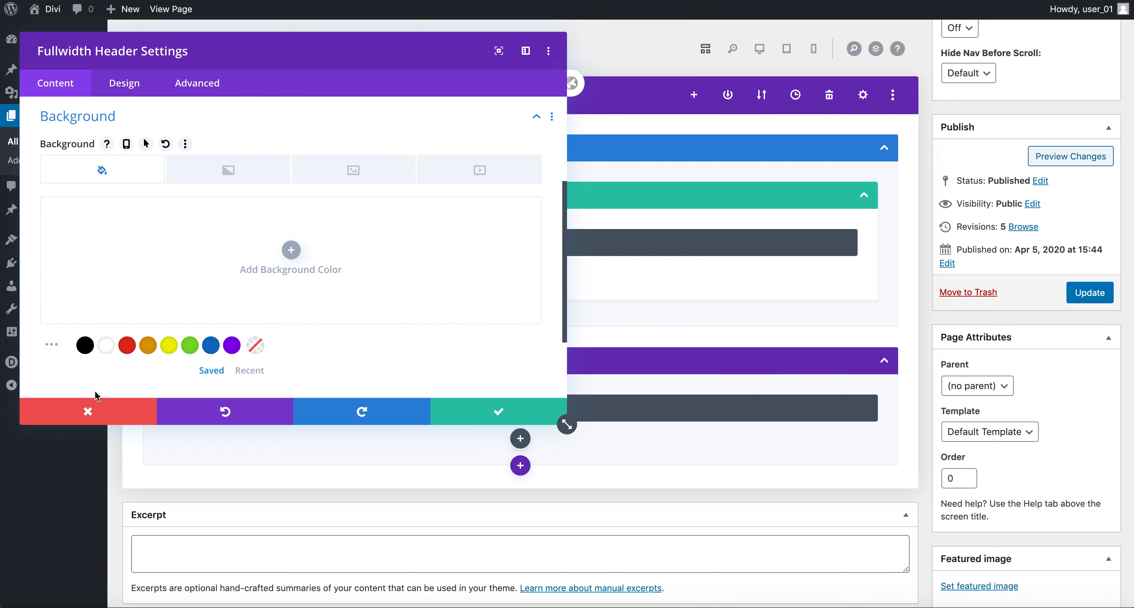
pyautogui.click(128, 347)
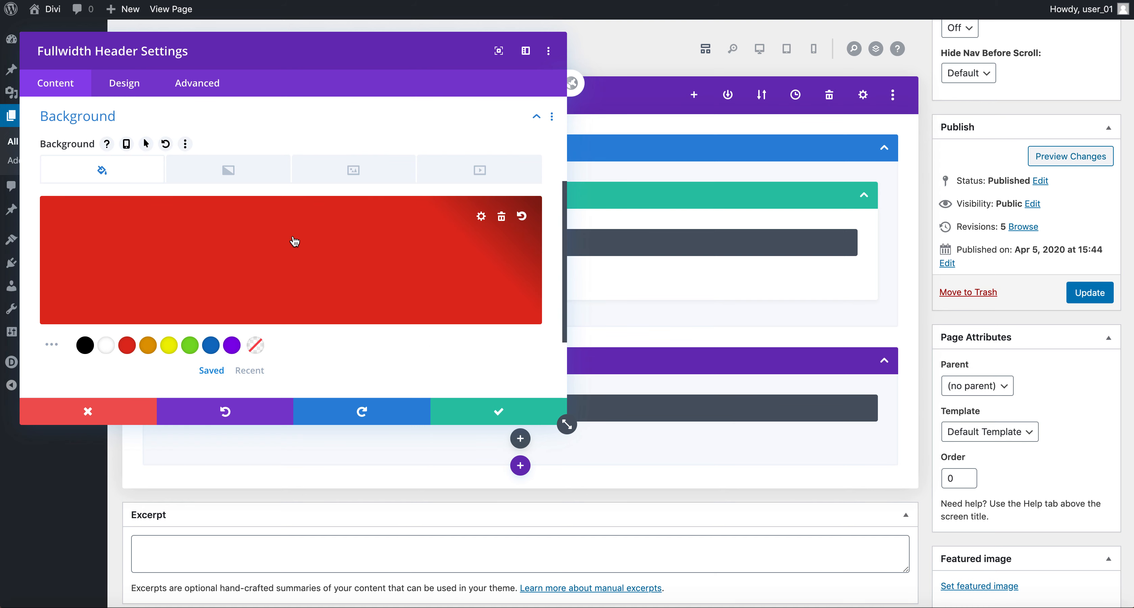
# Step: Expand the header's Text settings to review title, subtitle and button text
pyautogui.scroll(4, 294, 243)
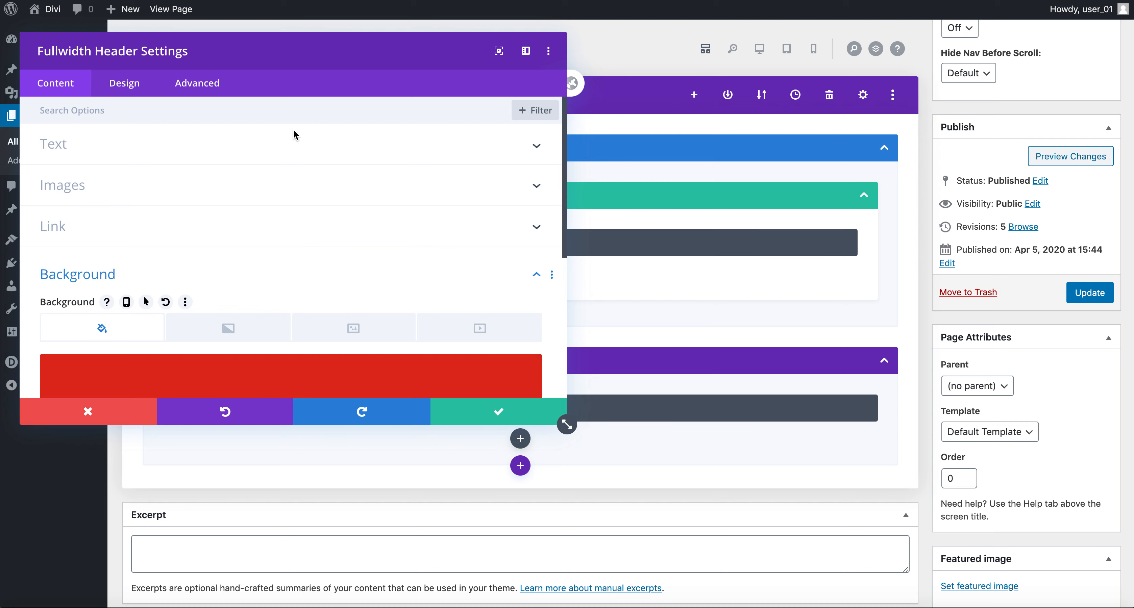
pyautogui.click(293, 144)
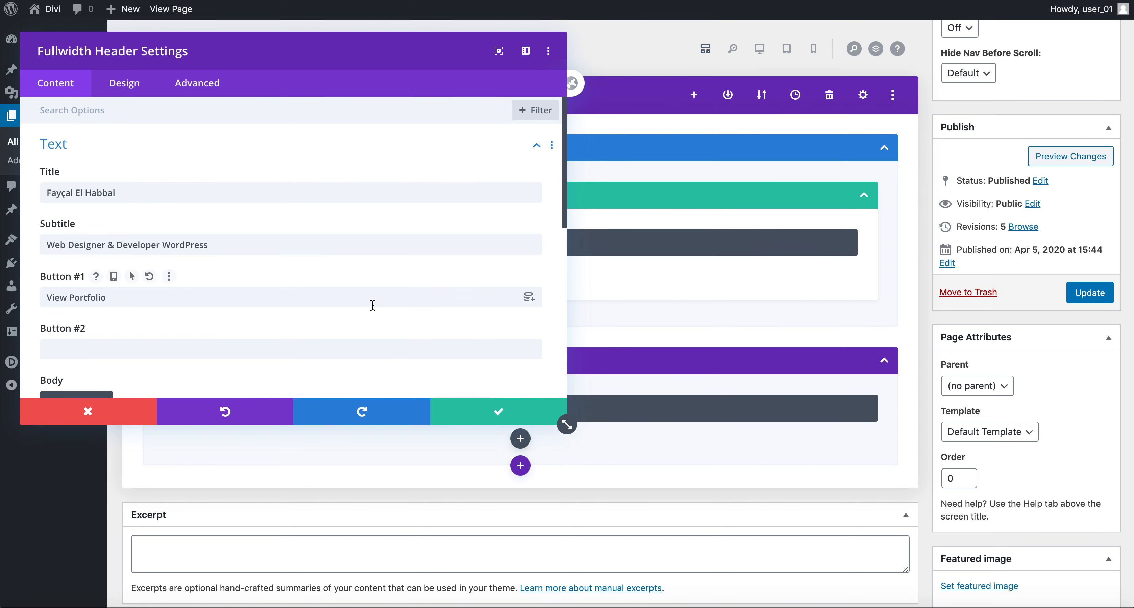
pyautogui.scroll(-5, 375, 304)
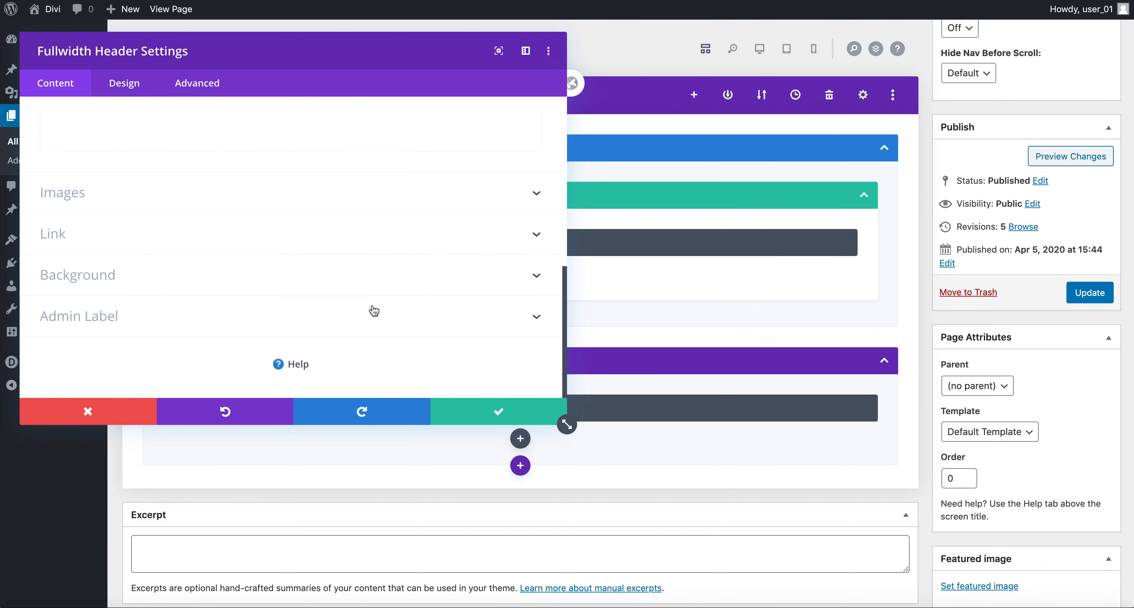
pyautogui.scroll(6, 374, 311)
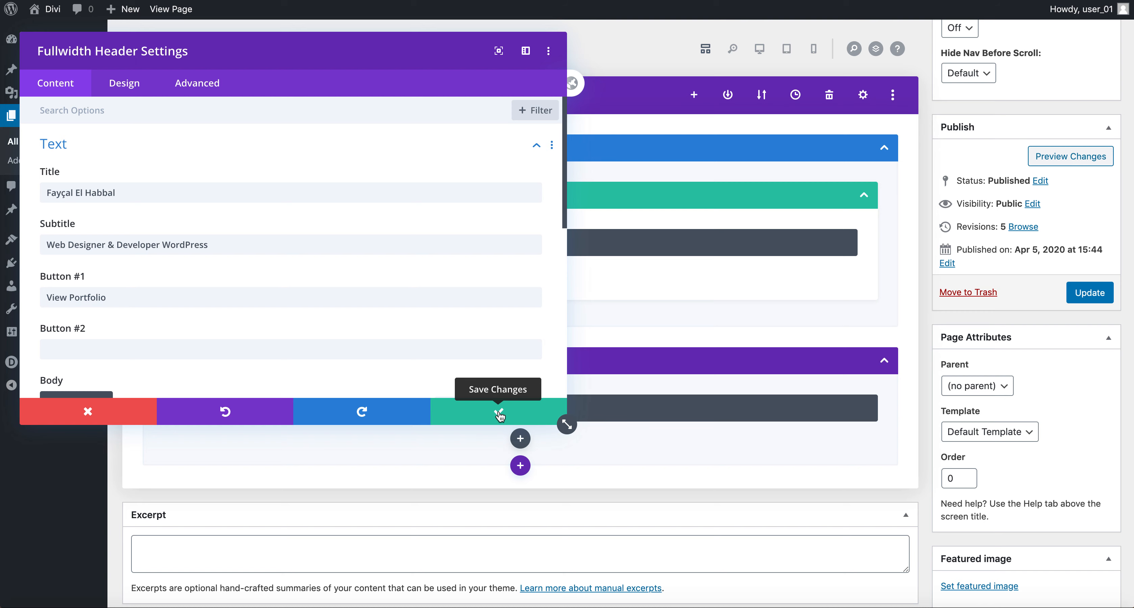
# Step: Save the header, move its section above About Me, and update the page
pyautogui.click(499, 414)
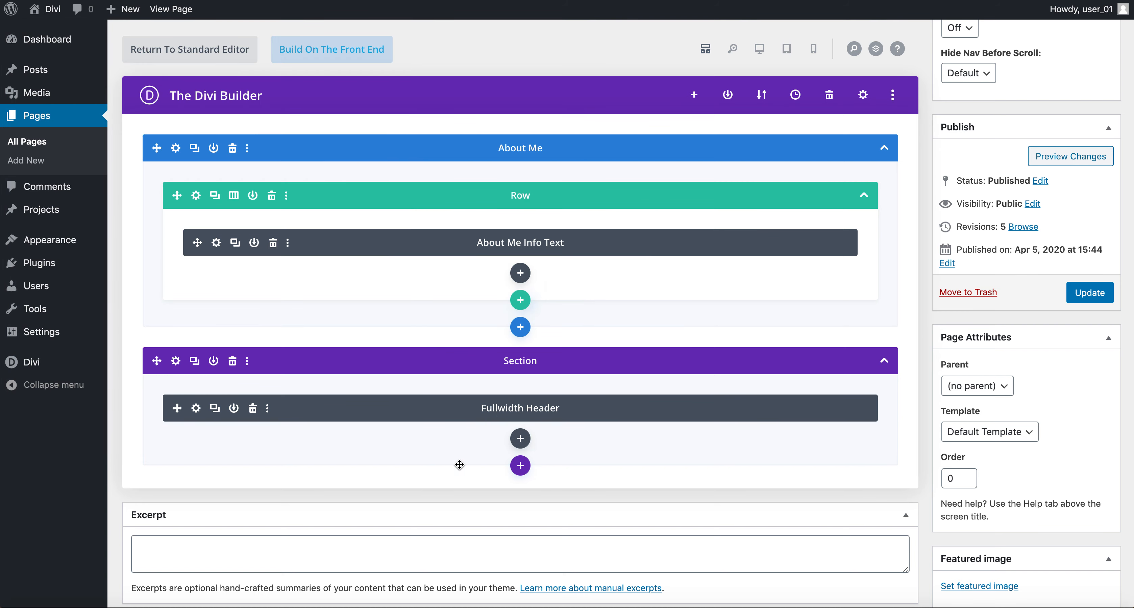
pyautogui.moveTo(156, 361); pyautogui.dragTo(170, 154)
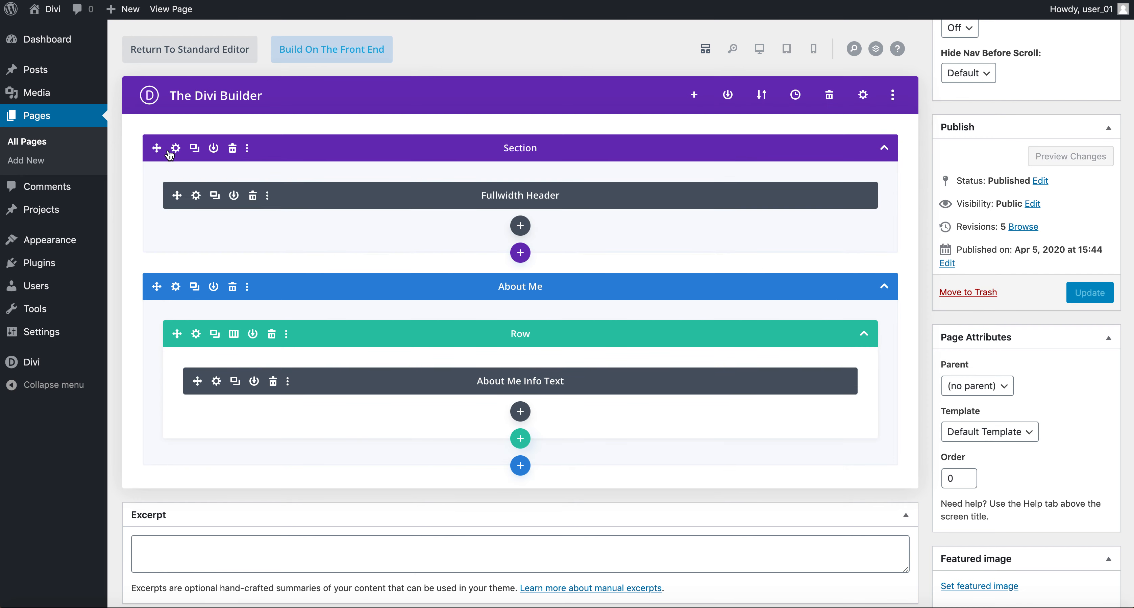
pyautogui.click(1099, 295)
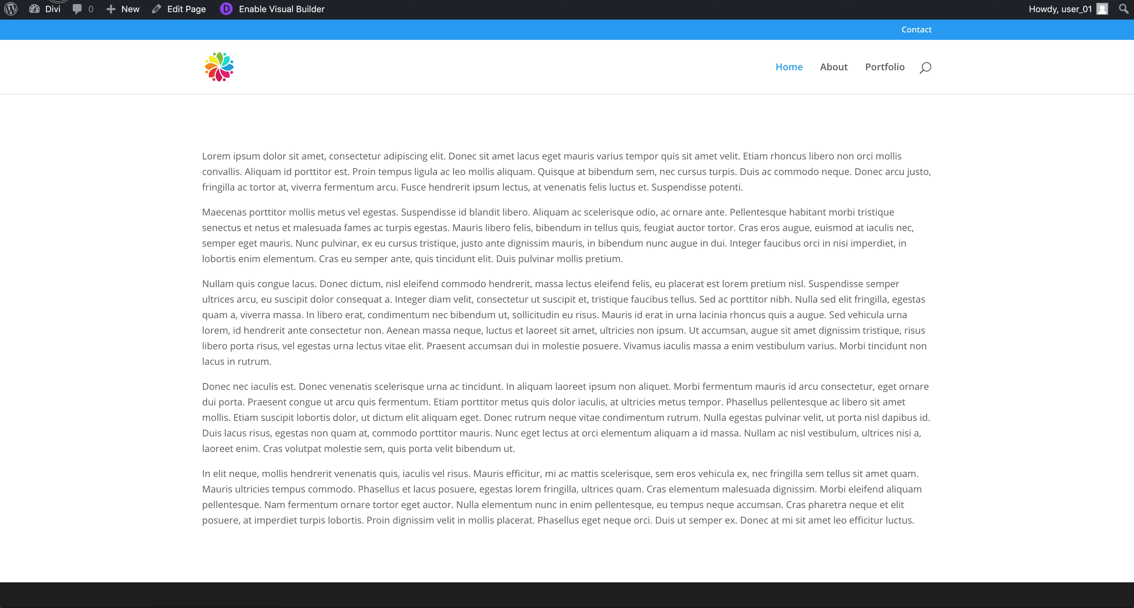
pyautogui.press('super+r')
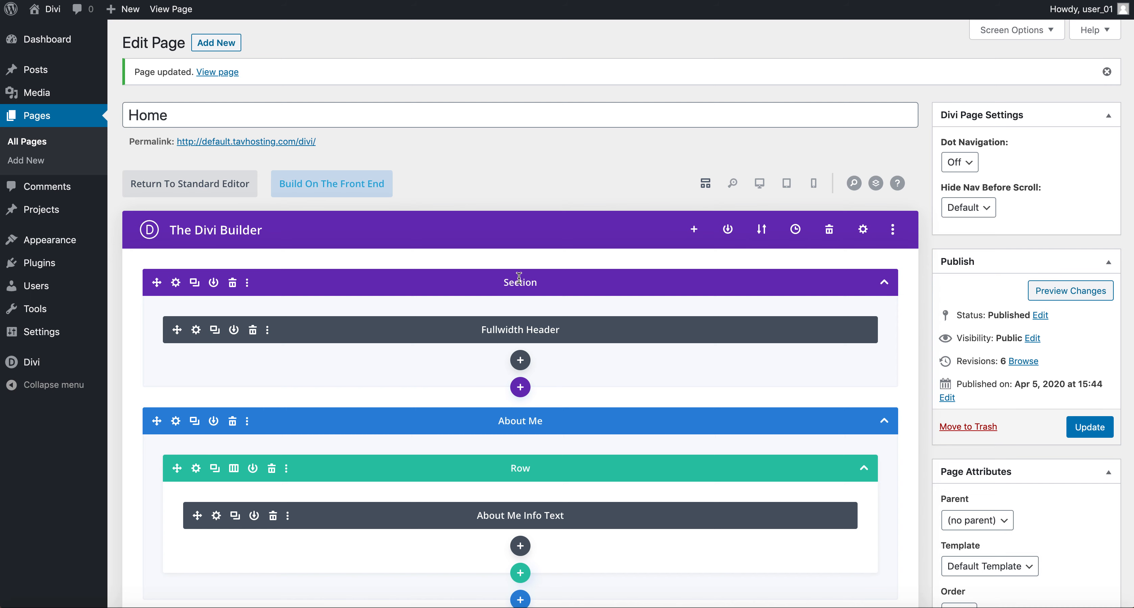
# Step: Give the top fullwidth section the admin label 'Header' and save it
pyautogui.click(175, 282)
pyautogui.click(251, 240)
pyautogui.click(238, 286)
pyautogui.write('Header')
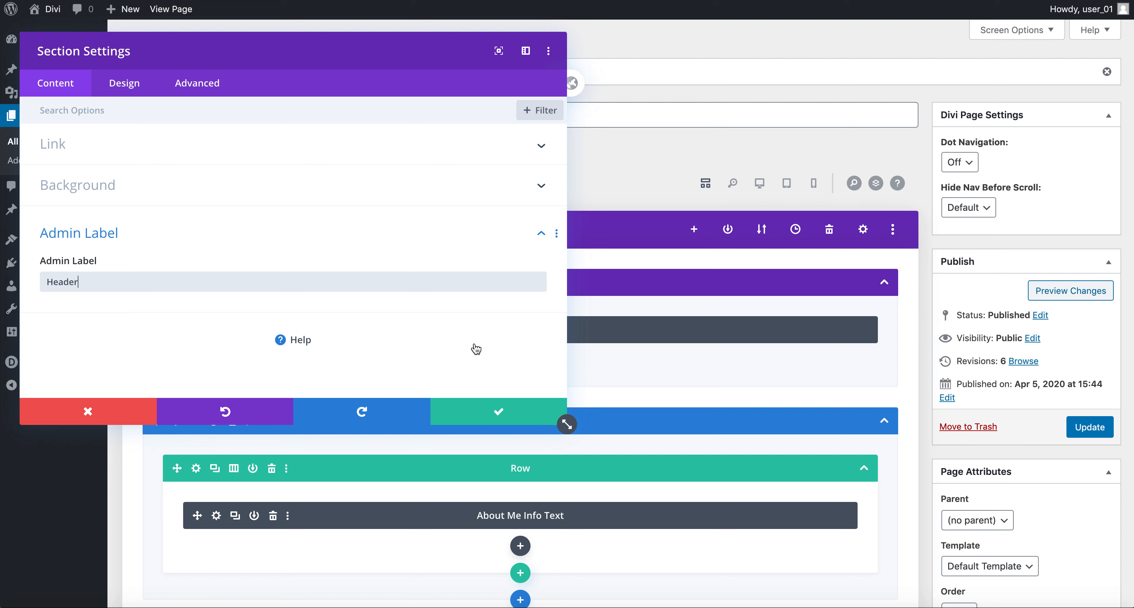
pyautogui.click(495, 411)
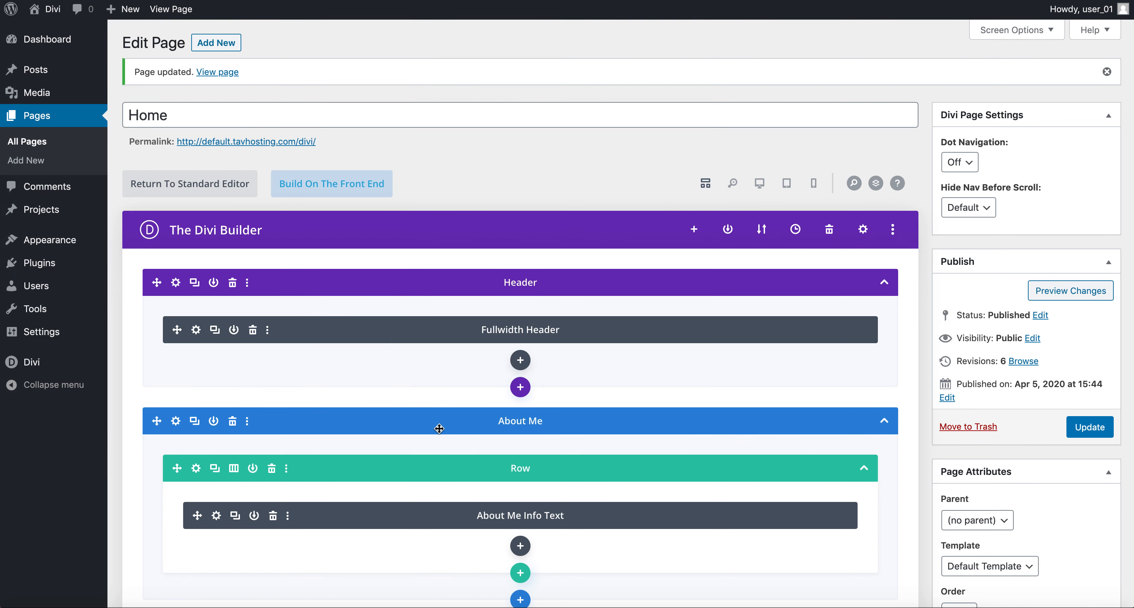
# Step: Delete the fullwidth header's red background colour, leaving the image background options showing
pyautogui.click(196, 331)
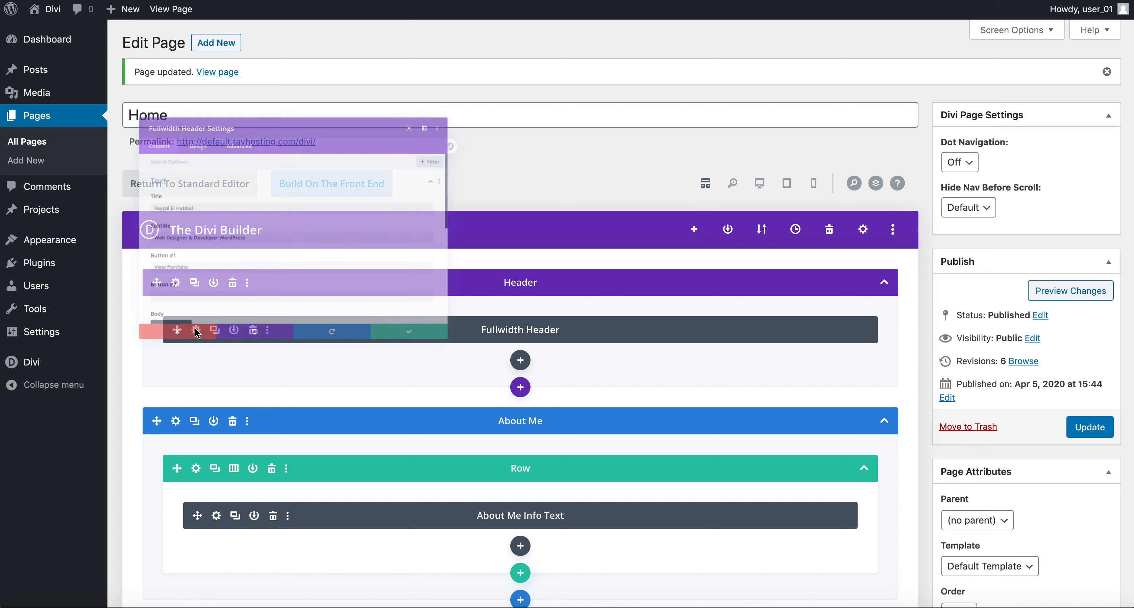
pyautogui.scroll(-10, 133, 273)
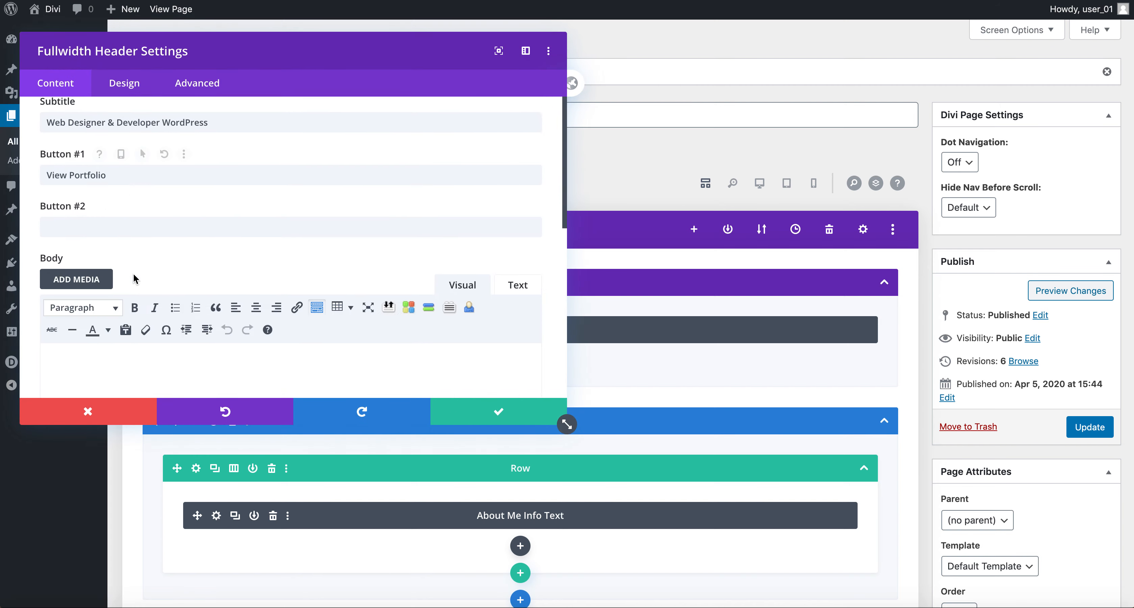
pyautogui.scroll(10, 132, 273)
pyautogui.scroll(-10, 135, 279)
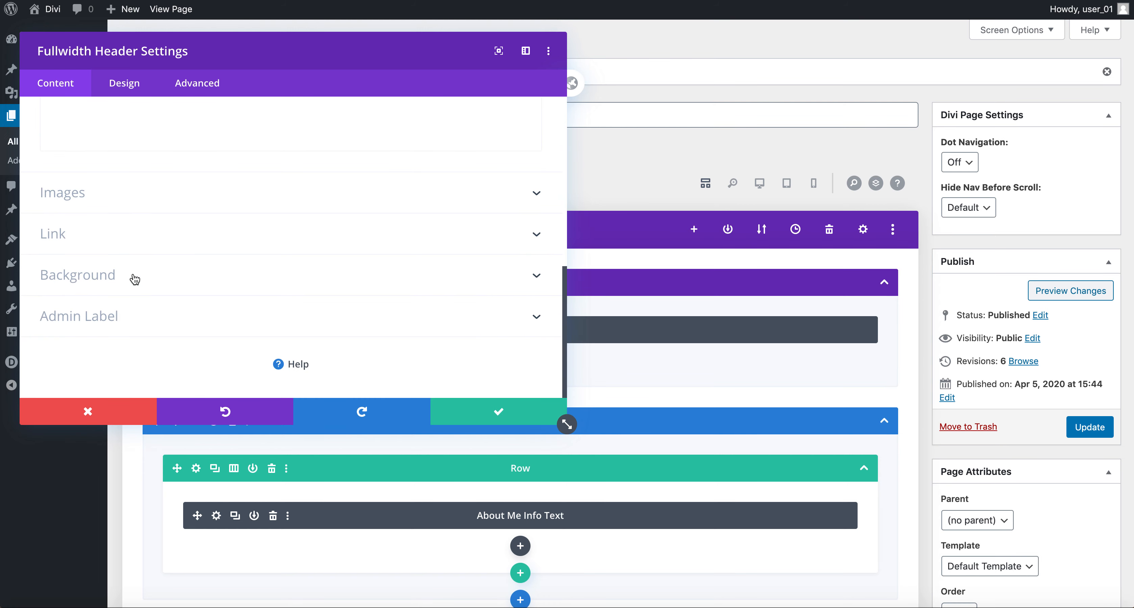
pyautogui.click(116, 282)
pyautogui.moveTo(314, 274)
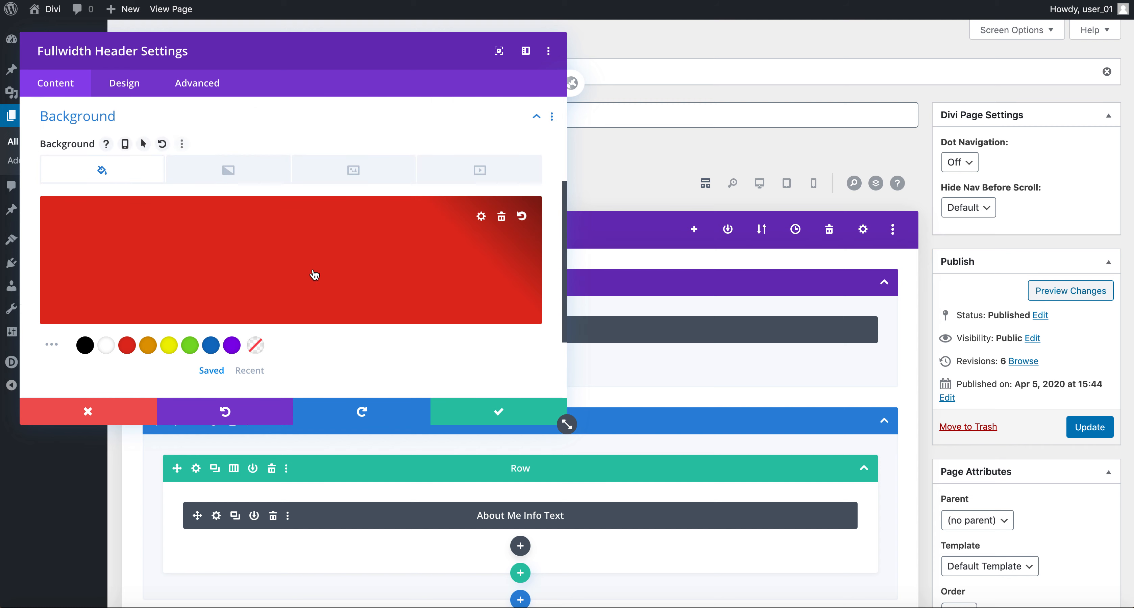
pyautogui.click(503, 217)
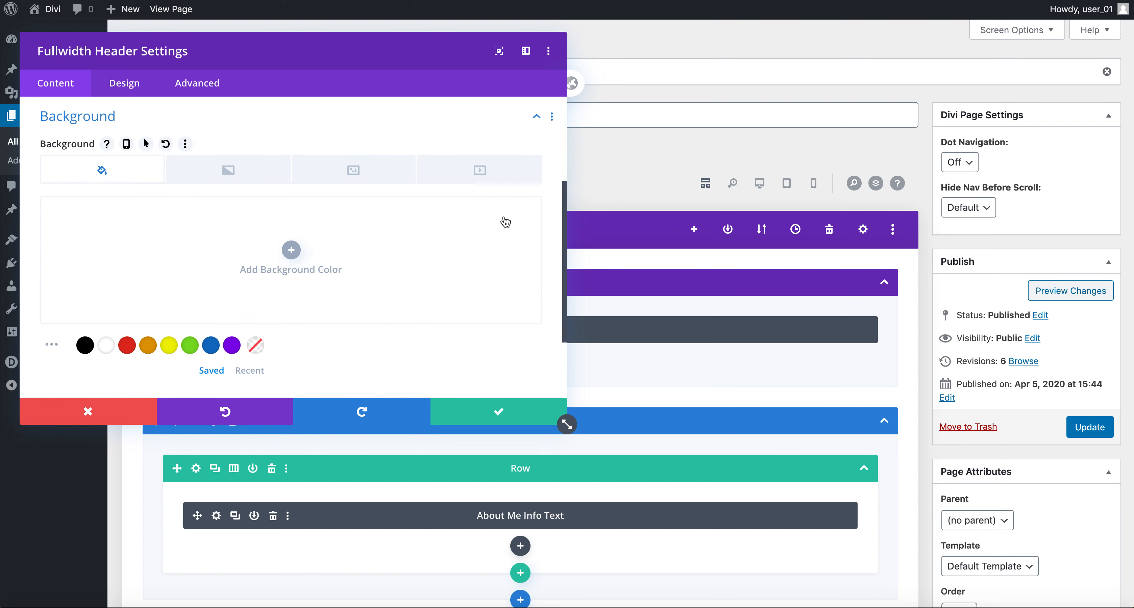
pyautogui.click(236, 171)
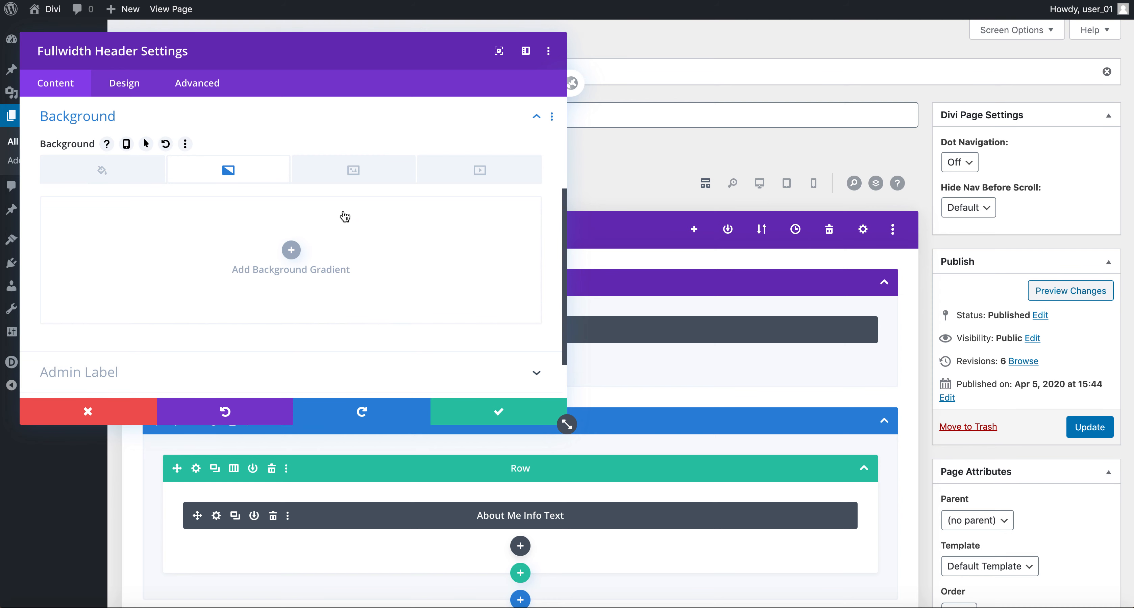
pyautogui.click(363, 173)
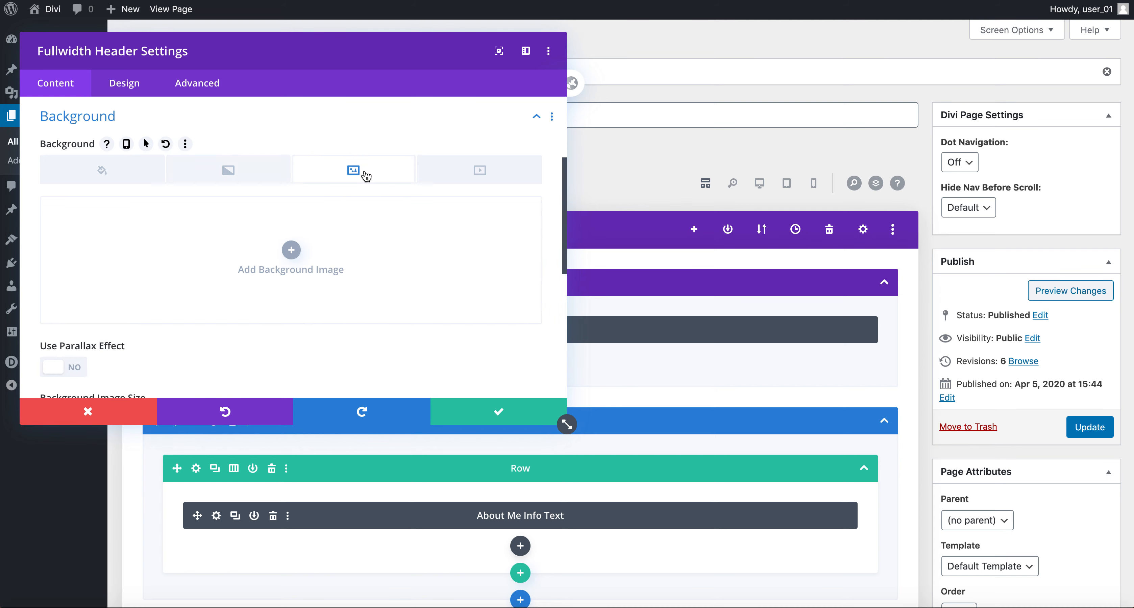
# Step: Upload arrangement-654568_1920.jpg from Finder and set it as the header's background image
pyautogui.click(294, 253)
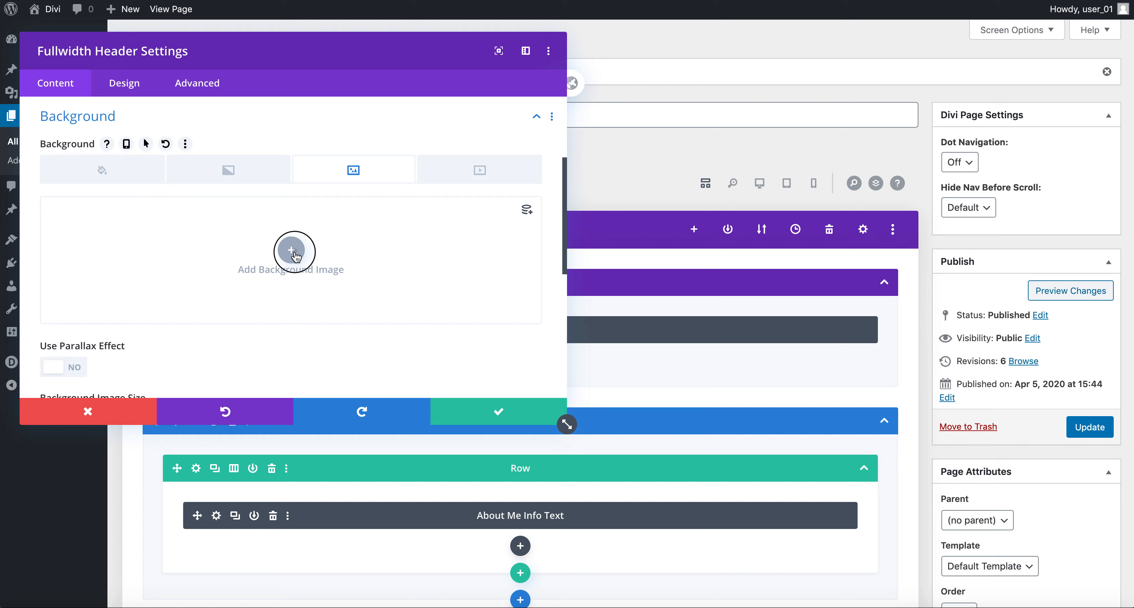
pyautogui.click(178, 67)
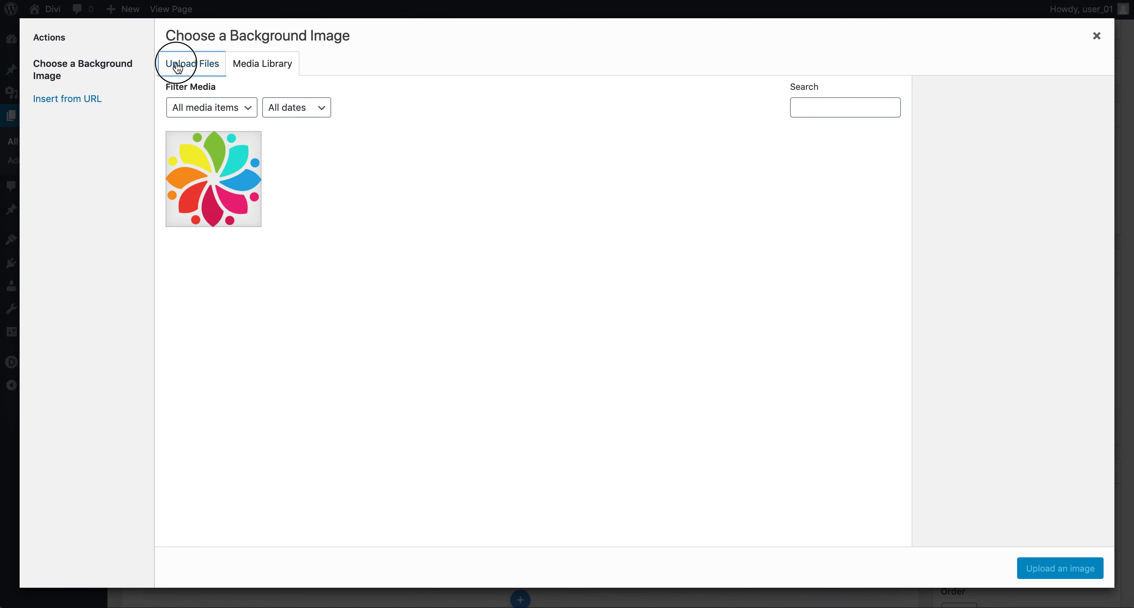
pyautogui.click(20, 607)
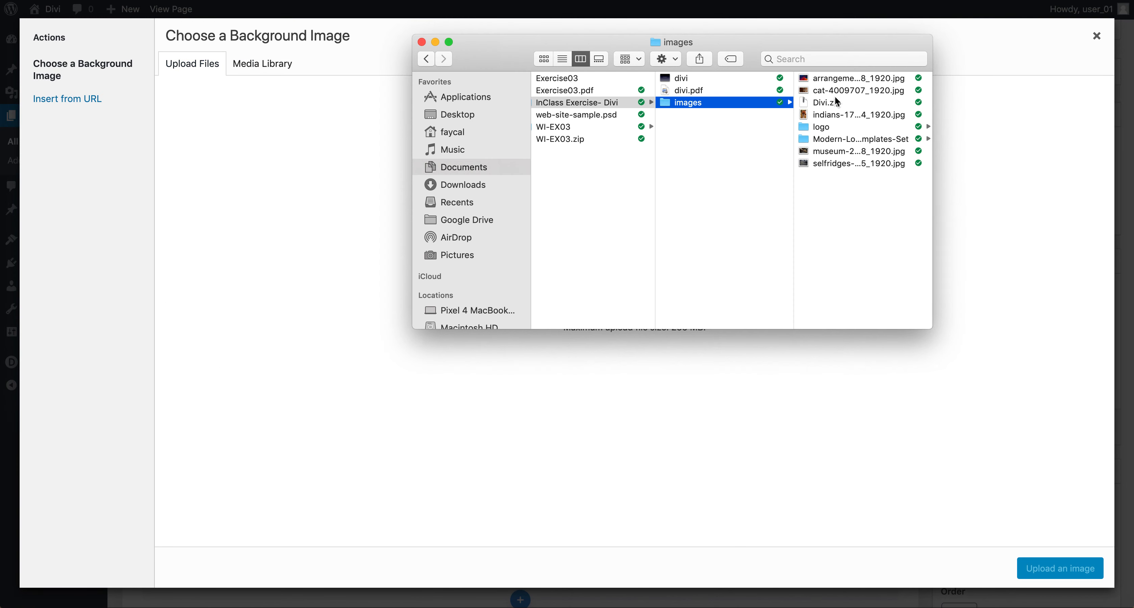
pyautogui.click(854, 76)
pyautogui.press('space')
pyautogui.press('space')
pyautogui.click(714, 92)
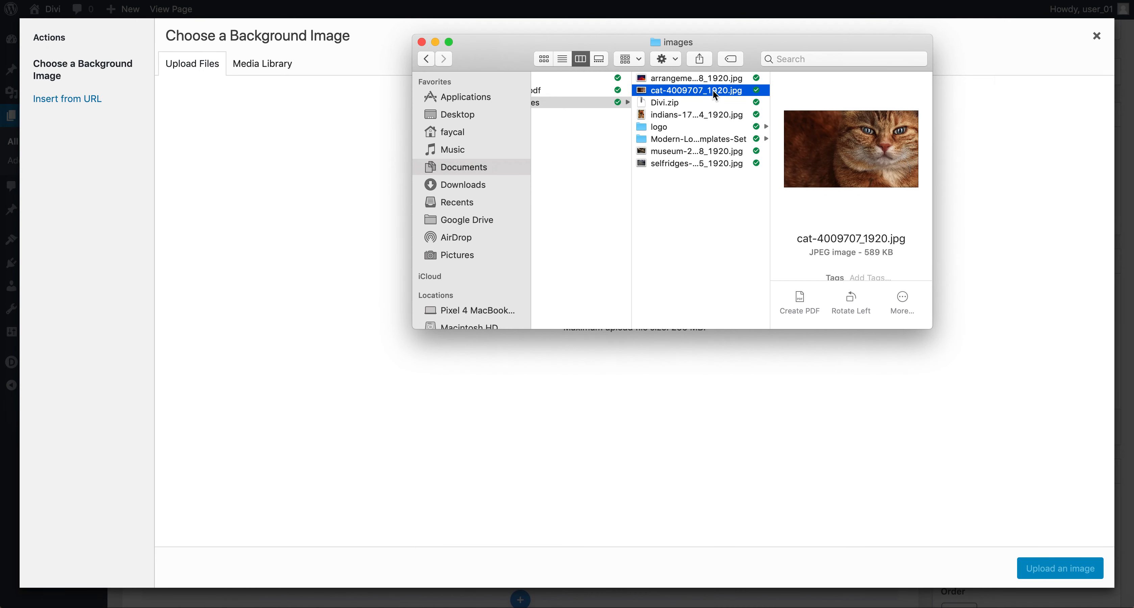
pyautogui.click(701, 151)
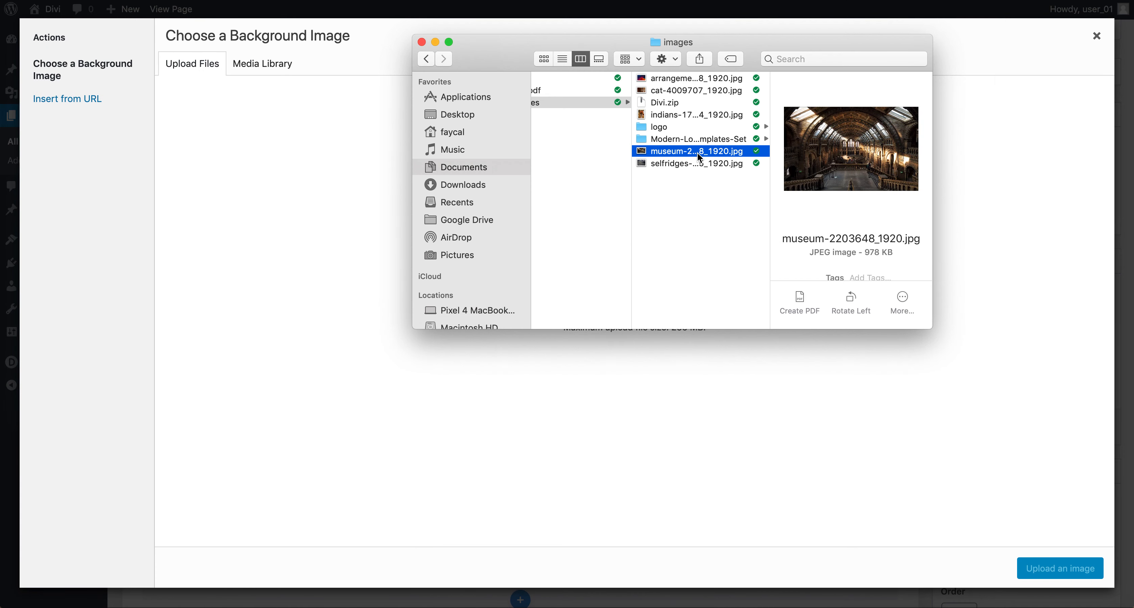
pyautogui.click(700, 164)
pyautogui.press('space')
pyautogui.press('space')
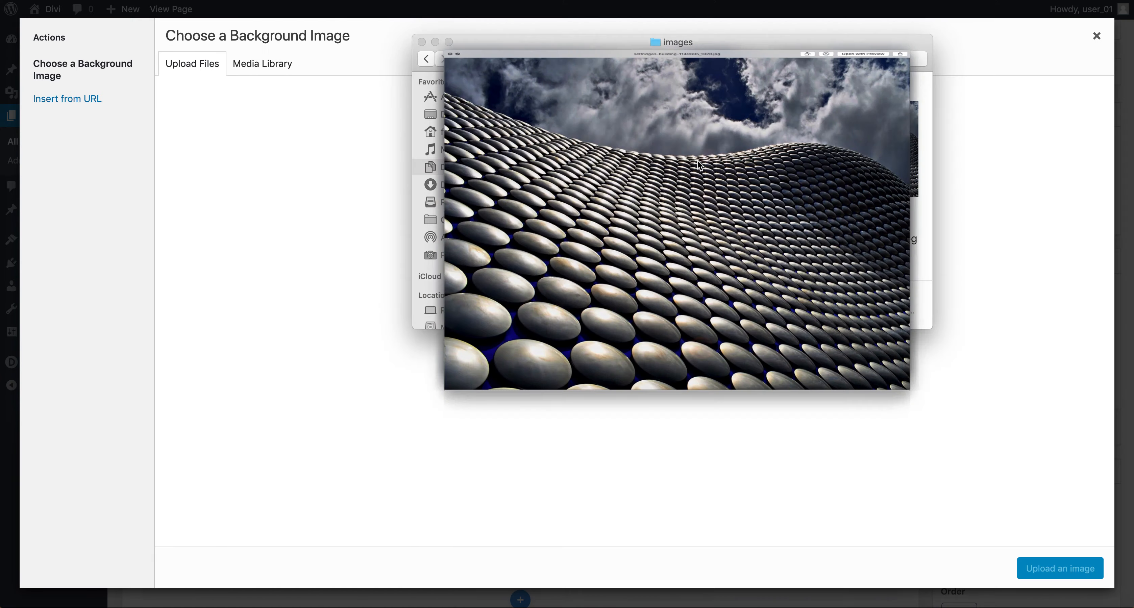
pyautogui.moveTo(678, 80); pyautogui.dragTo(854, 457)
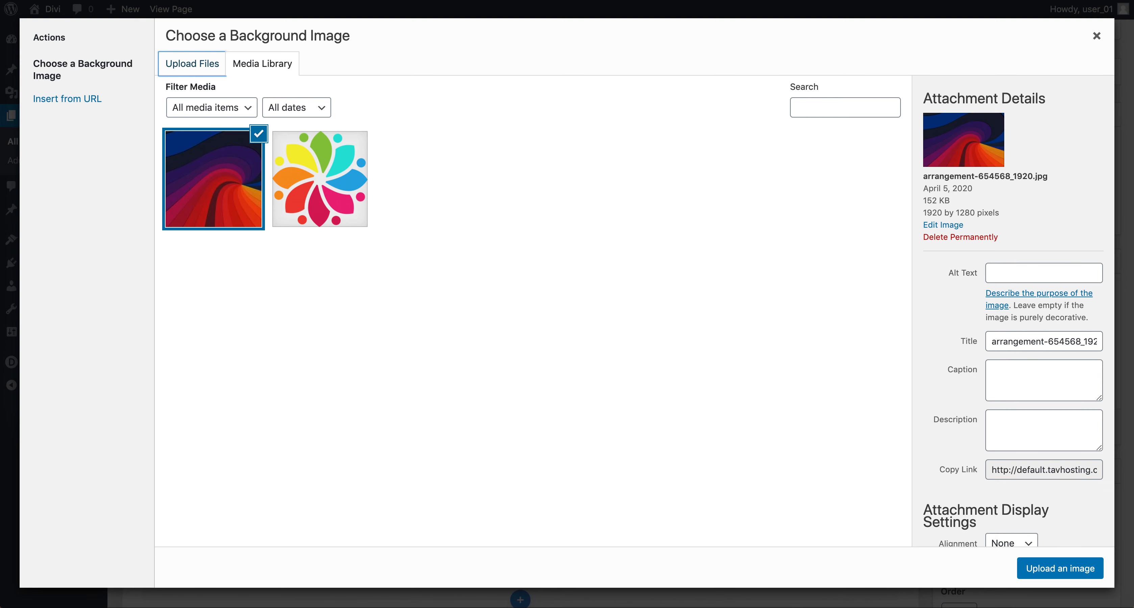
pyautogui.click(1079, 570)
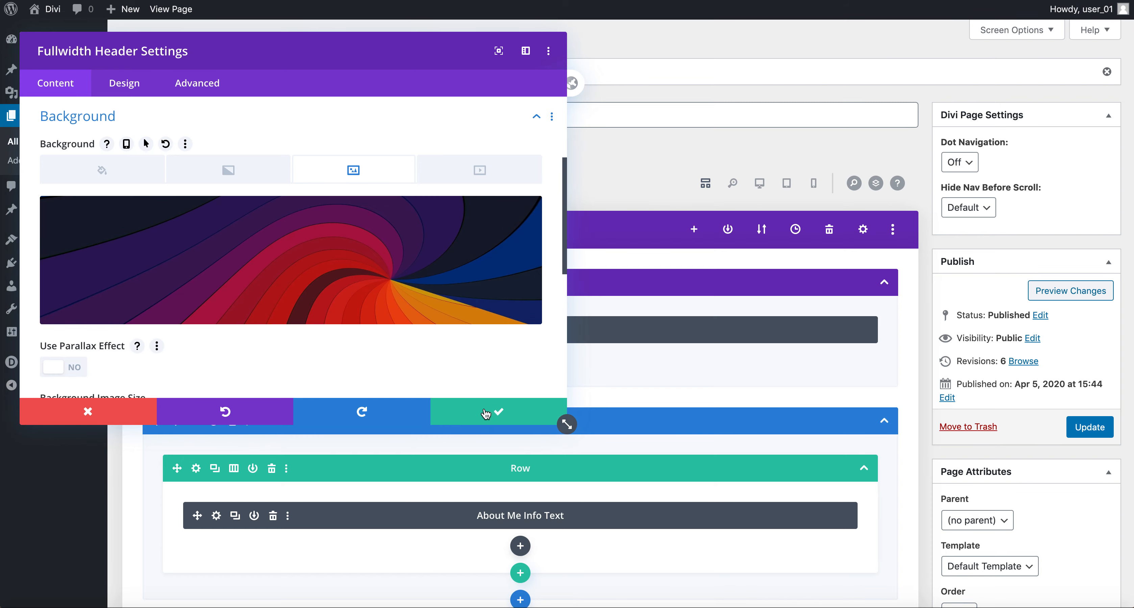
# Step: Turn on CSS parallax for the header background image and save the fullwidth header module
pyautogui.scroll(-3, 314, 314)
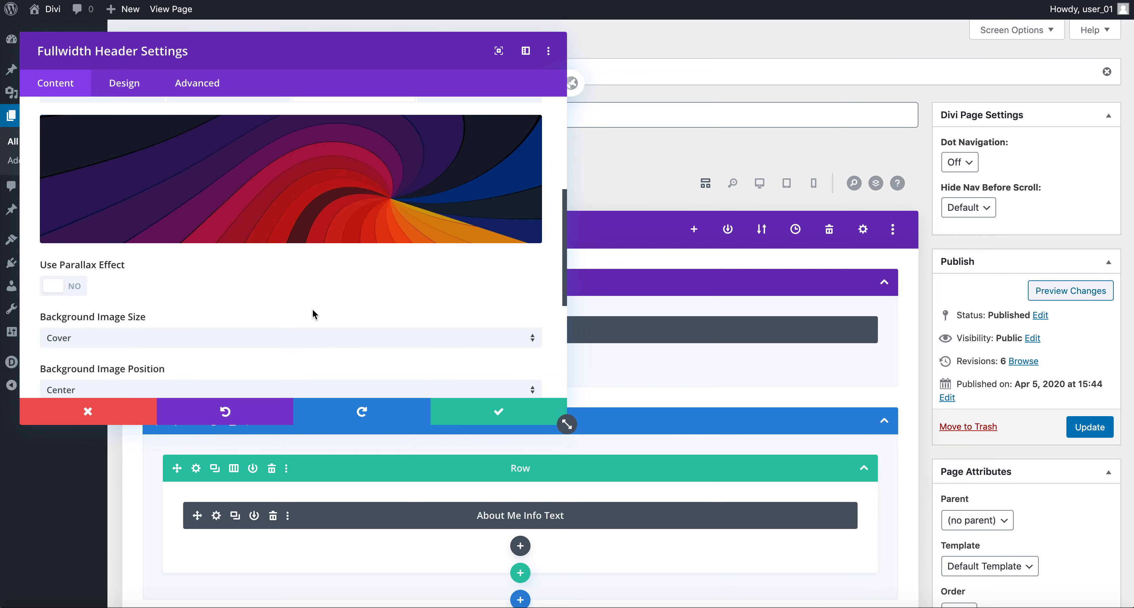
pyautogui.click(70, 289)
pyautogui.scroll(-3, 180, 308)
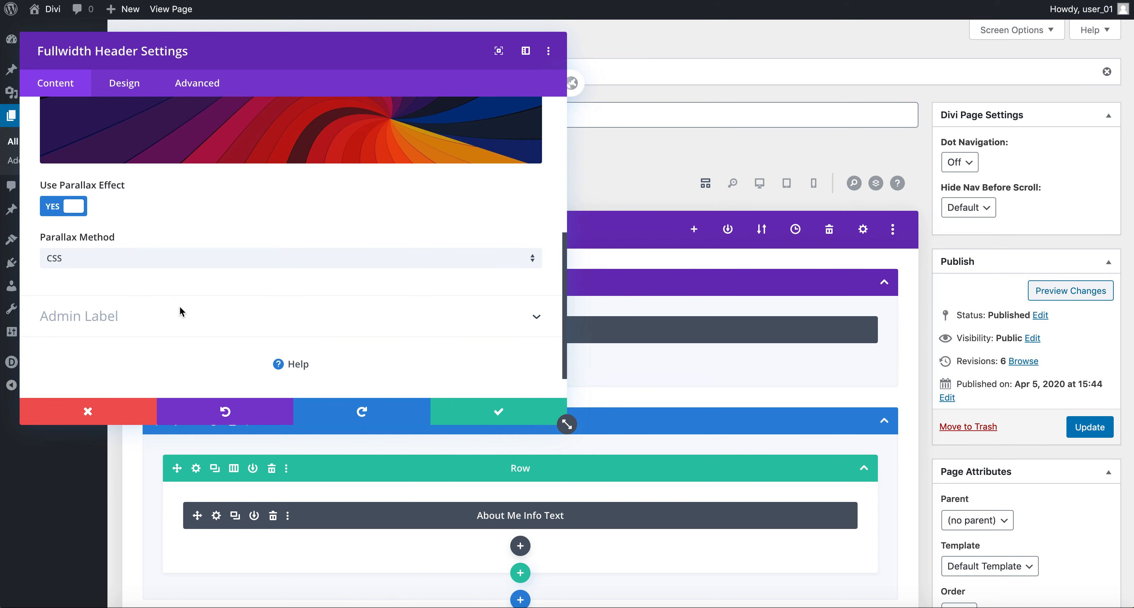
pyautogui.scroll(5, 185, 293)
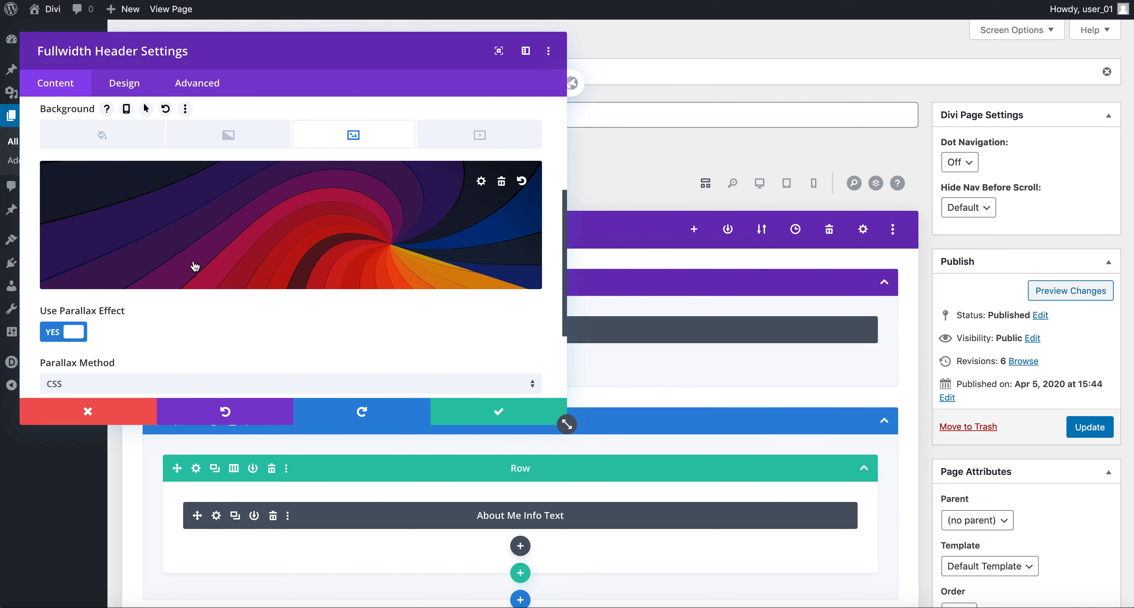
pyautogui.click(501, 415)
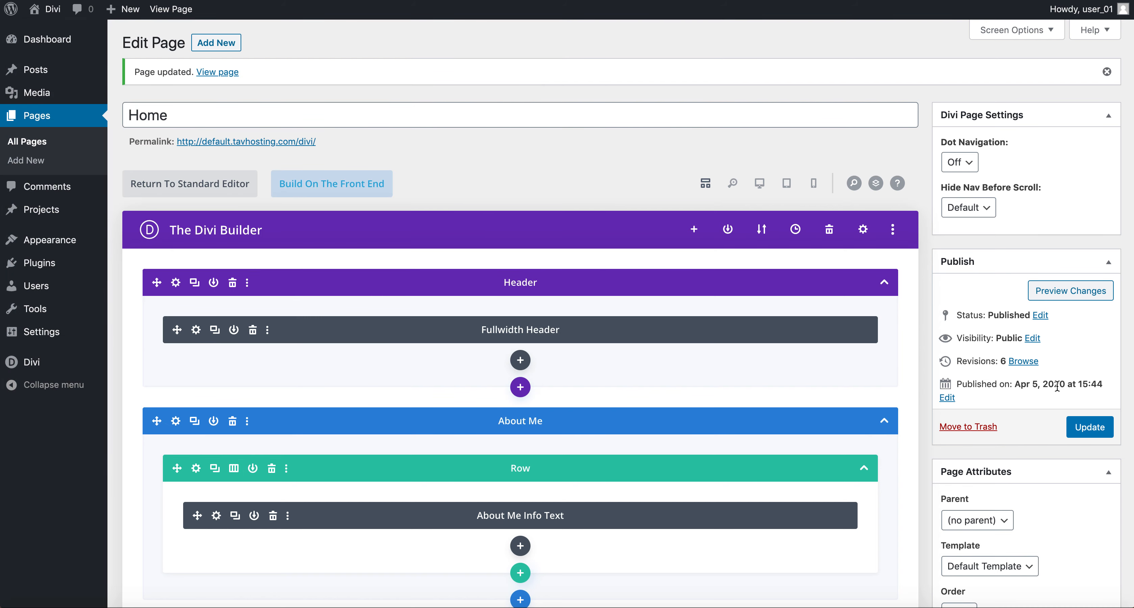
# Step: Preview the Home page's unsaved header changes, then return to the page editor
pyautogui.click(1066, 290)
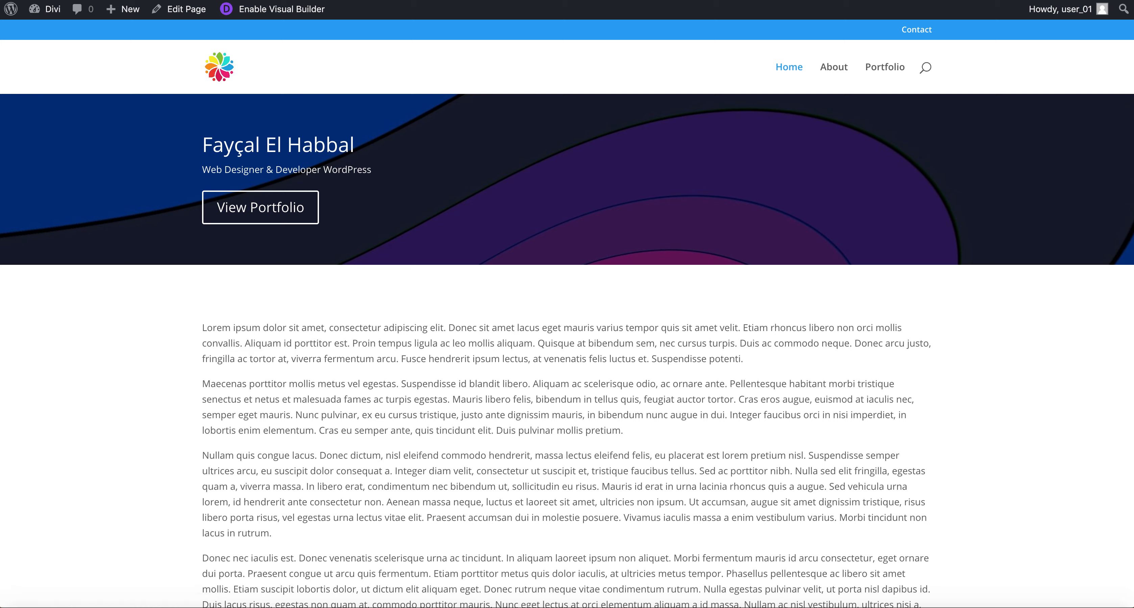
pyautogui.click(211, 0)
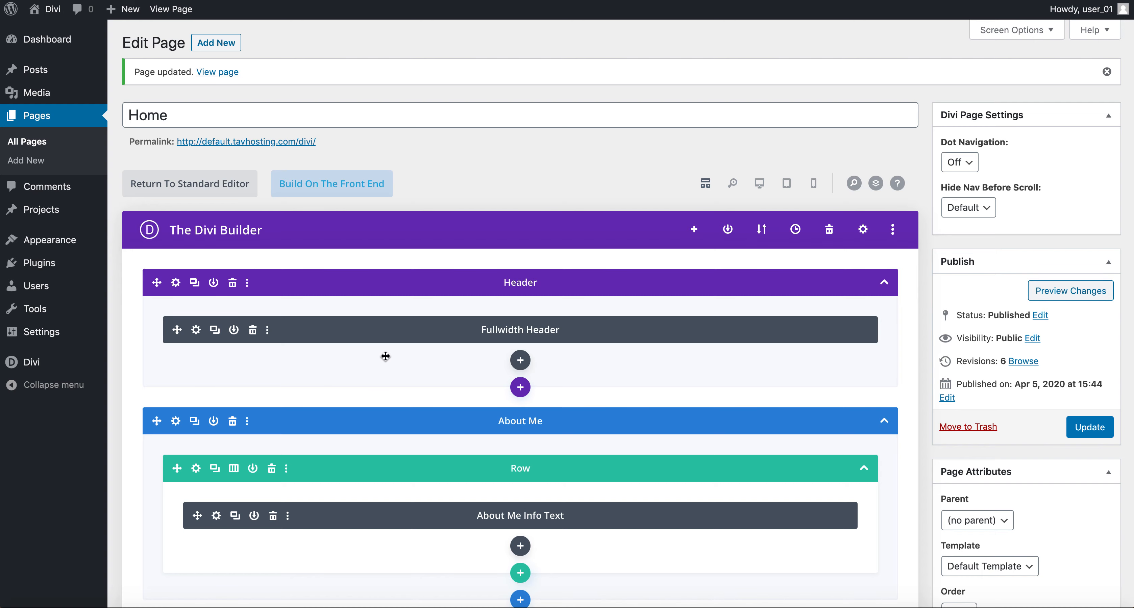
# Step: Centre the fullwidth header's text and logo, make it fullscreen, and save the module
pyautogui.click(198, 333)
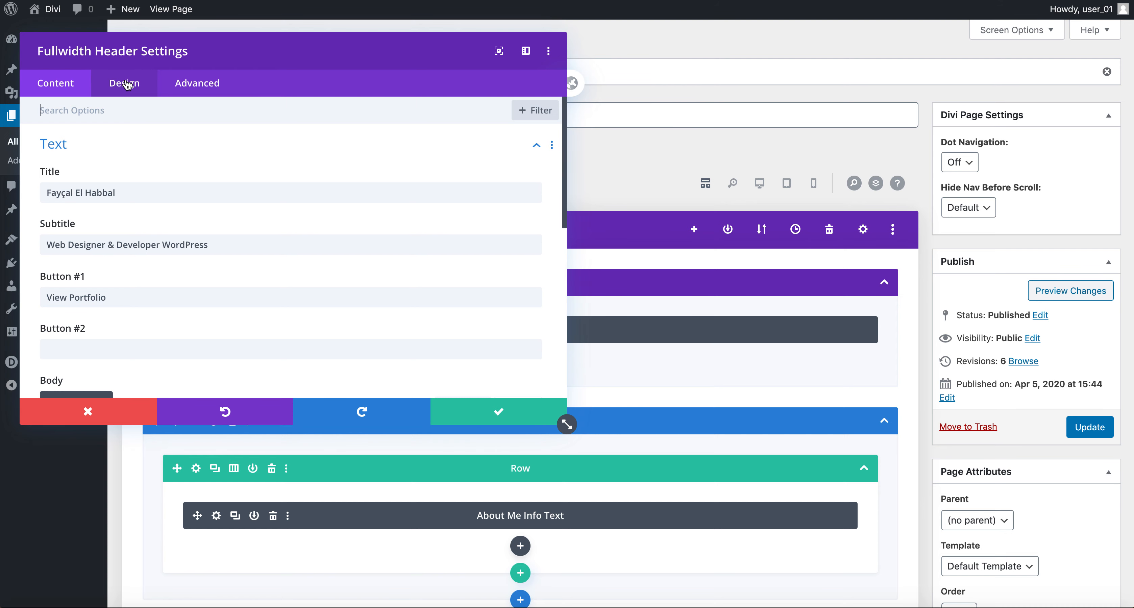
pyautogui.click(124, 83)
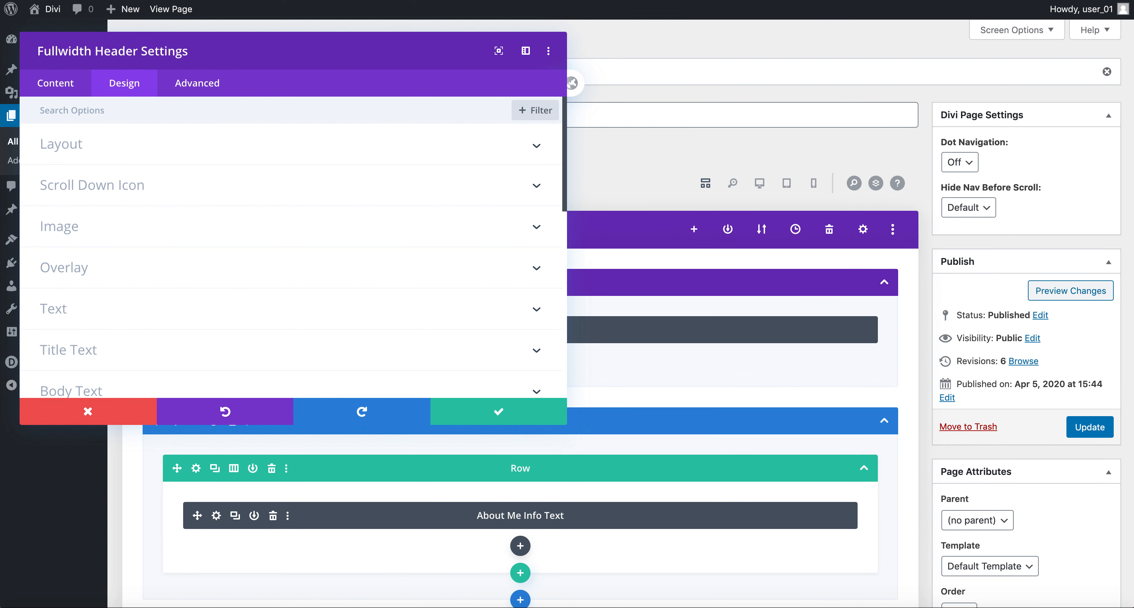
pyautogui.click(155, 158)
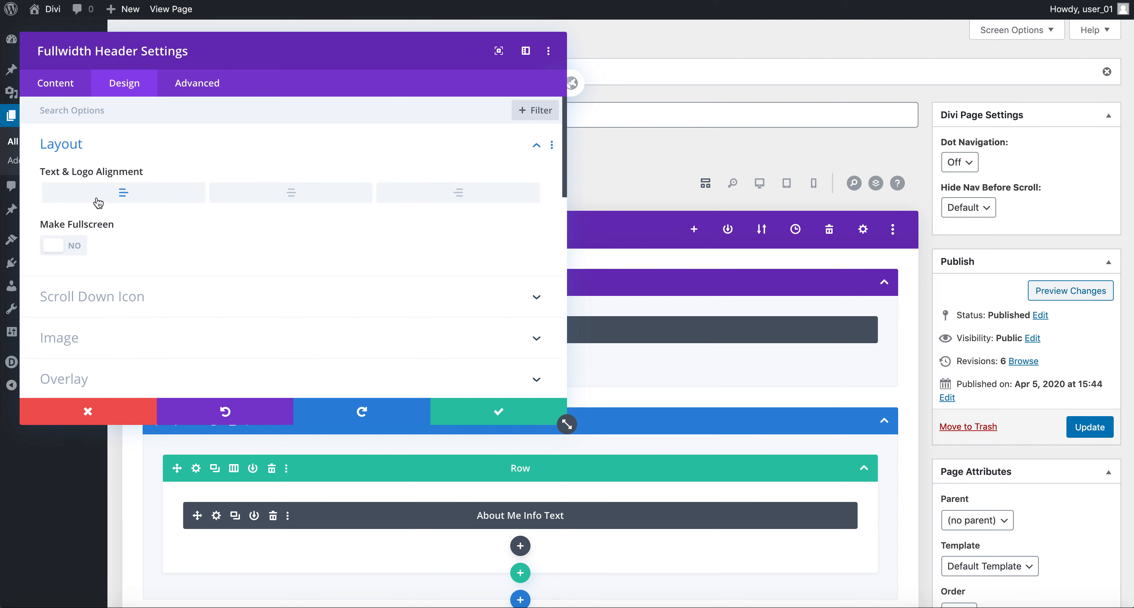
pyautogui.click(293, 196)
pyautogui.click(70, 249)
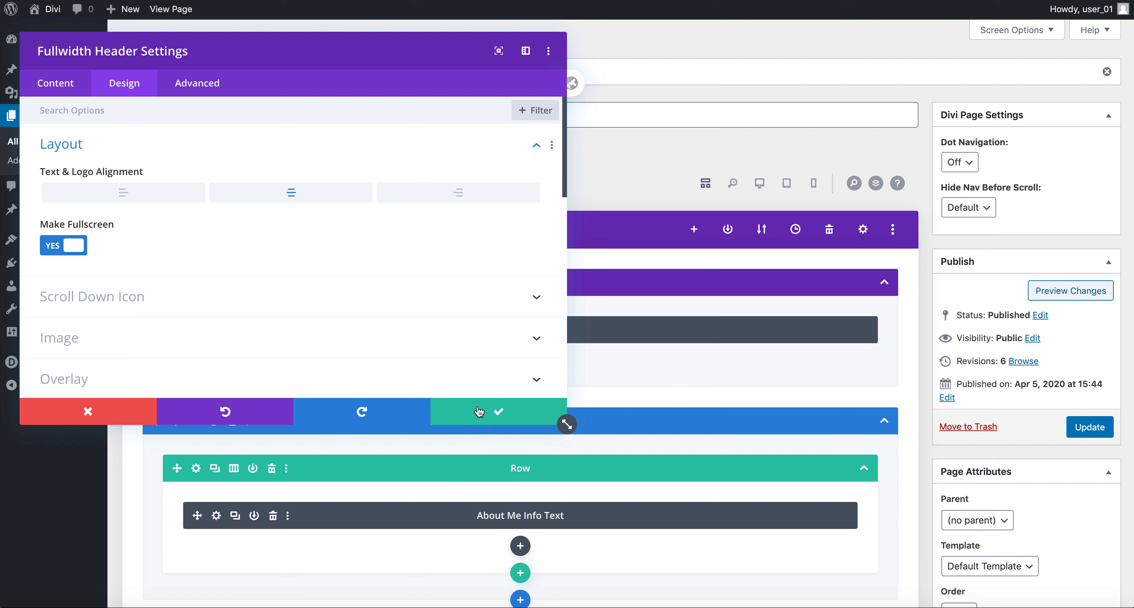
pyautogui.click(479, 411)
# Step: Update the Home page and reload the live homepage in the other tab
pyautogui.click(1089, 427)
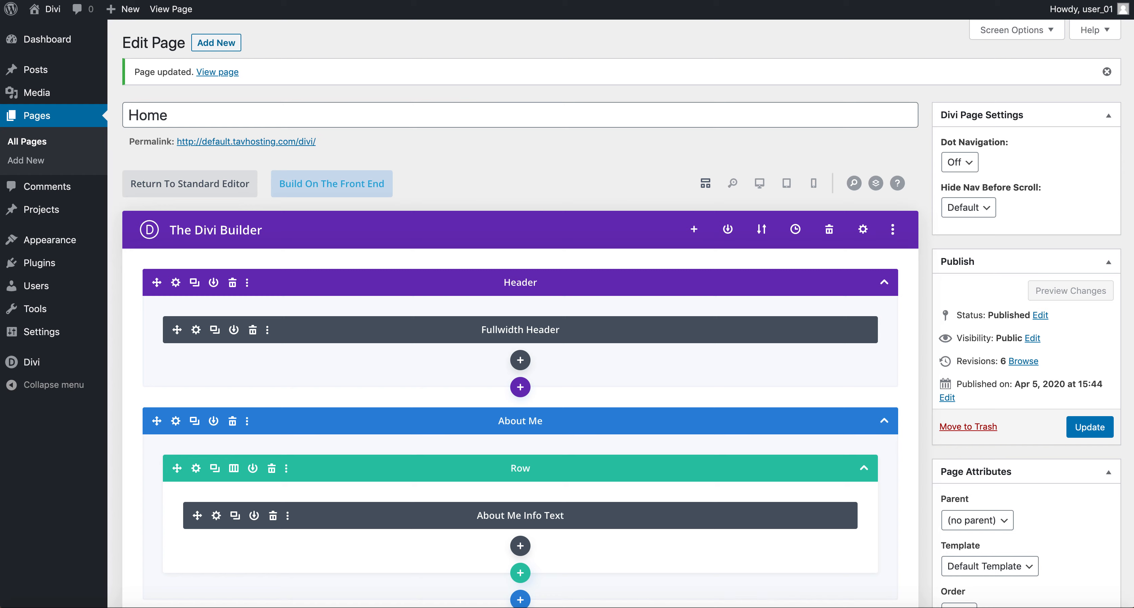
pyautogui.hotkey('ctrl', 'Tab')
pyautogui.press('super+r')
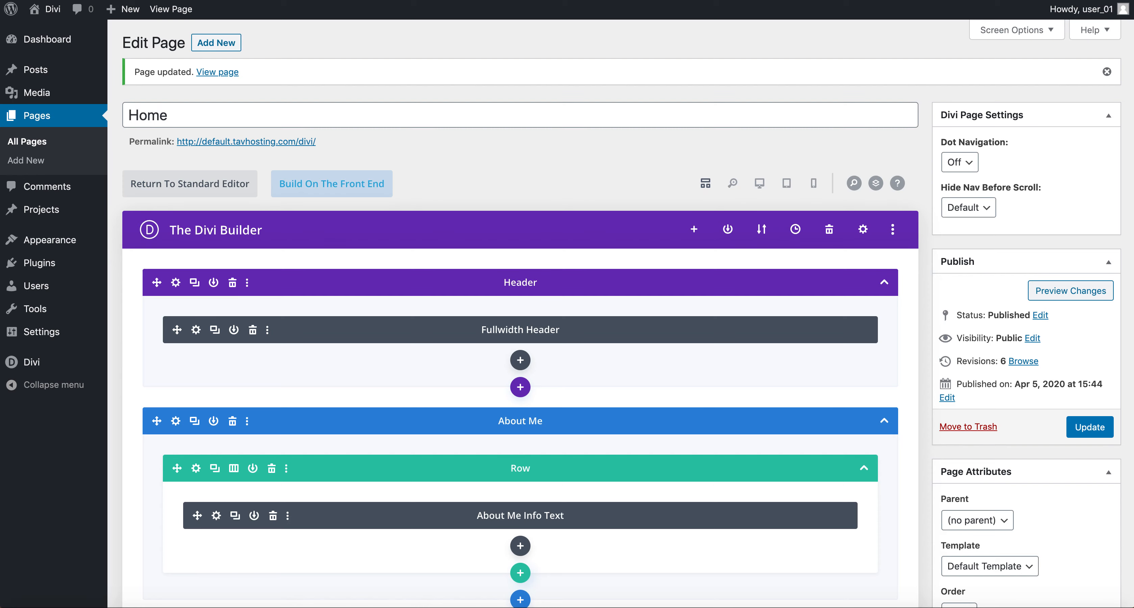
# Step: Update the Home page again, raising its revision count to 7
pyautogui.click(1095, 433)
# Step: Open the Customizer's Header & Navigation options and confirm Header Format uses the Default header style
pyautogui.moveTo(61, 245)
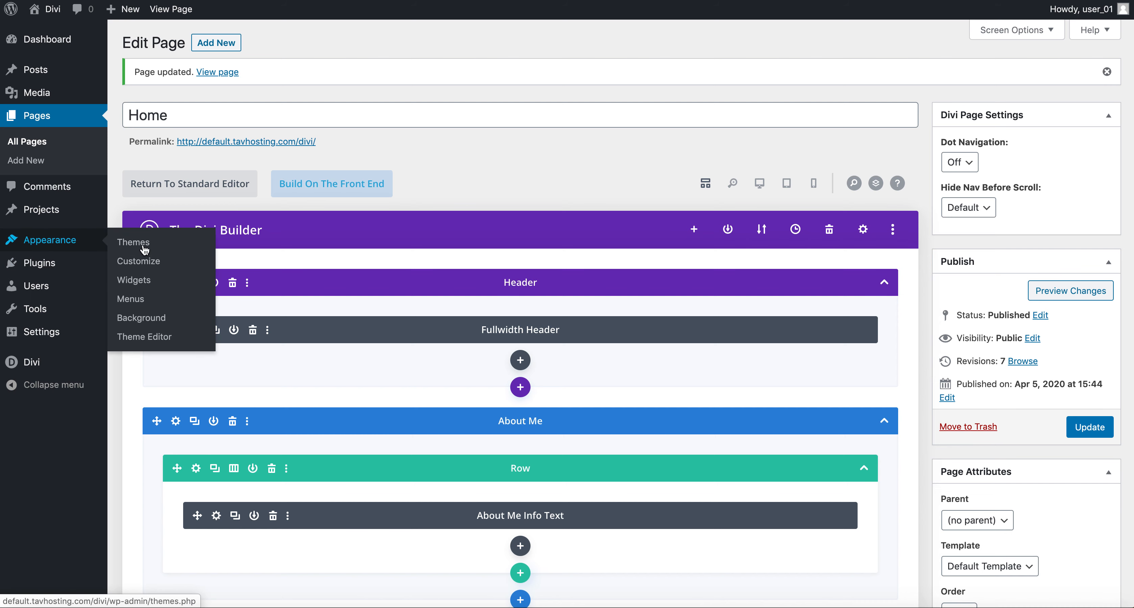
pyautogui.click(138, 261)
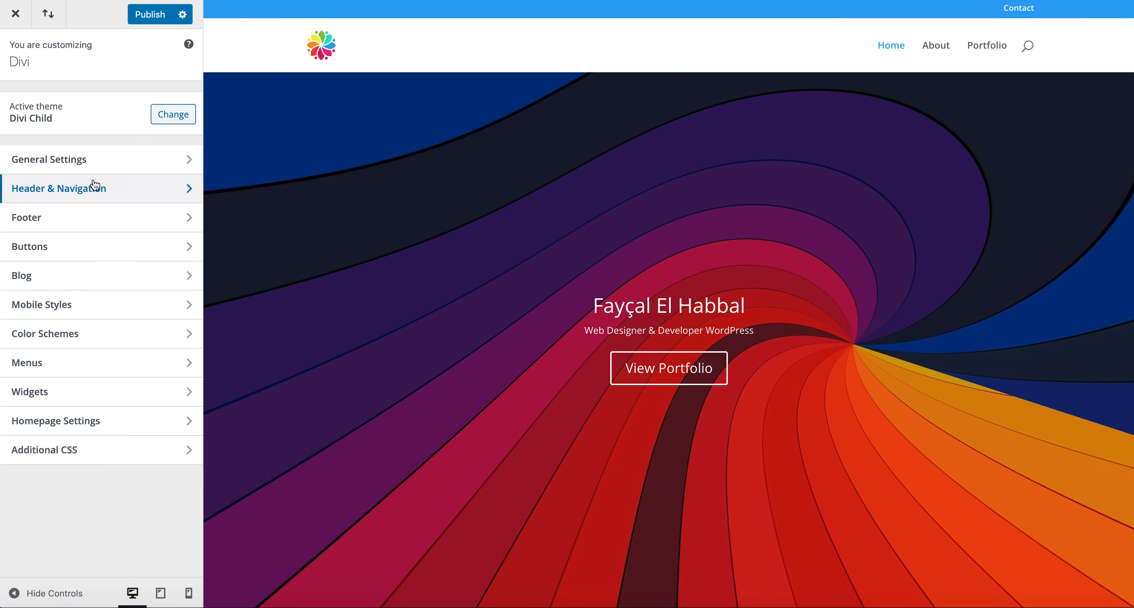
pyautogui.click(109, 194)
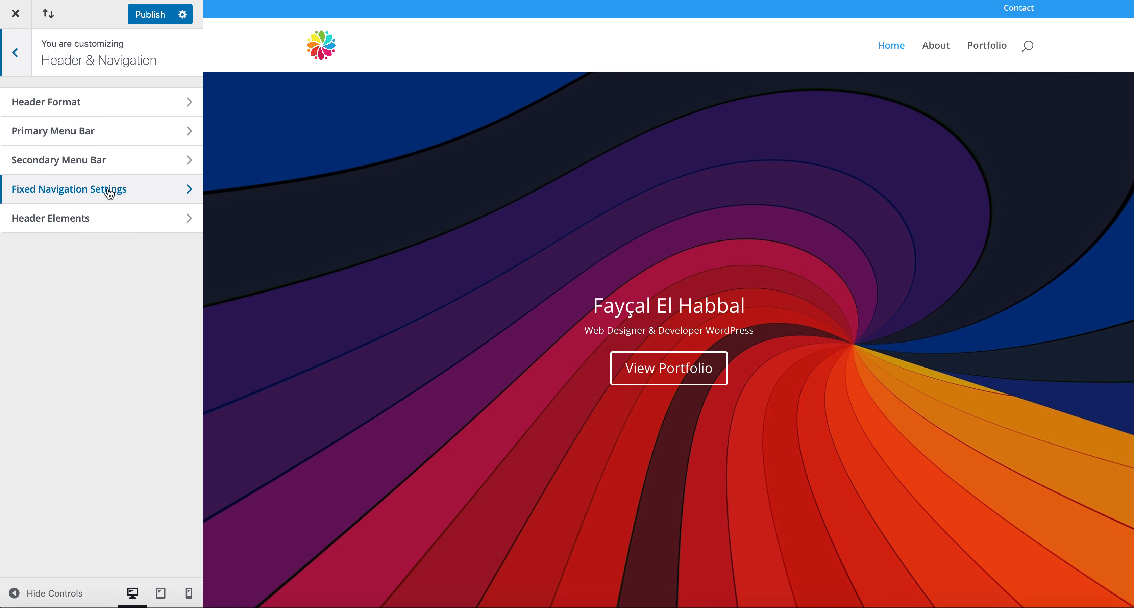
pyautogui.click(91, 106)
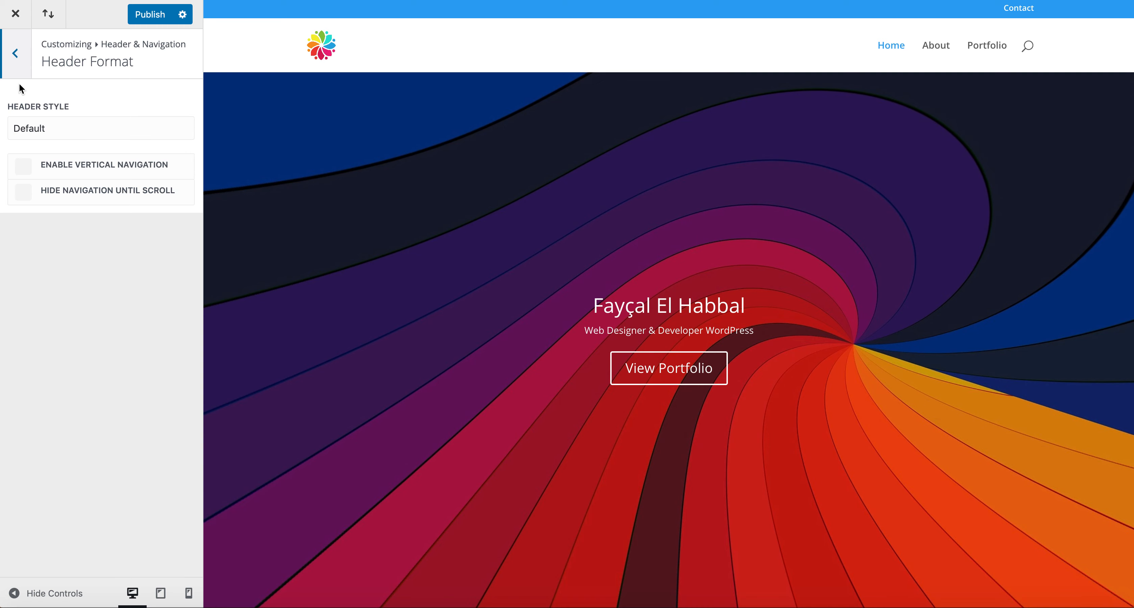
pyautogui.click(15, 71)
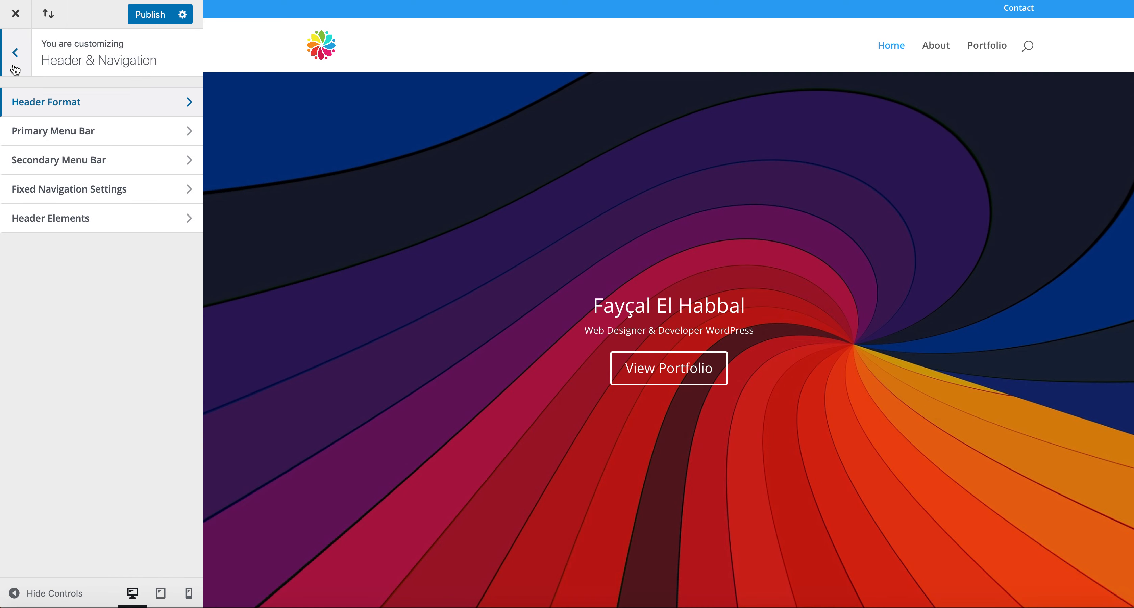
# Step: Drop the primary menu bar background colour's alpha to zero so it is fully transparent
pyautogui.click(35, 132)
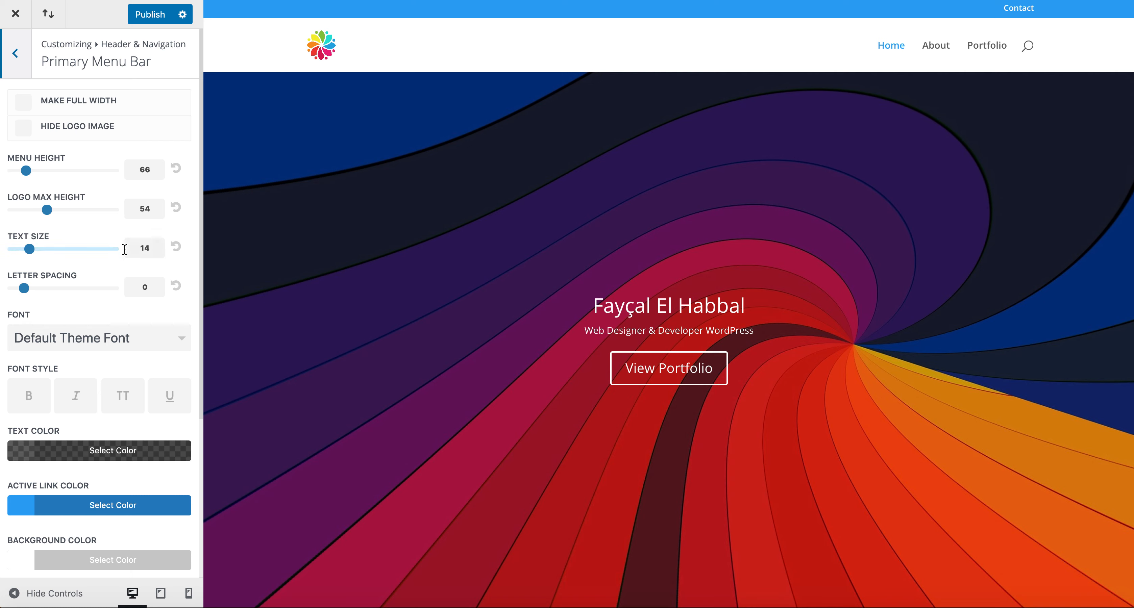
pyautogui.scroll(-3, 111, 317)
pyautogui.scroll(-3, 110, 317)
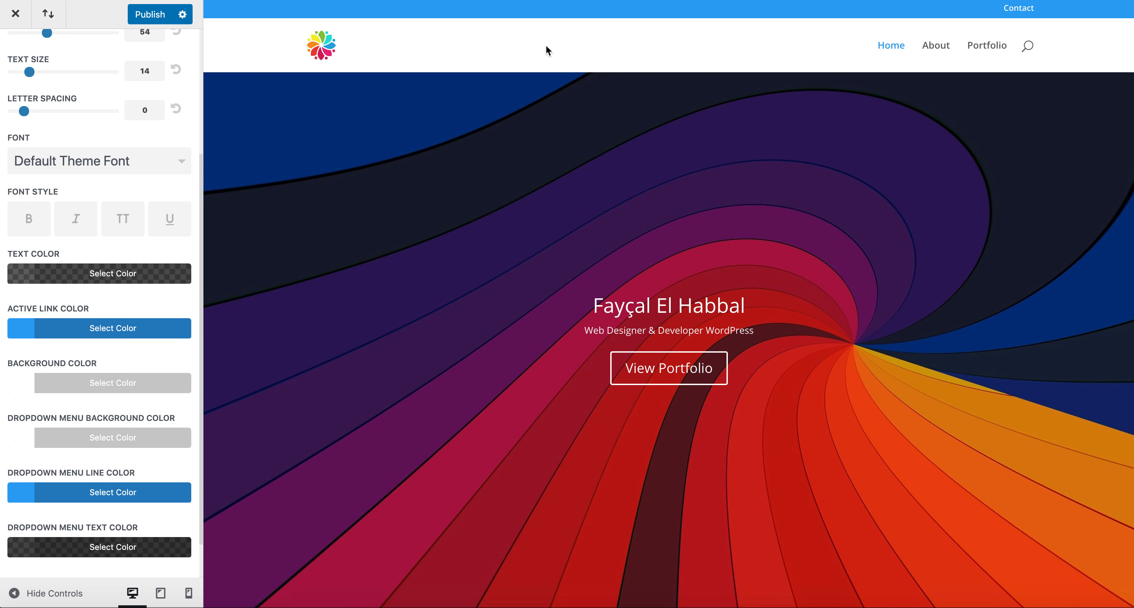
pyautogui.click(20, 387)
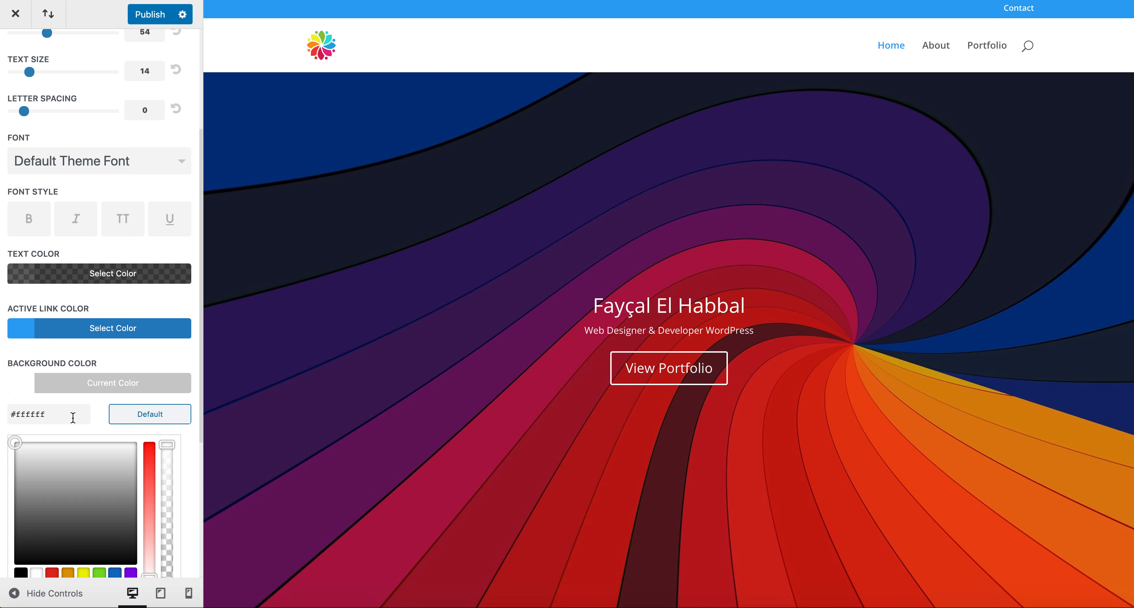
pyautogui.moveTo(170, 445); pyautogui.dragTo(167, 572)
pyautogui.scroll(-3, 171, 508)
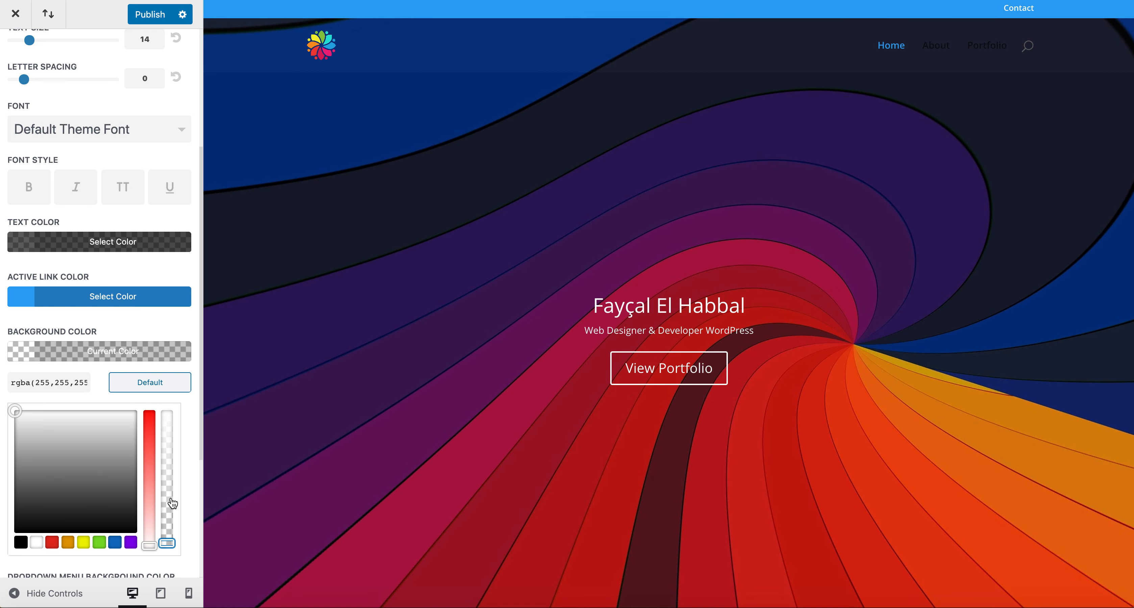
pyautogui.click(169, 488)
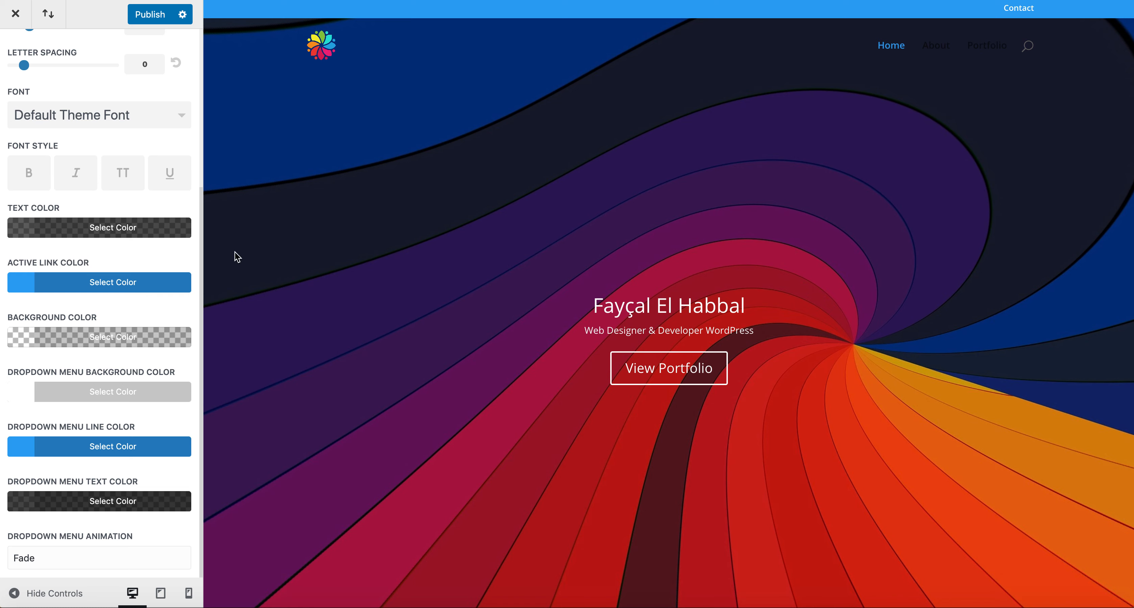
pyautogui.click(22, 289)
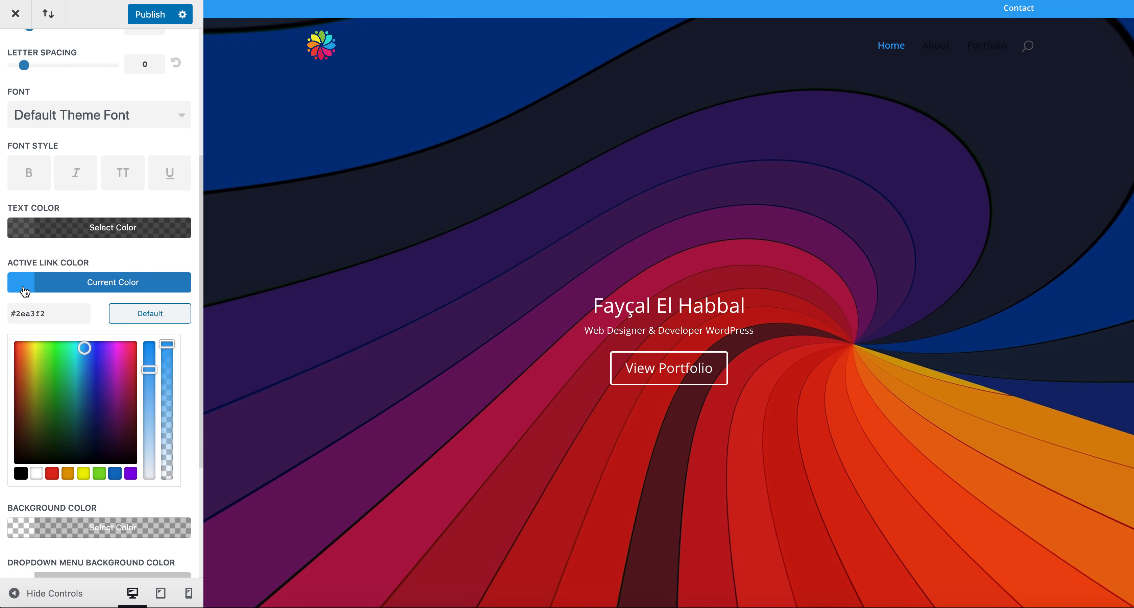
pyautogui.click(17, 357)
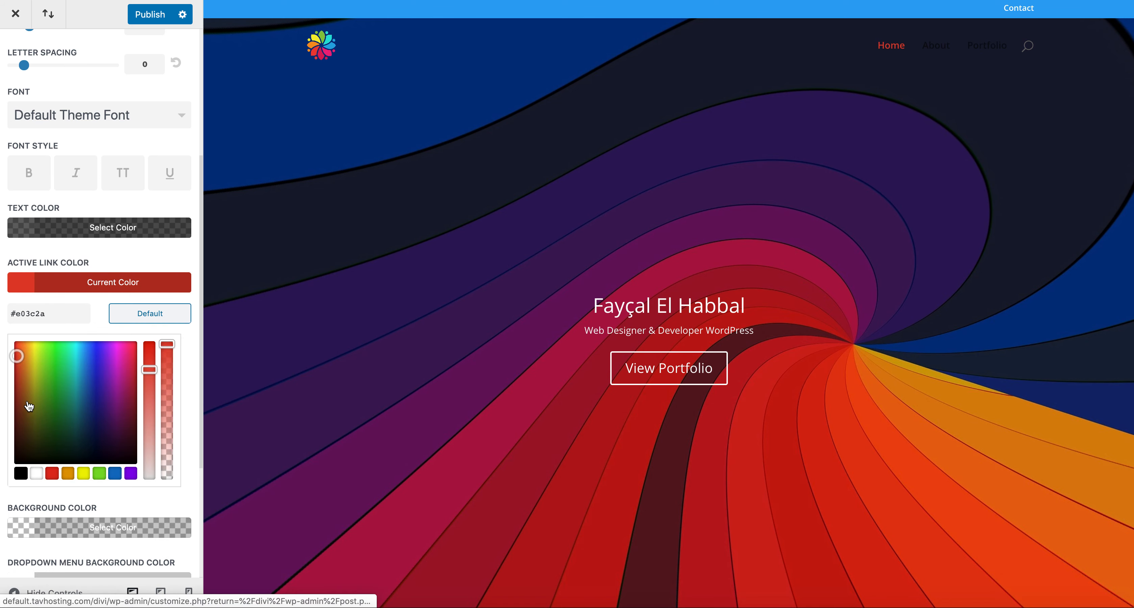
pyautogui.click(84, 474)
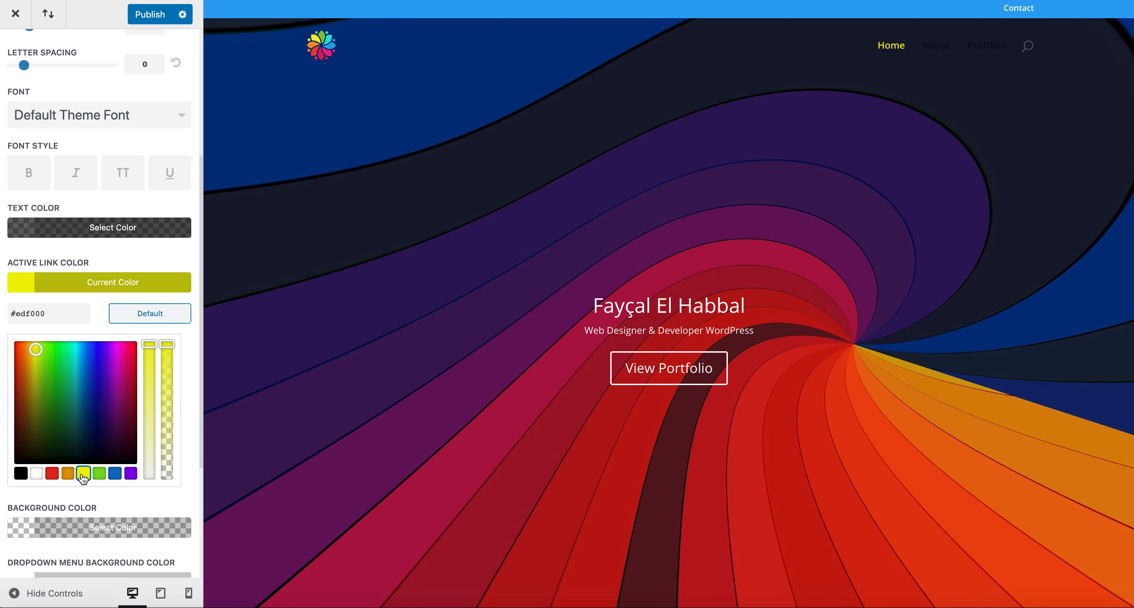
pyautogui.click(85, 258)
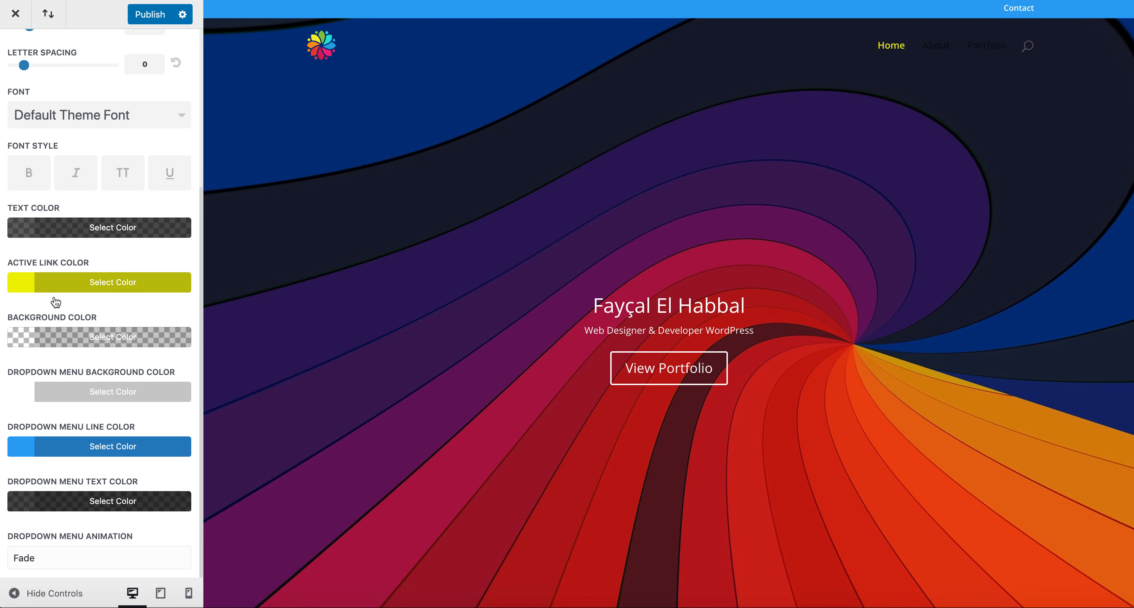
pyautogui.click(25, 231)
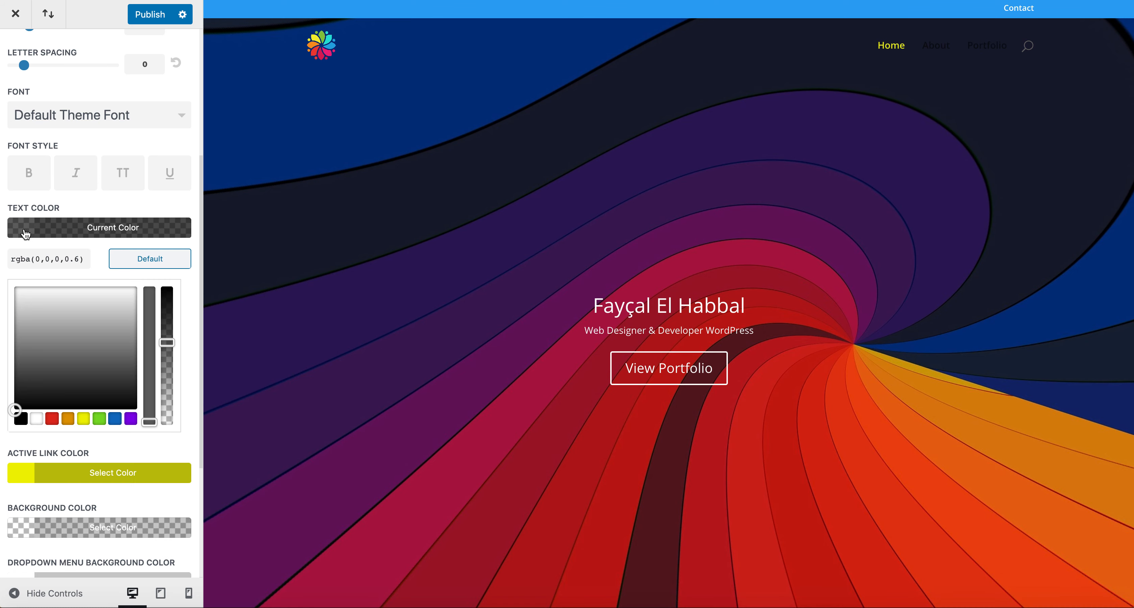
pyautogui.click(37, 421)
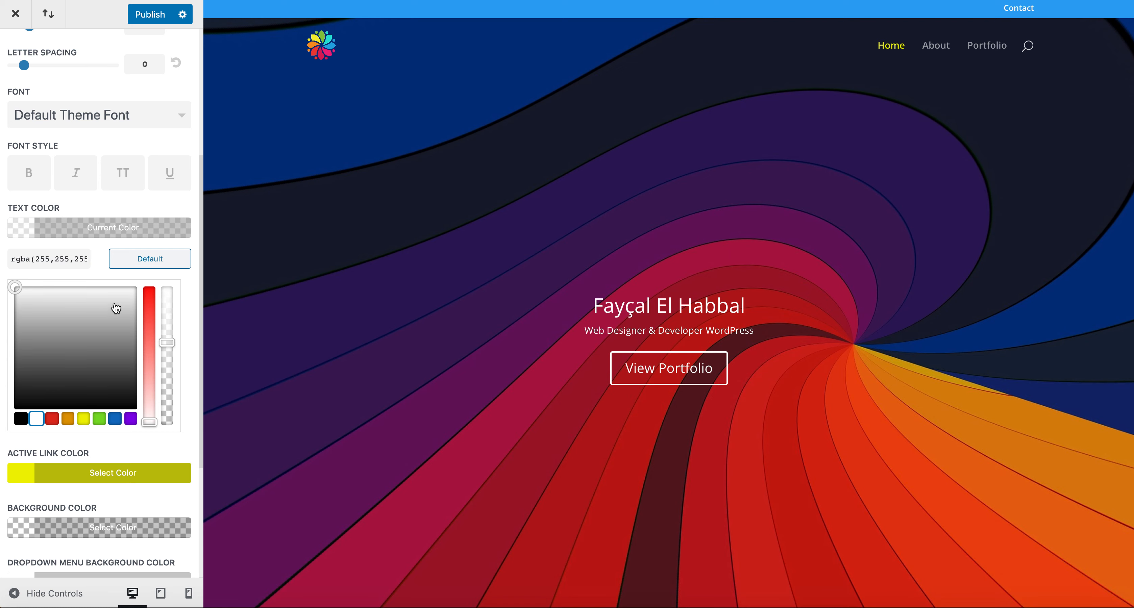
pyautogui.click(16, 238)
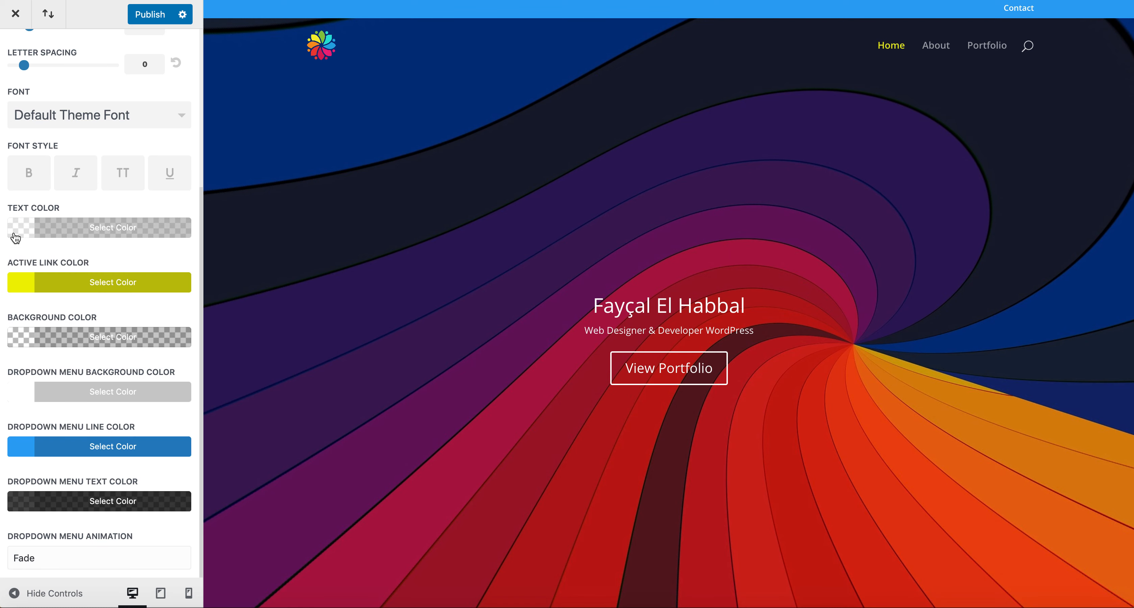
pyautogui.click(26, 289)
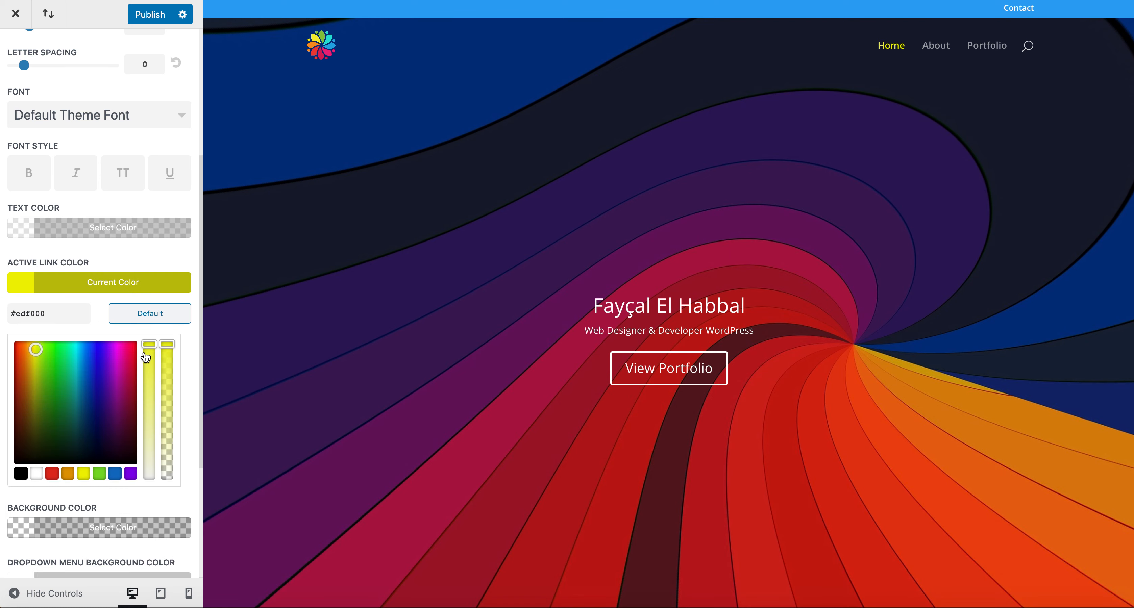
pyautogui.click(132, 342)
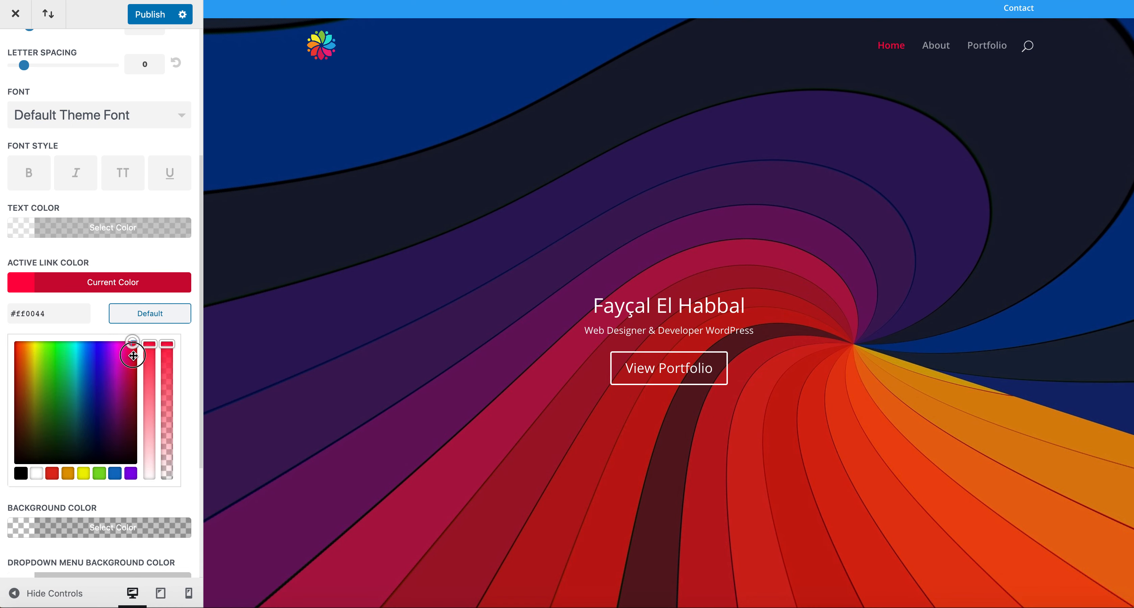
pyautogui.moveTo(132, 356); pyautogui.dragTo(36, 342)
pyautogui.click(36, 474)
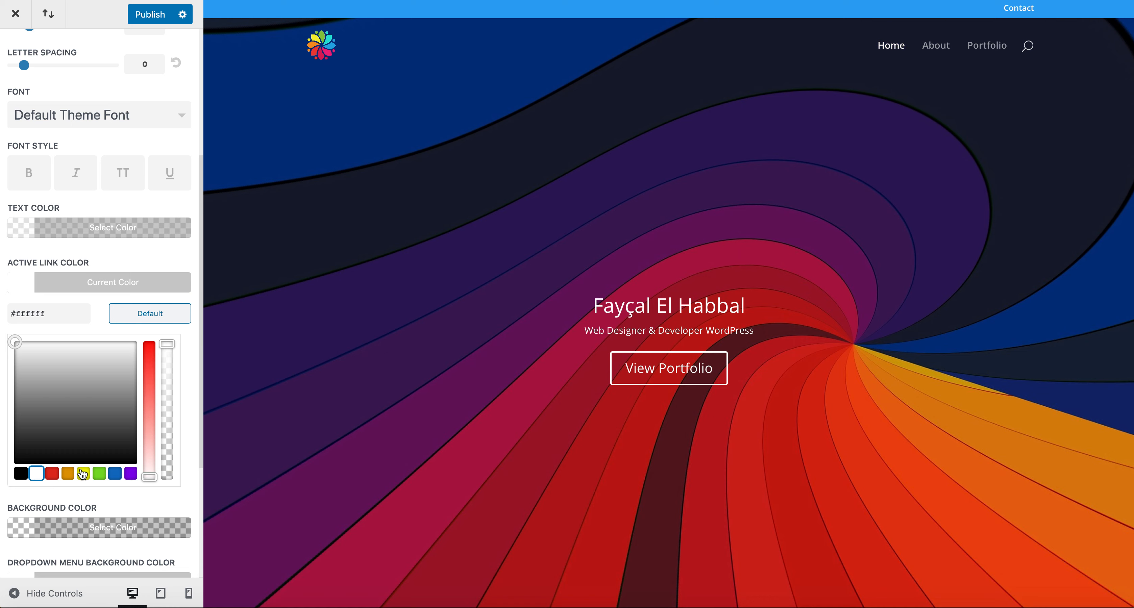
pyautogui.click(68, 474)
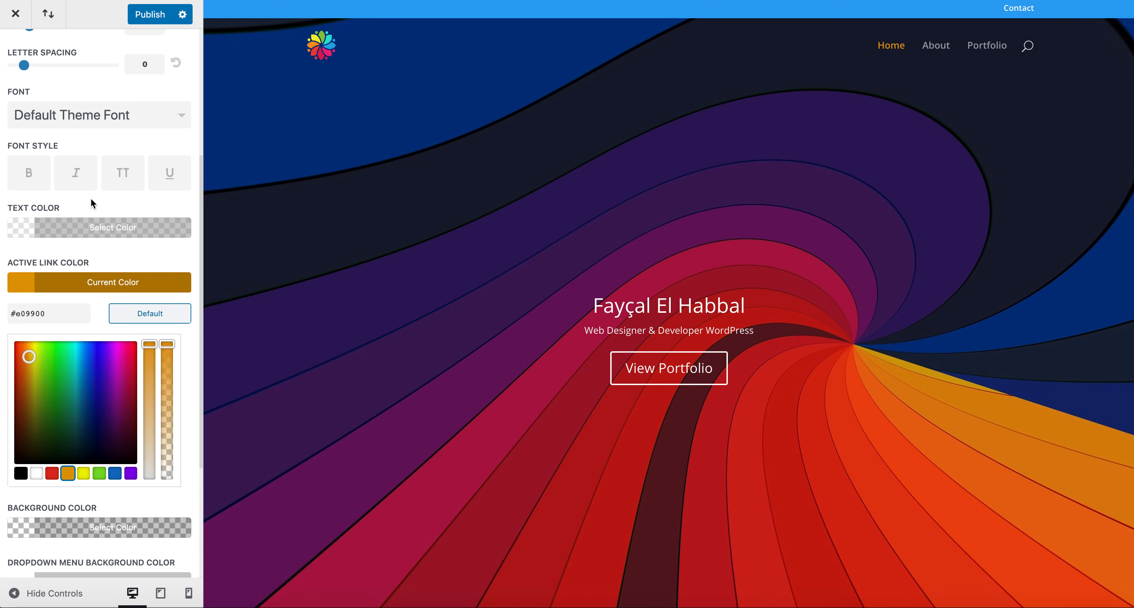
pyautogui.click(105, 206)
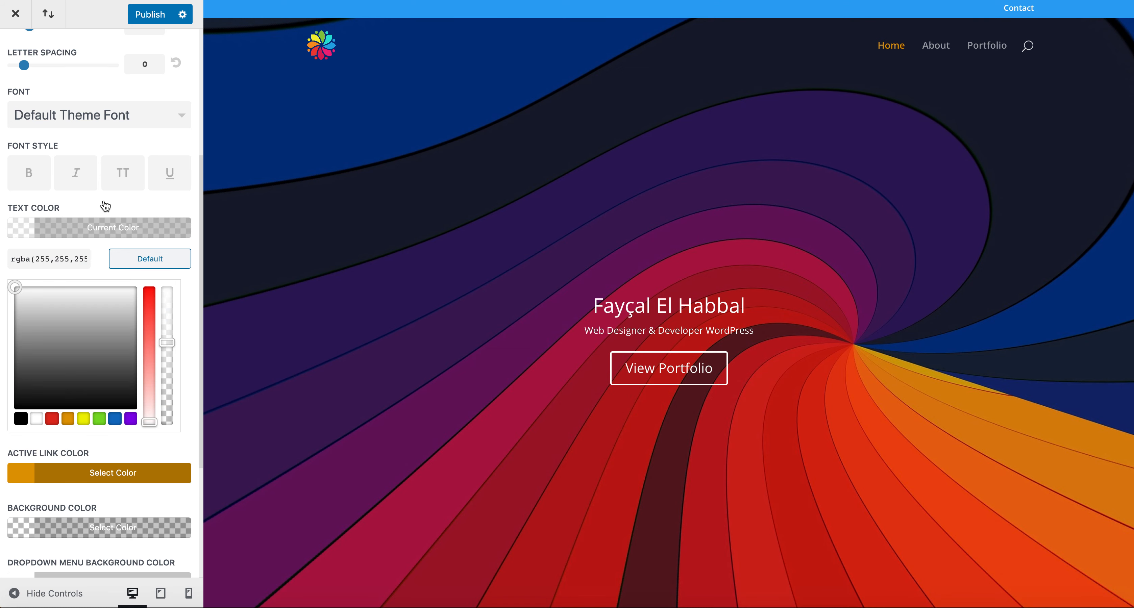
pyautogui.click(26, 228)
pyautogui.click(26, 228)
pyautogui.moveTo(168, 344); pyautogui.dragTo(167, 290)
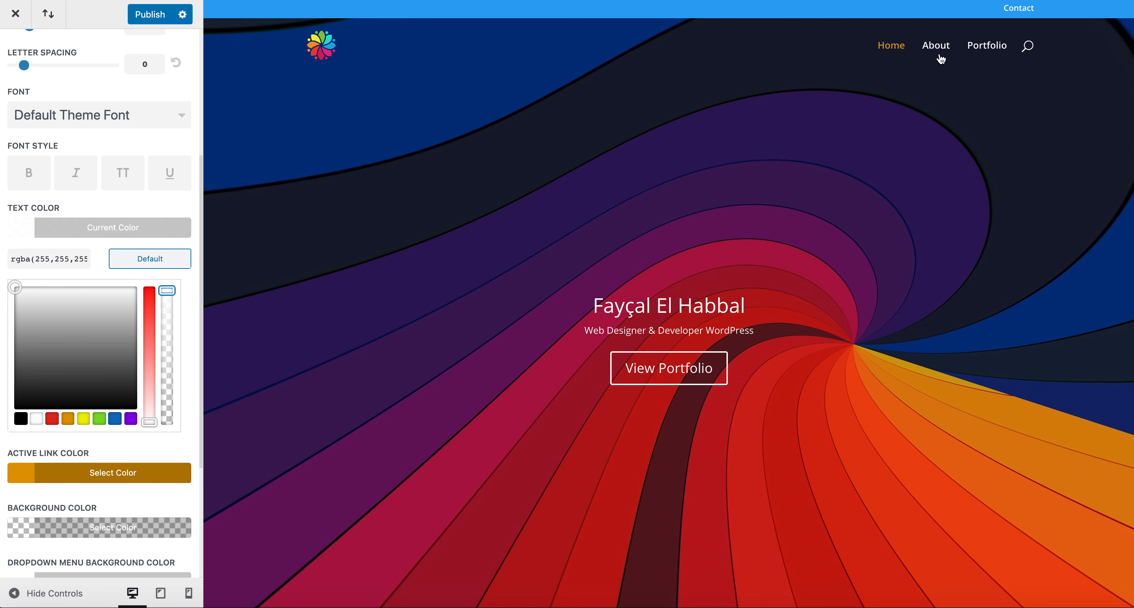
pyautogui.click(168, 262)
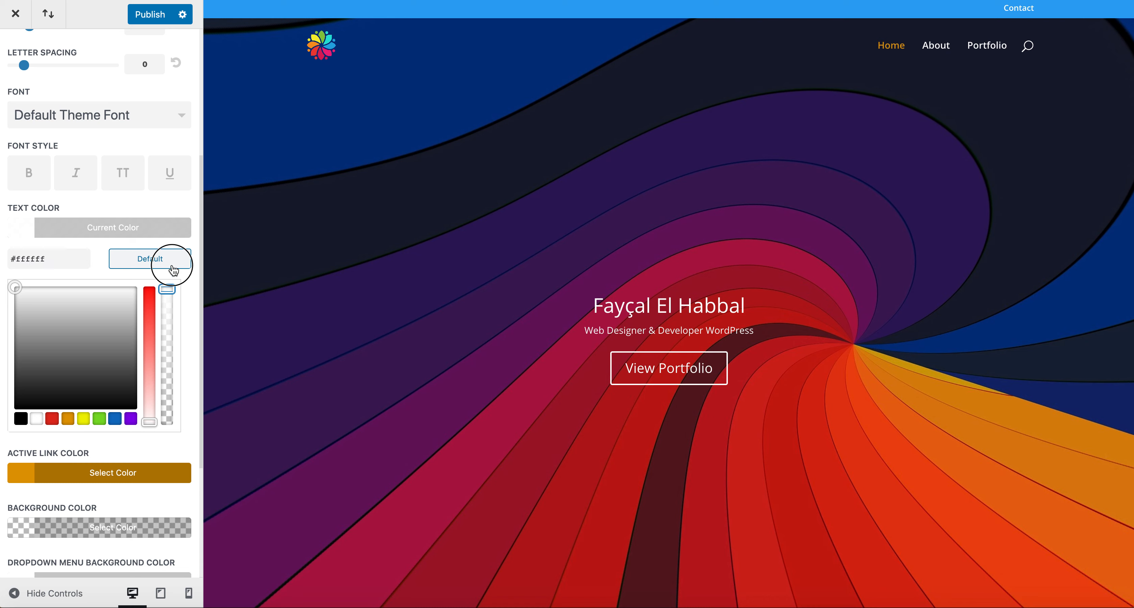
pyautogui.click(34, 475)
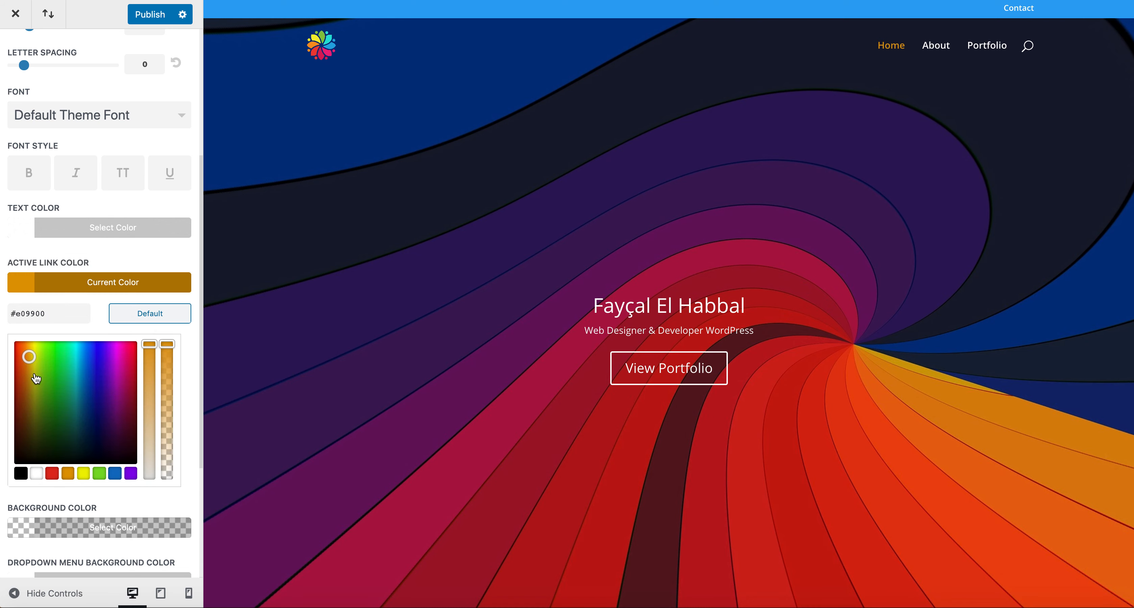
pyautogui.click(29, 350)
pyautogui.moveTo(30, 350); pyautogui.dragTo(30, 335)
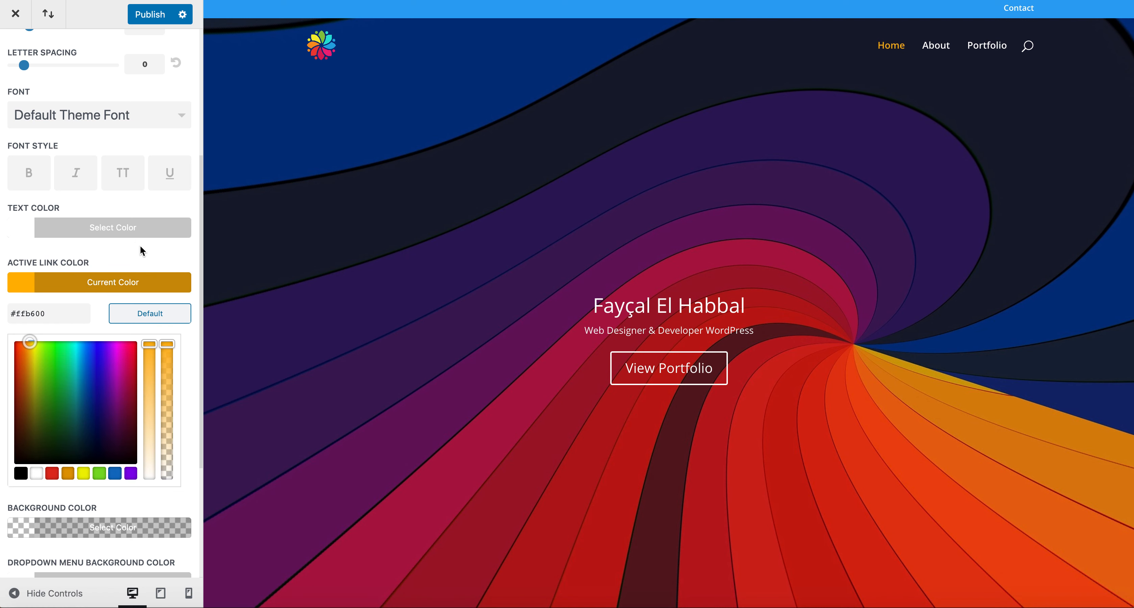
pyautogui.click(26, 283)
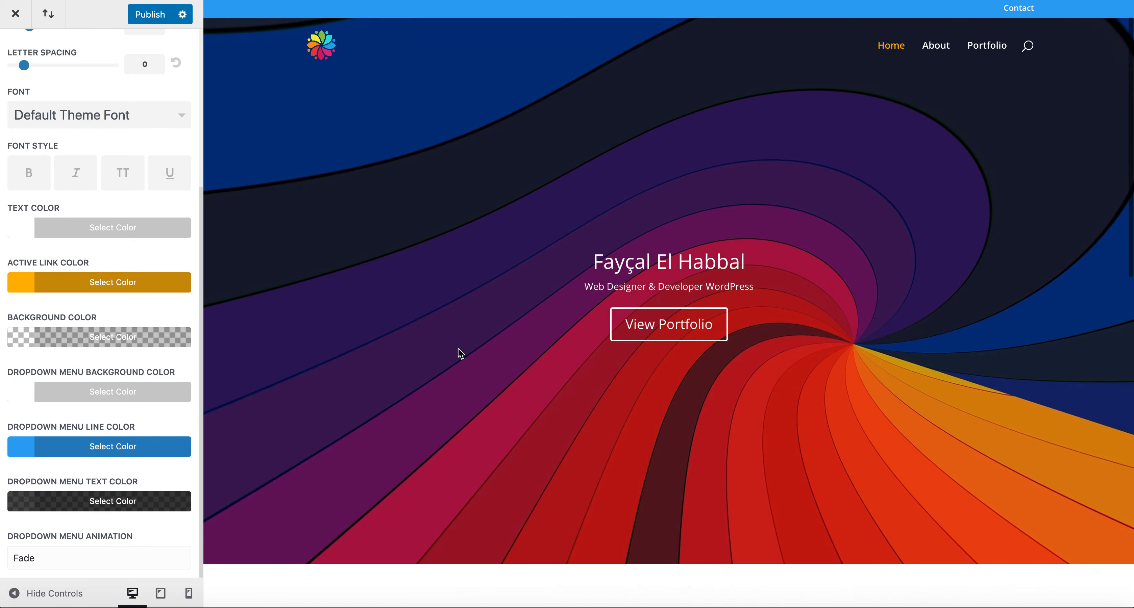
pyautogui.scroll(-10, 459, 350)
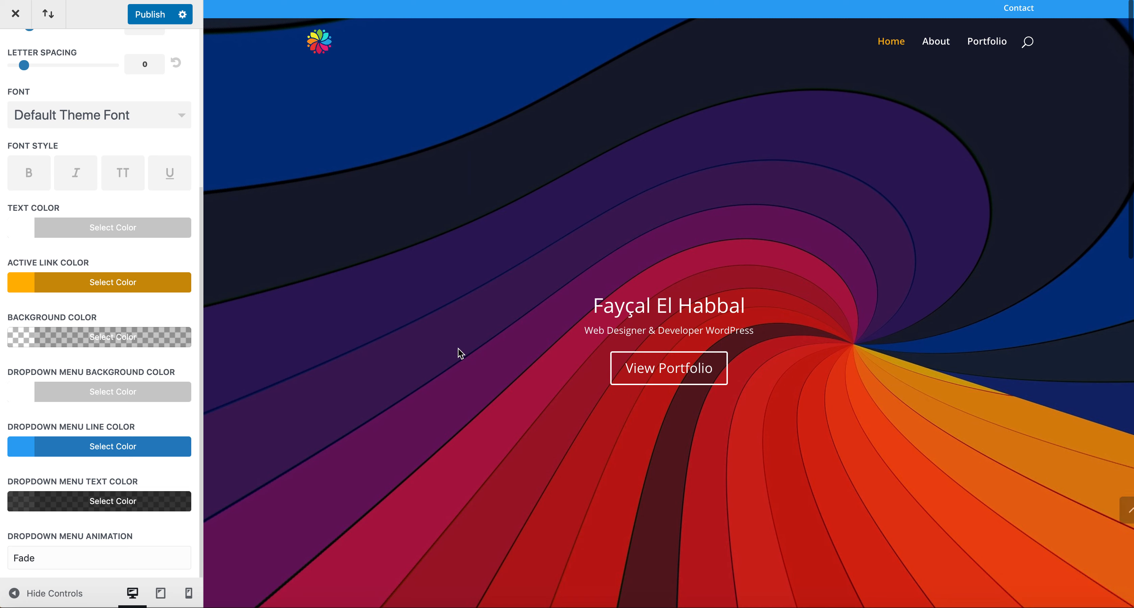
pyautogui.scroll(5, 86, 214)
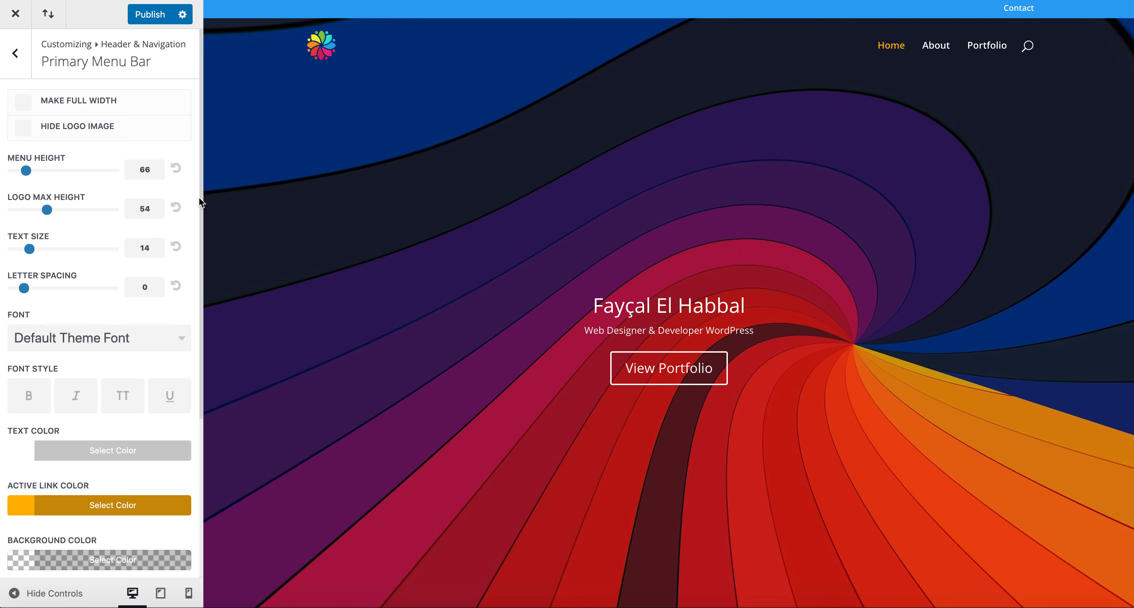
# Step: Set the primary menu height to 99, logo max height to 70, and menu text size to 16
pyautogui.click(26, 173)
pyautogui.moveTo(26, 173); pyautogui.dragTo(39, 173)
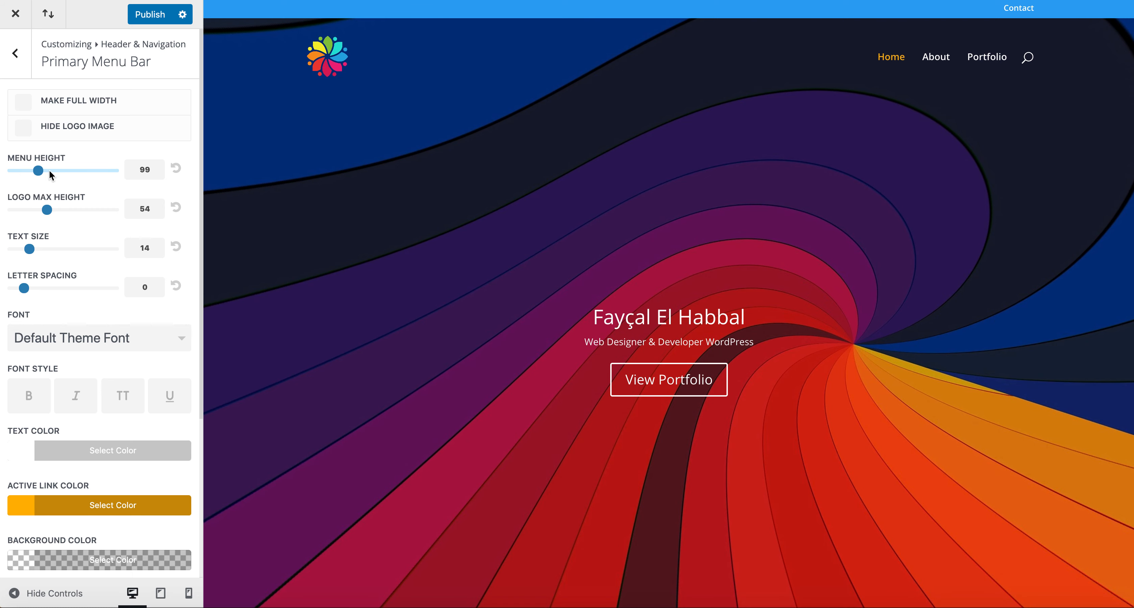
pyautogui.moveTo(51, 215); pyautogui.dragTo(72, 212)
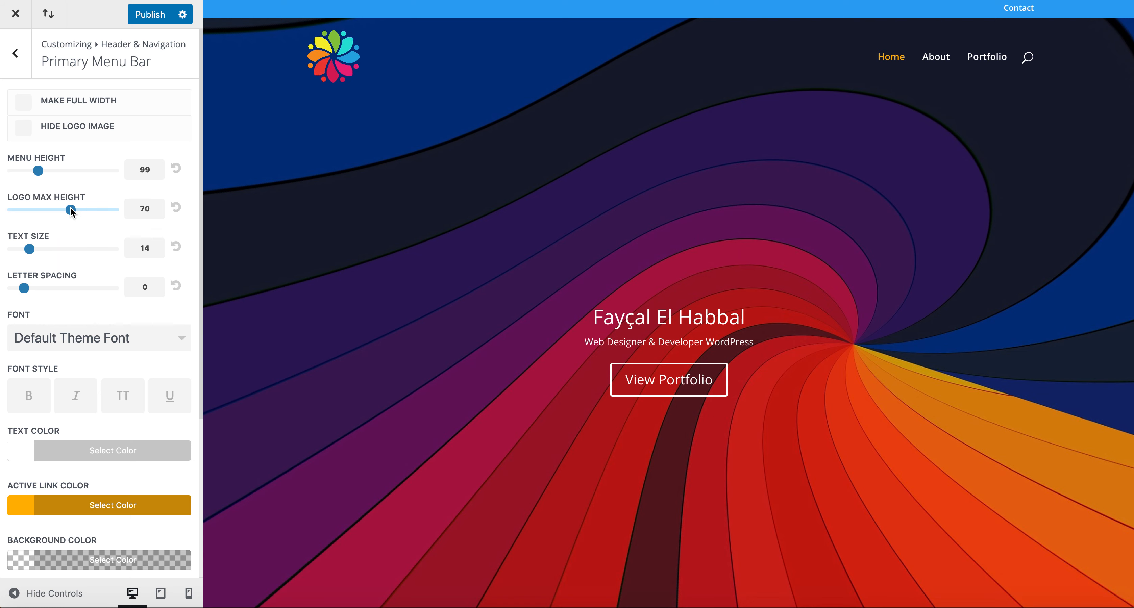
pyautogui.click(30, 249)
pyautogui.moveTo(32, 253); pyautogui.dragTo(38, 253)
pyautogui.click(38, 253)
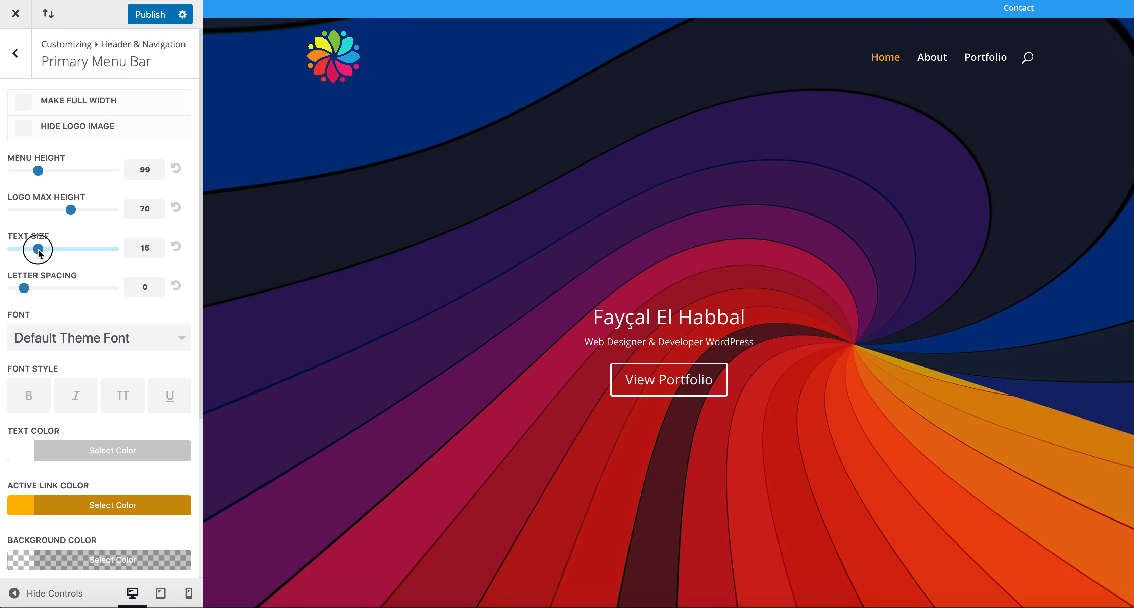
pyautogui.moveTo(42, 253); pyautogui.dragTo(47, 252)
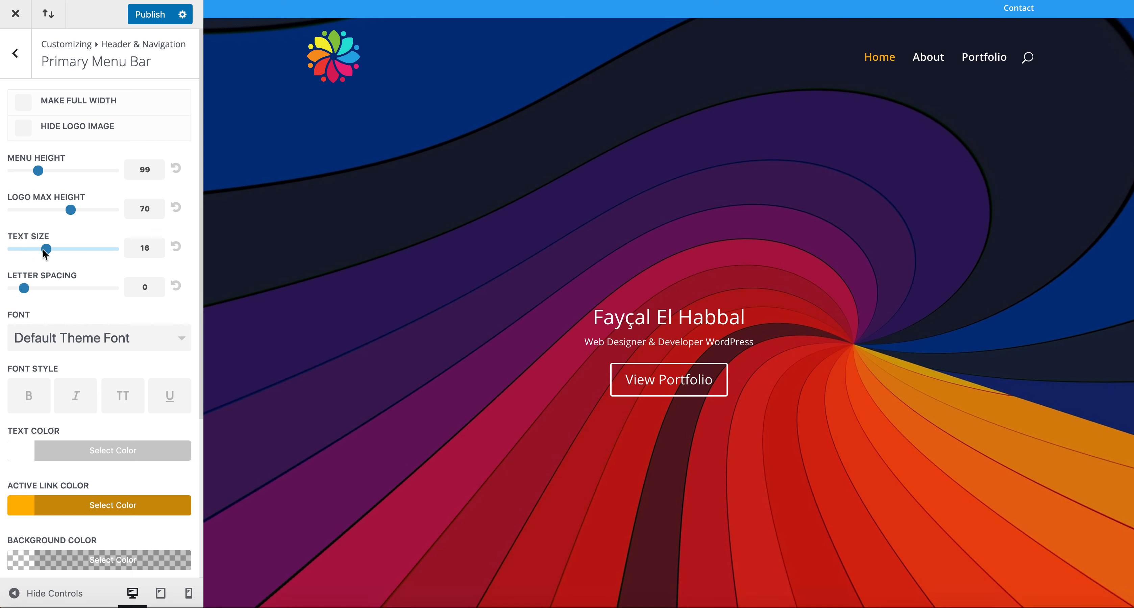
# Step: Keep the Default Theme Font and make the primary menu items uppercase
pyautogui.click(105, 343)
pyautogui.scroll(-10, 105, 412)
pyautogui.scroll(-15, 106, 414)
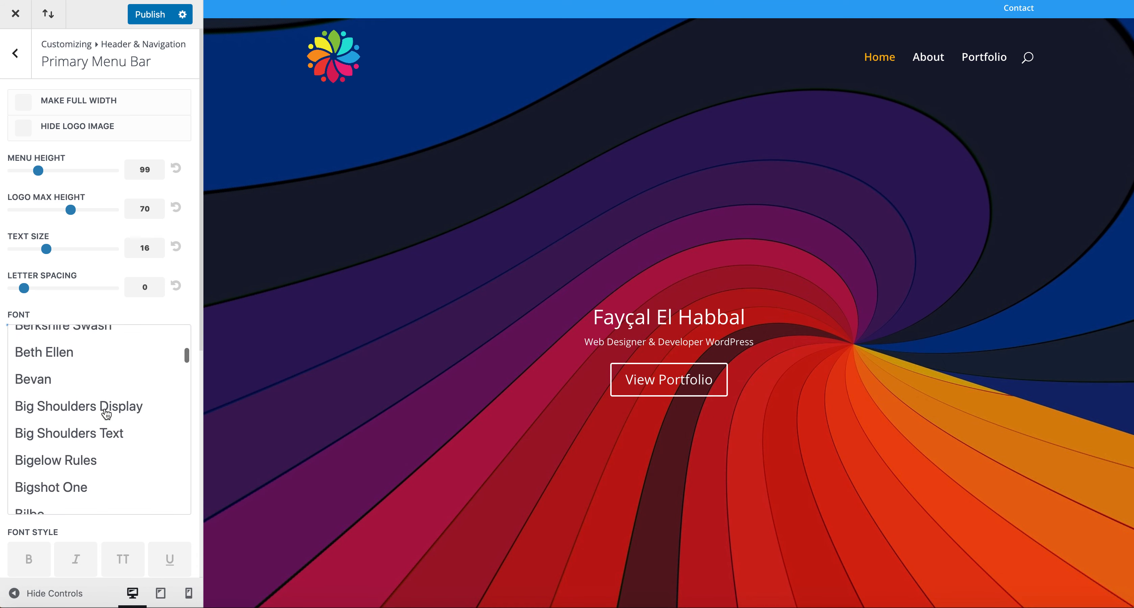
pyautogui.scroll(-2, 106, 413)
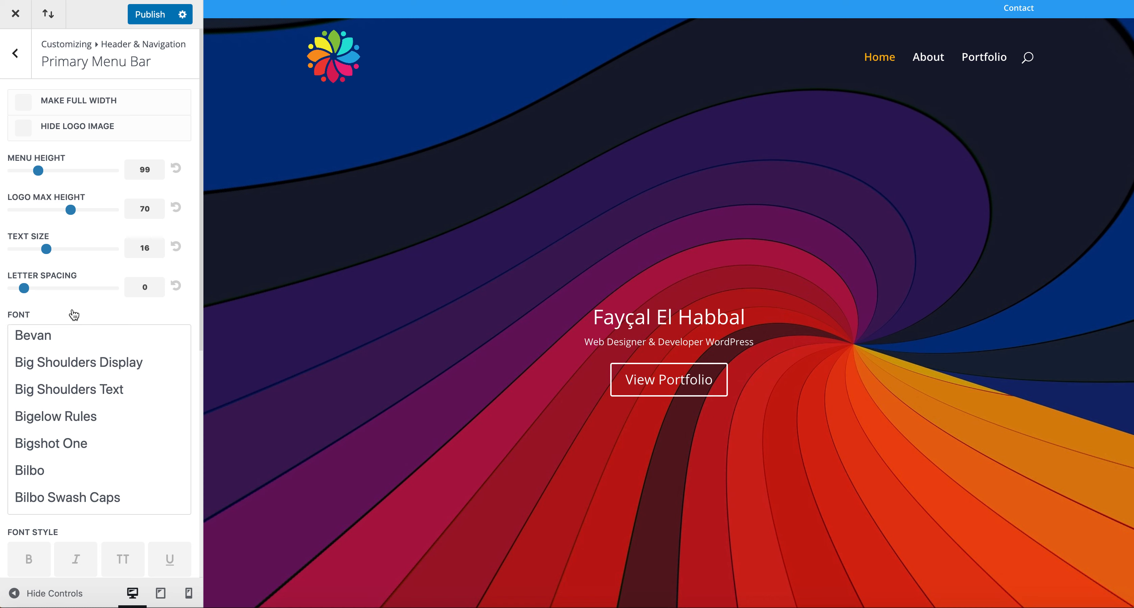
pyautogui.scroll(20, 119, 365)
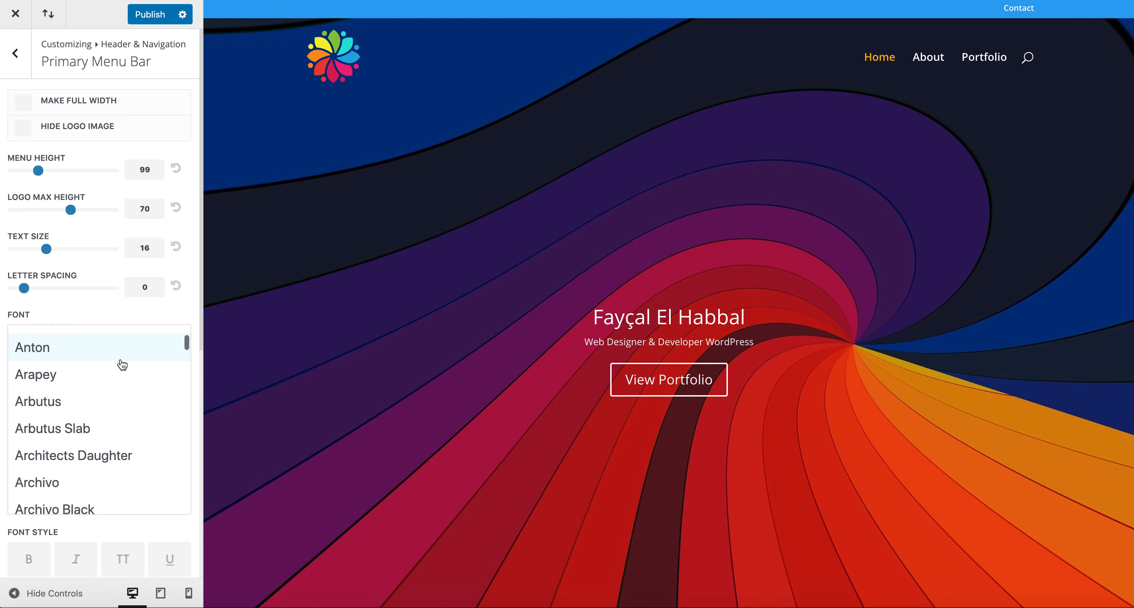
pyautogui.scroll(3, 123, 365)
pyautogui.click(110, 340)
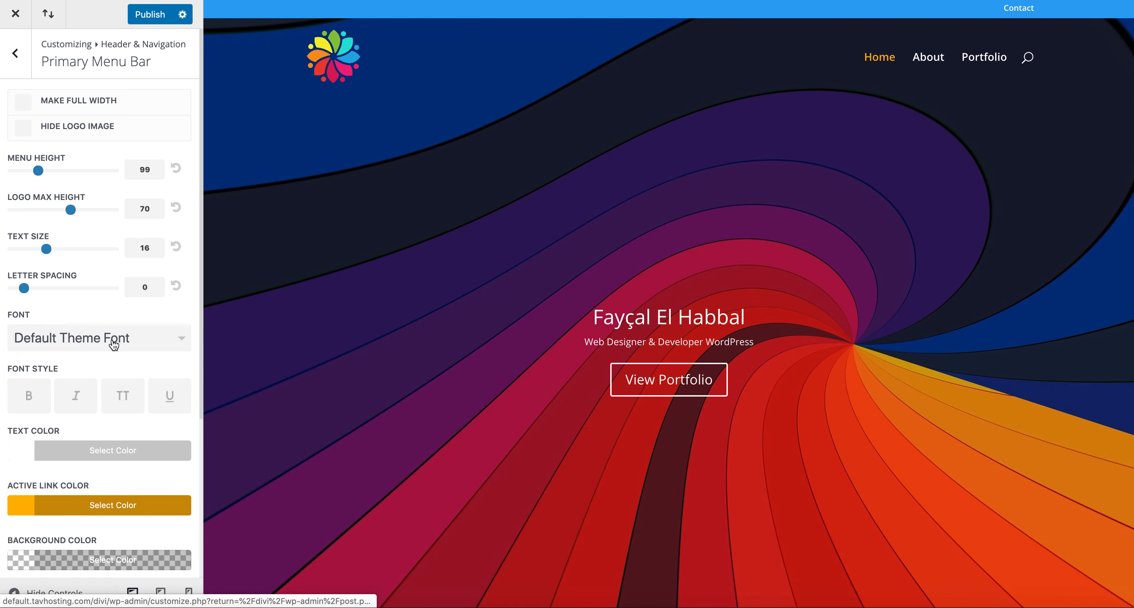
pyautogui.click(125, 405)
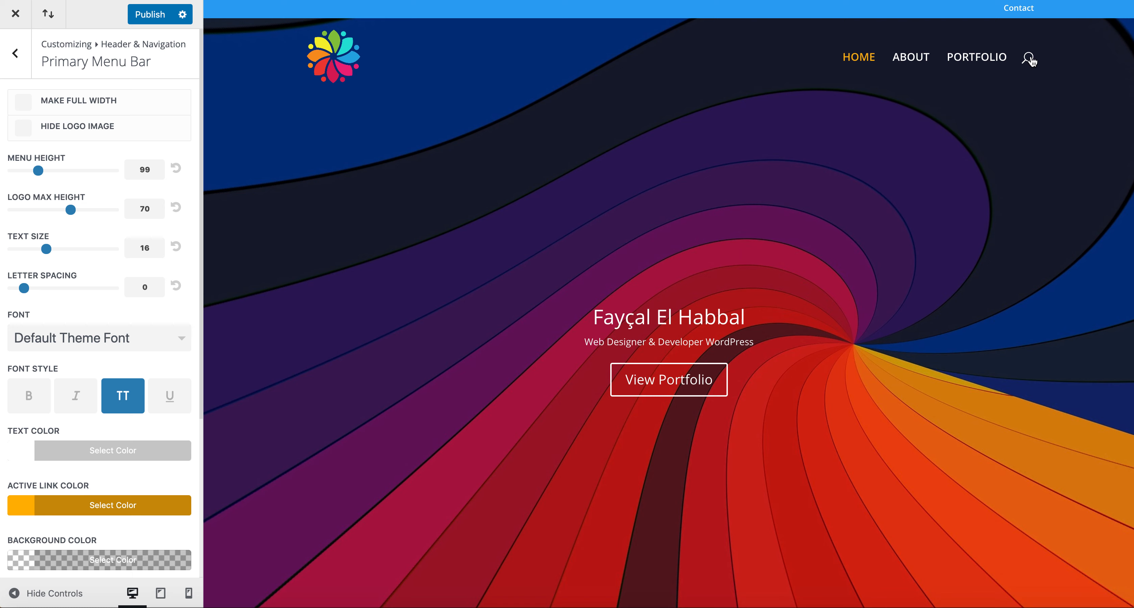
pyautogui.scroll(-5, 150, 486)
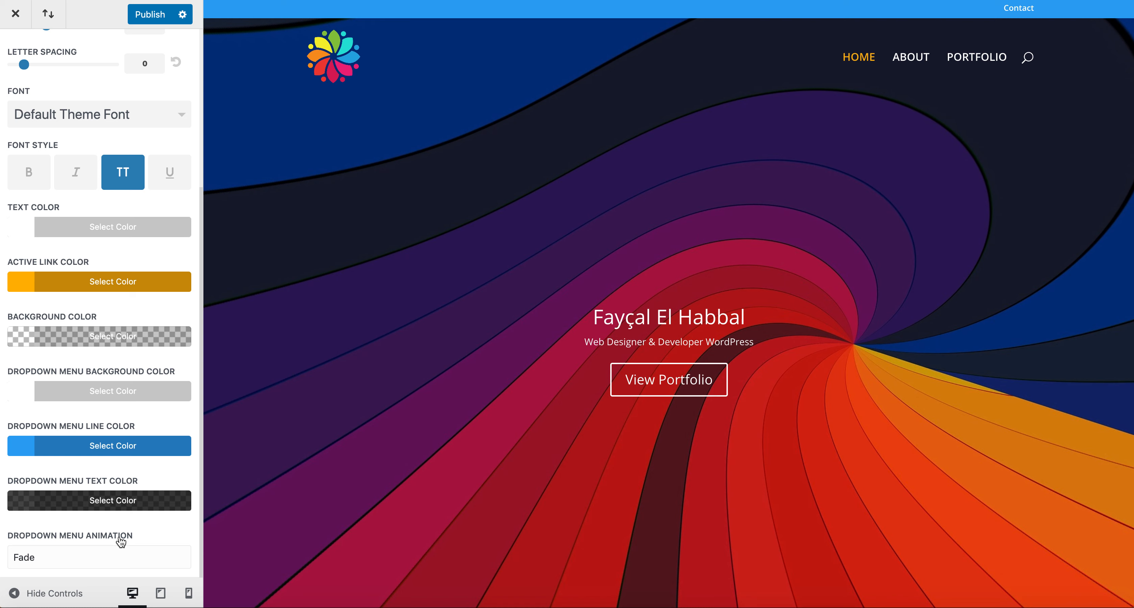
# Step: Set the dropdown menu line colour to red and publish the Customizer changes
pyautogui.click(26, 444)
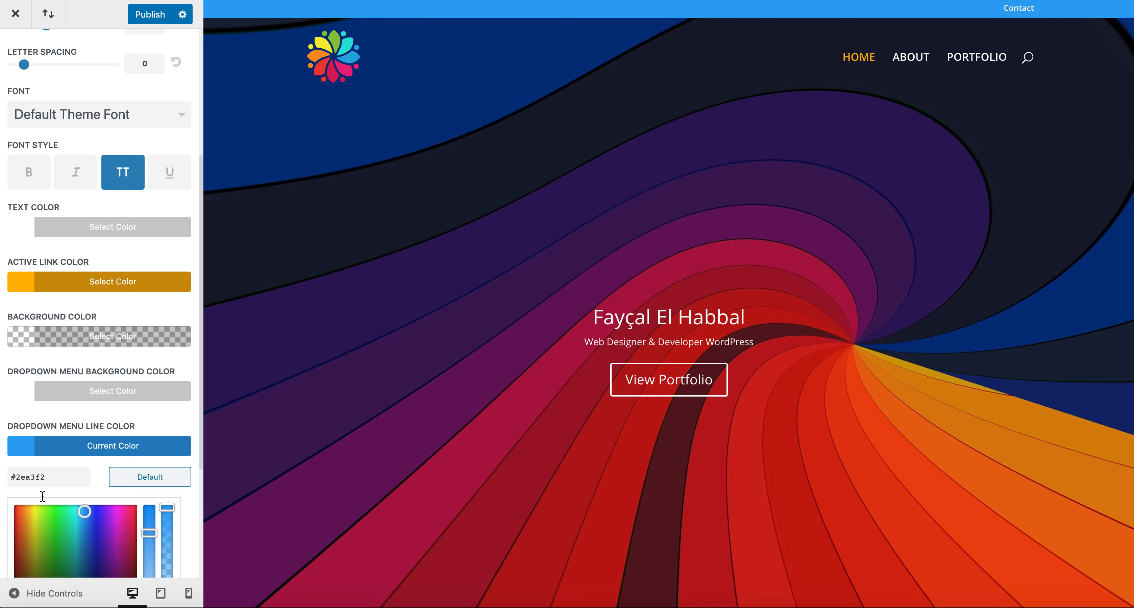
pyautogui.moveTo(26, 518); pyautogui.dragTo(14, 505)
pyautogui.click(22, 455)
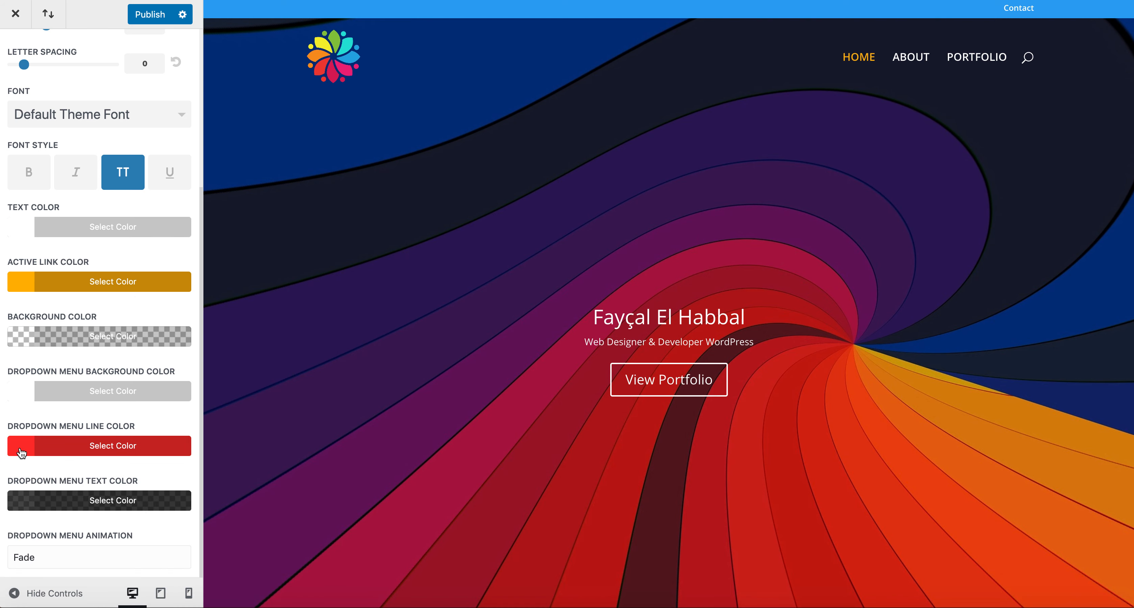
pyautogui.scroll(5, 129, 83)
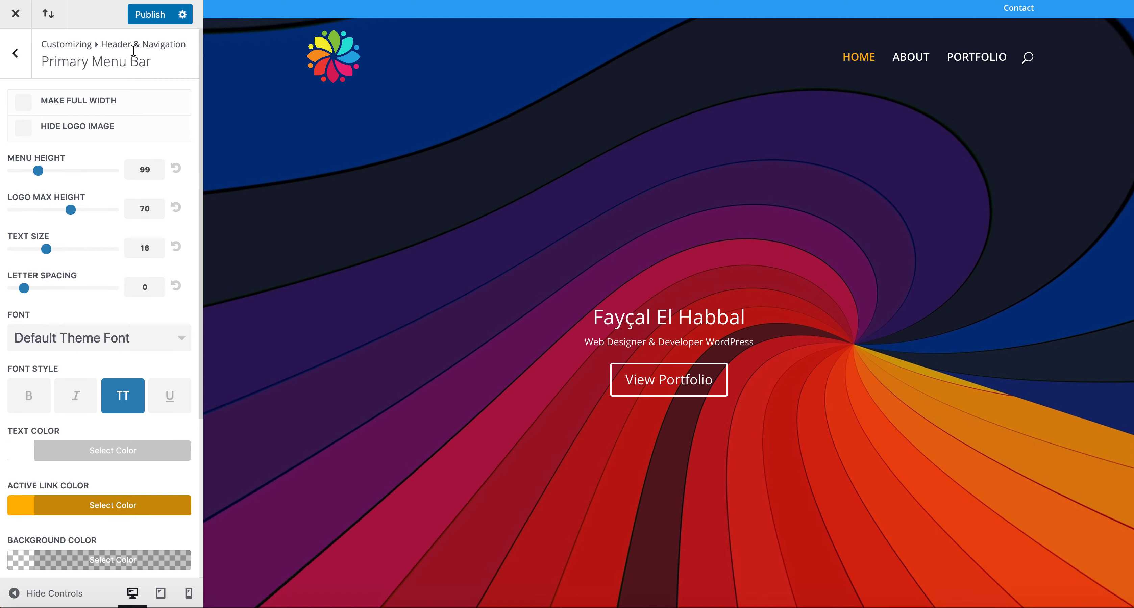
pyautogui.click(142, 18)
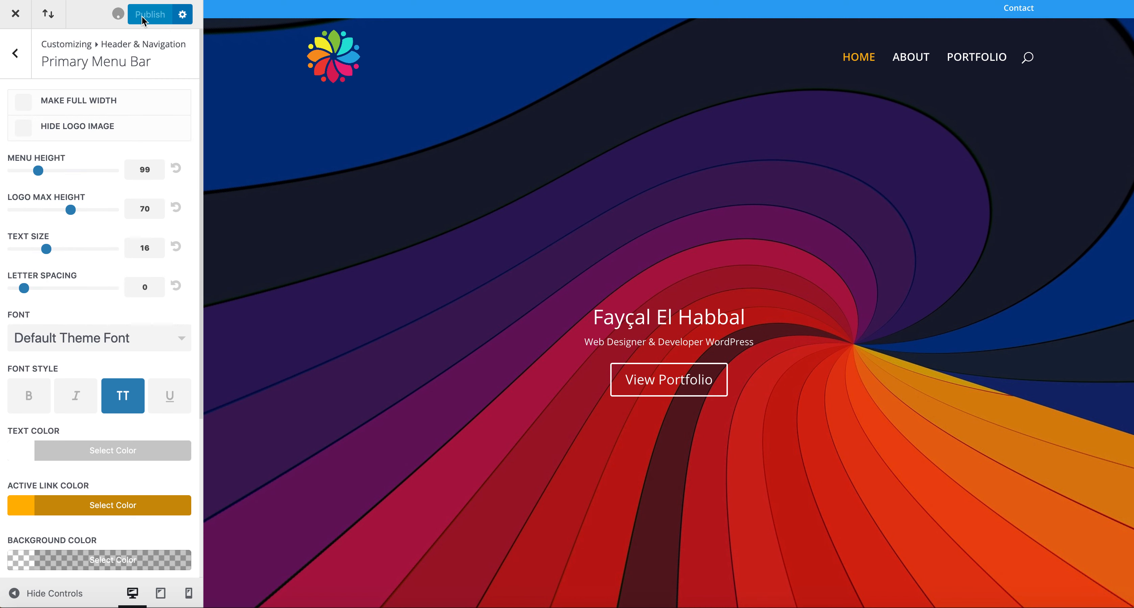
pyautogui.click(18, 58)
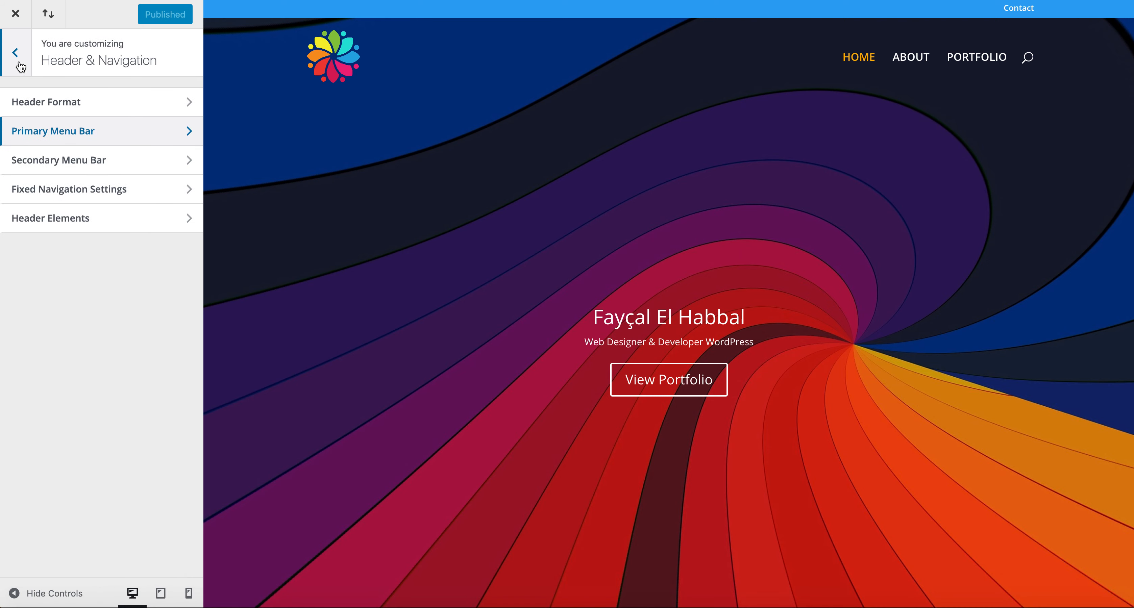
# Step: Give the secondary menu bar a faint, nearly transparent black background
pyautogui.click(41, 168)
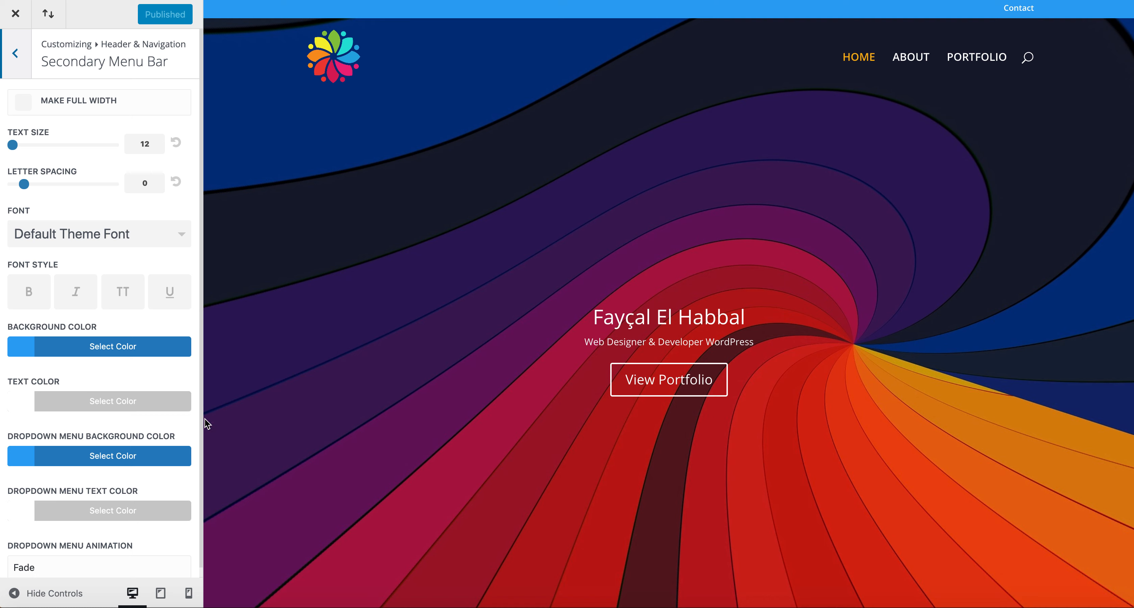
pyautogui.click(24, 351)
pyautogui.click(22, 540)
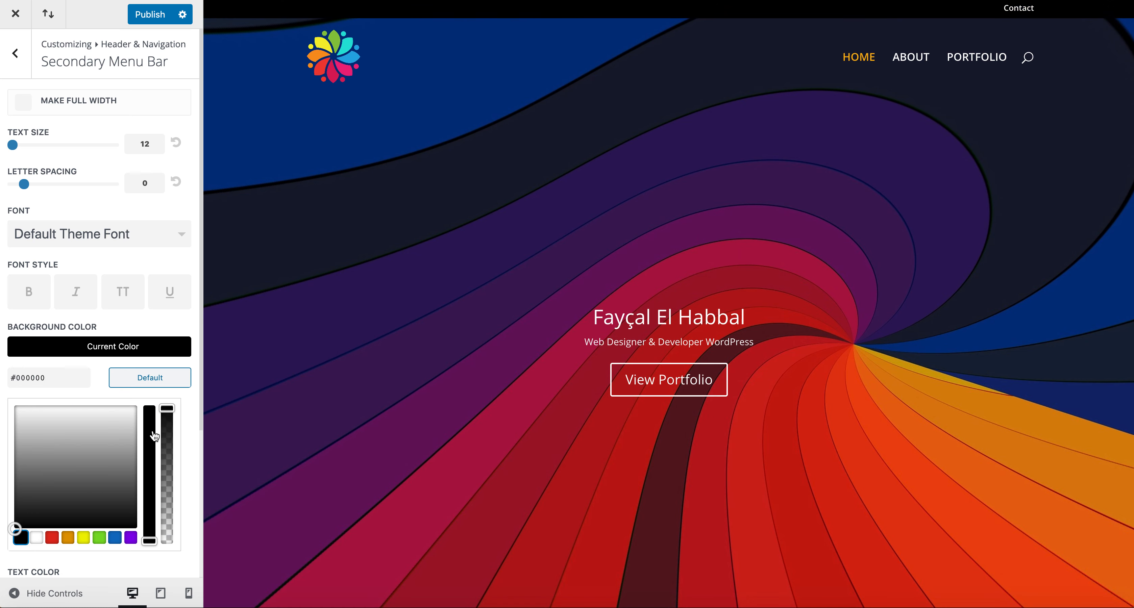
pyautogui.moveTo(166, 408); pyautogui.dragTo(165, 556)
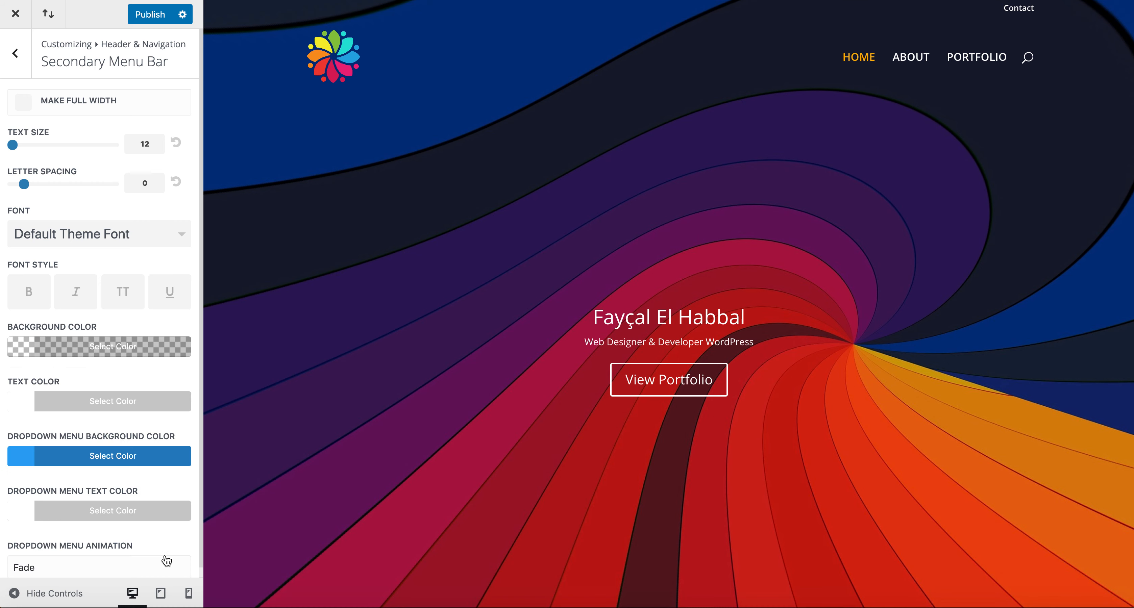
pyautogui.click(18, 349)
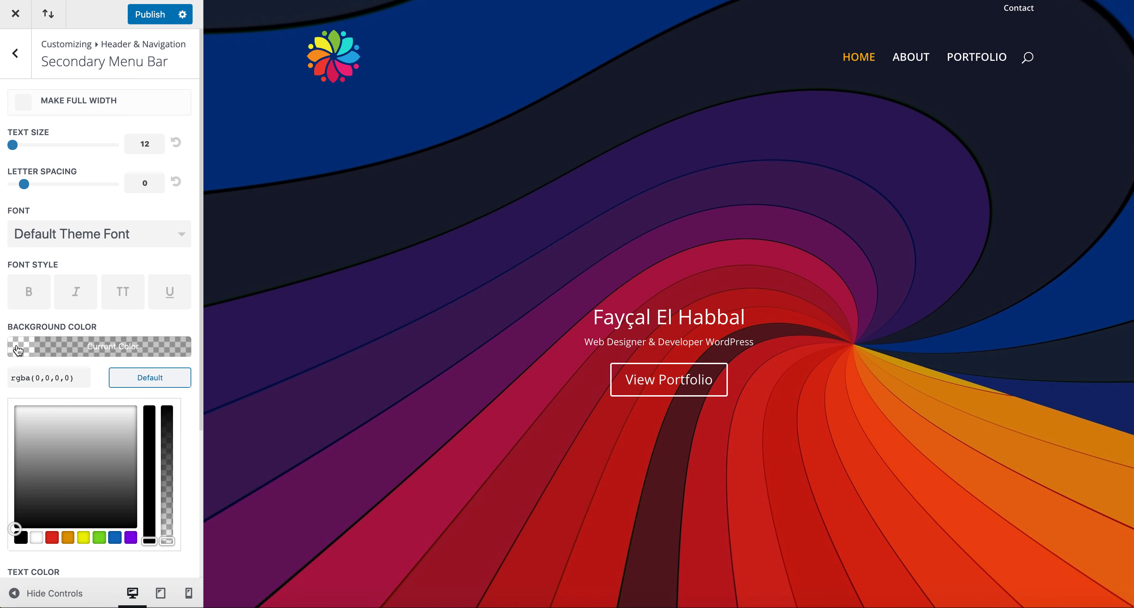
pyautogui.moveTo(167, 541); pyautogui.dragTo(168, 530)
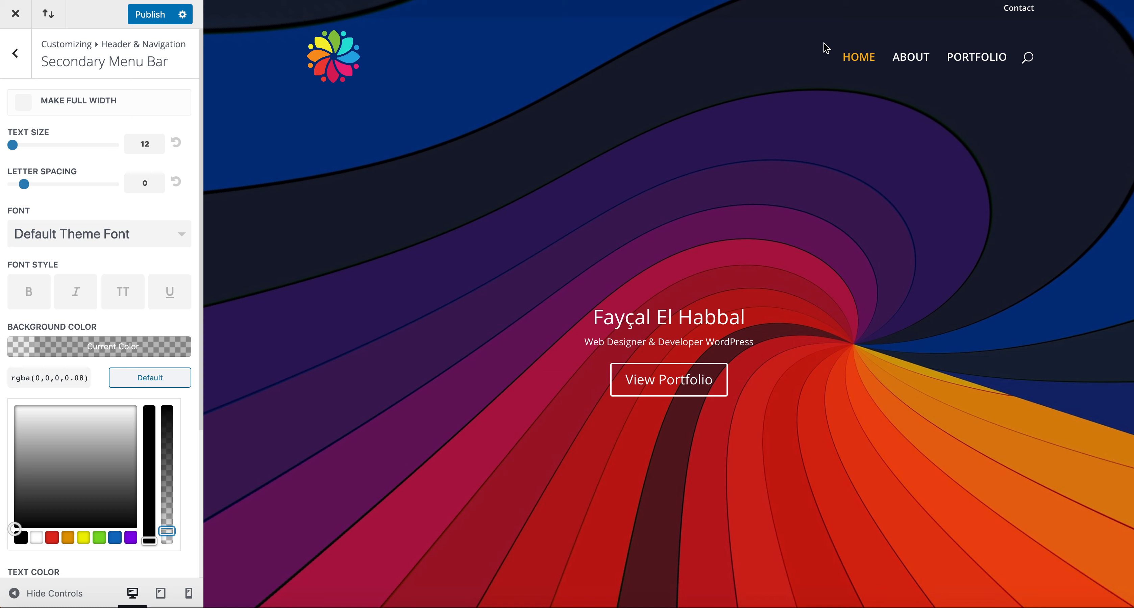
pyautogui.click(22, 354)
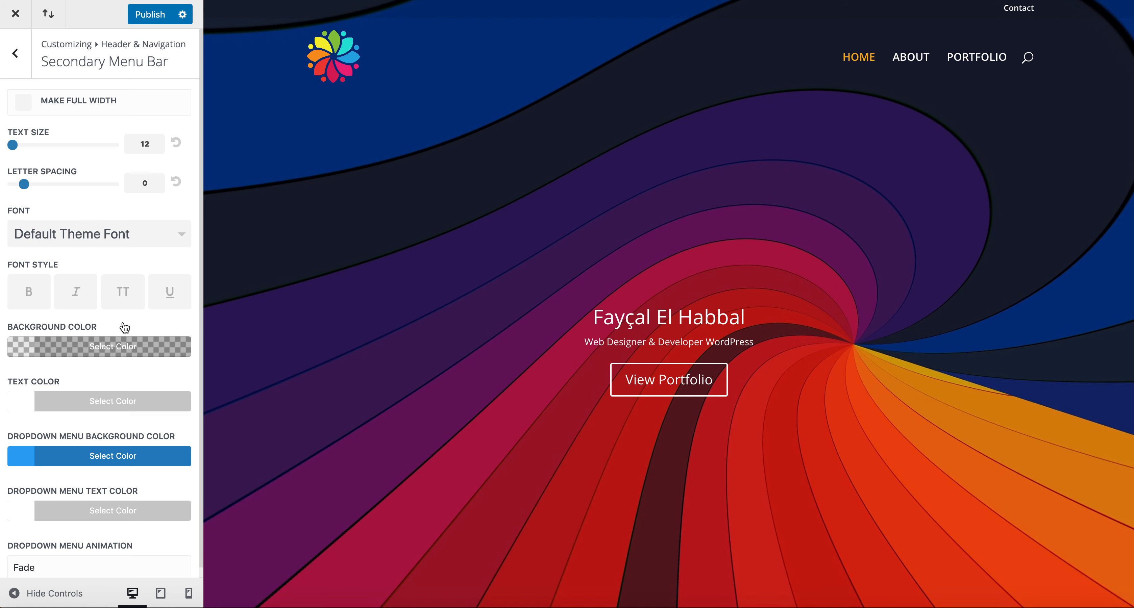
# Step: Make the secondary menu text uppercase and publish the changes
pyautogui.click(125, 295)
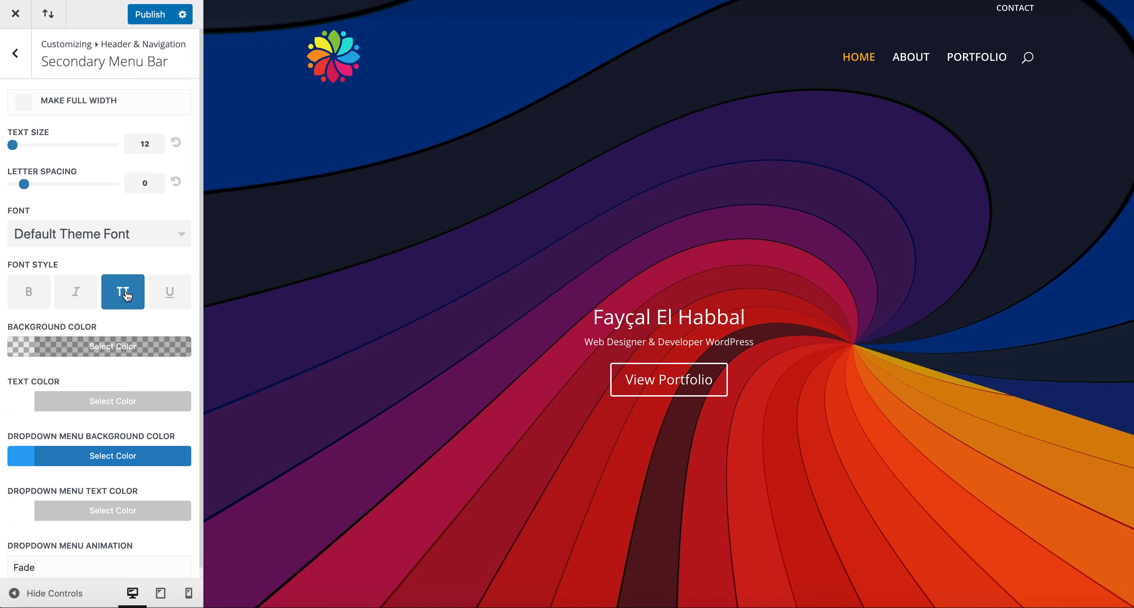
pyautogui.click(151, 19)
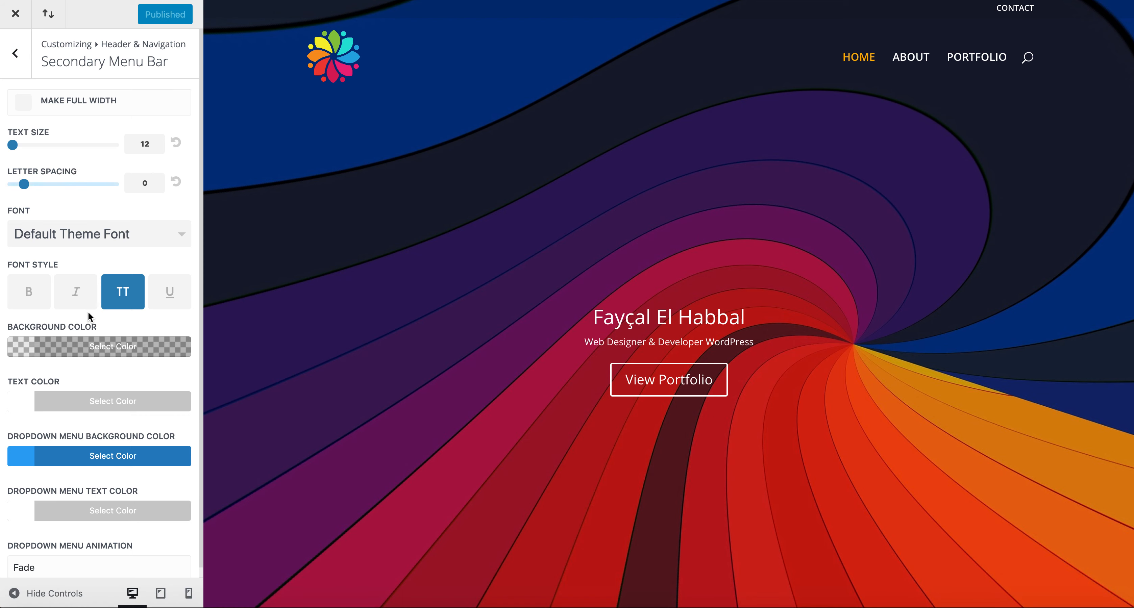
pyautogui.click(16, 55)
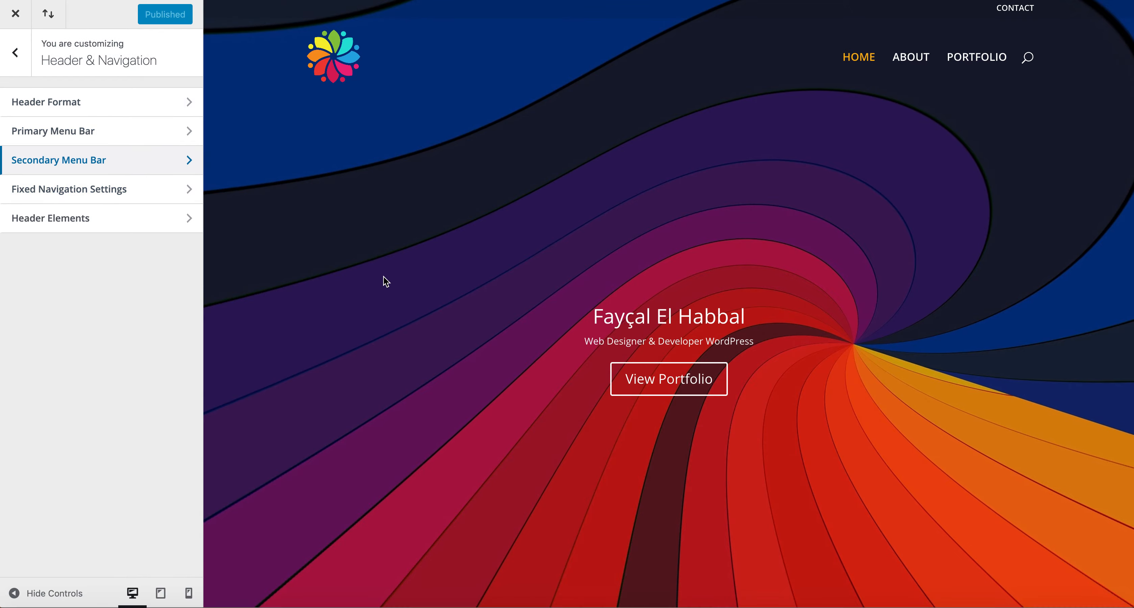
pyautogui.scroll(-20, 386, 282)
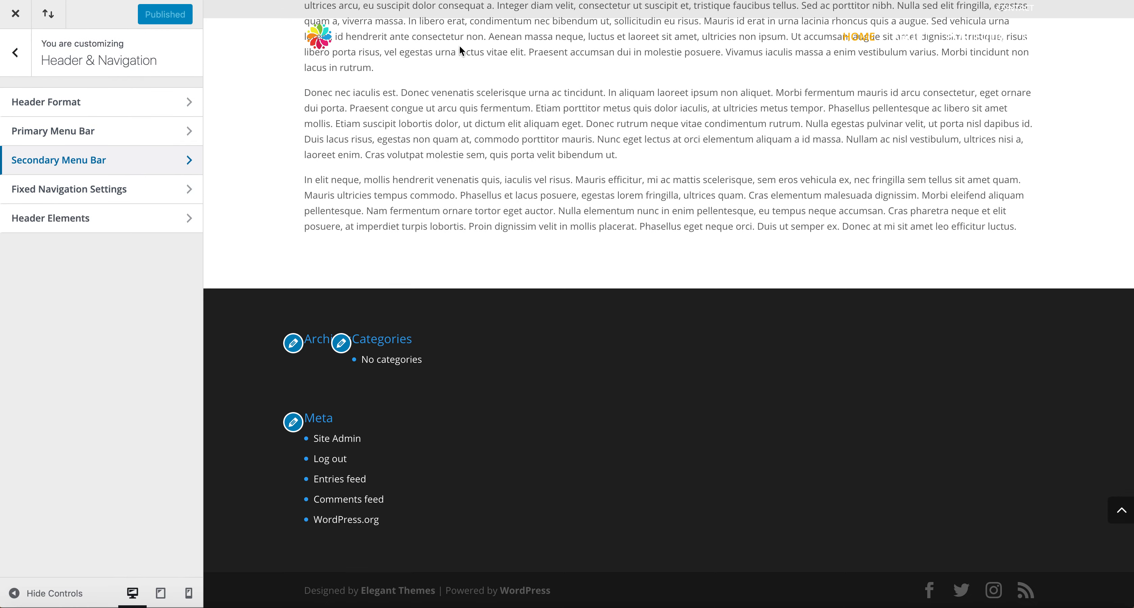
pyautogui.scroll(20, 614, 240)
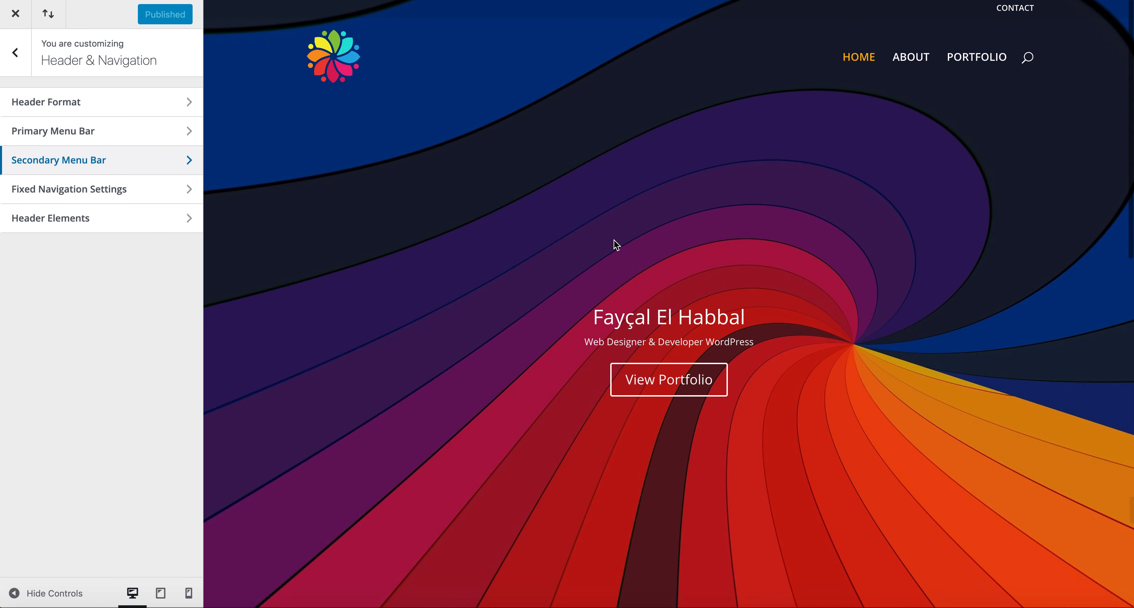
pyautogui.scroll(-20, 617, 245)
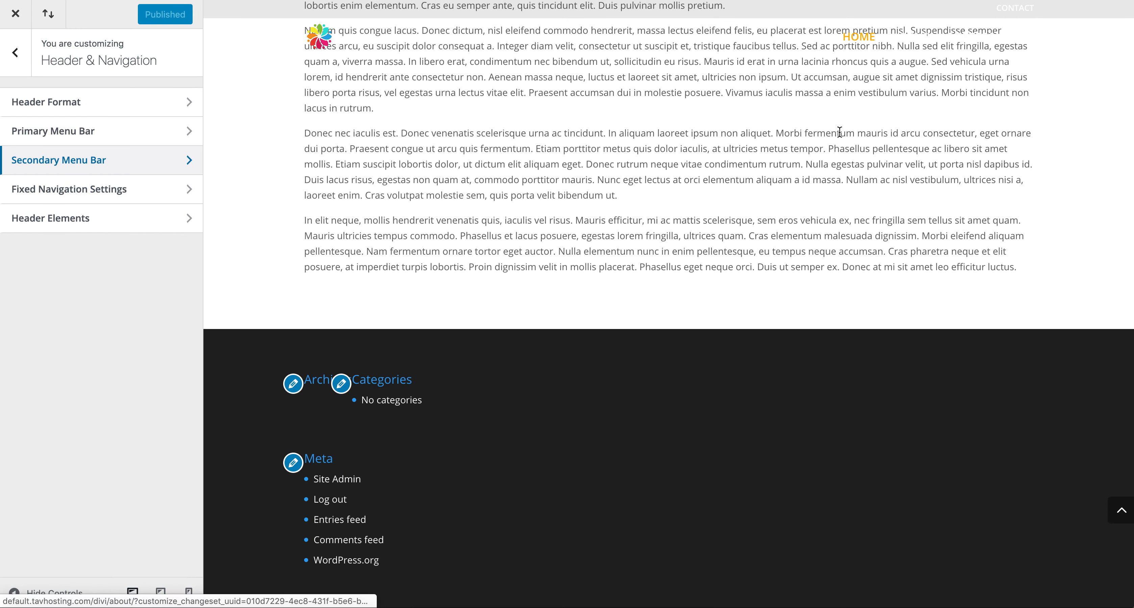
pyautogui.scroll(20, 839, 134)
pyautogui.scroll(-20, 845, 213)
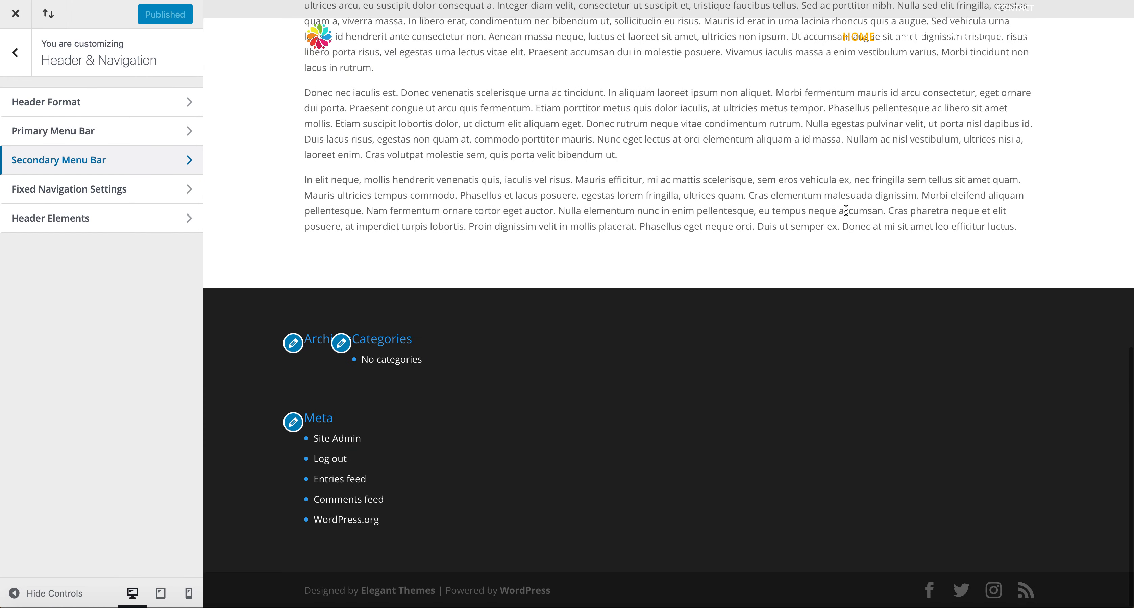
pyautogui.scroll(15, 854, 132)
pyautogui.scroll(-10, 860, 82)
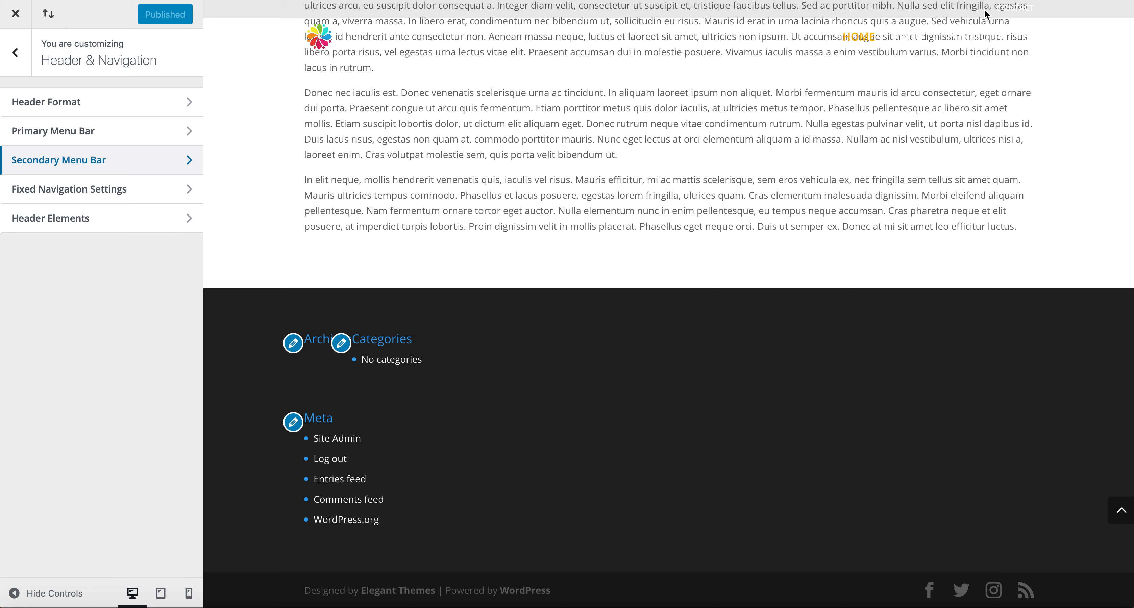
# Step: Set the fixed navigation's primary menu background to fully opaque black
pyautogui.click(149, 191)
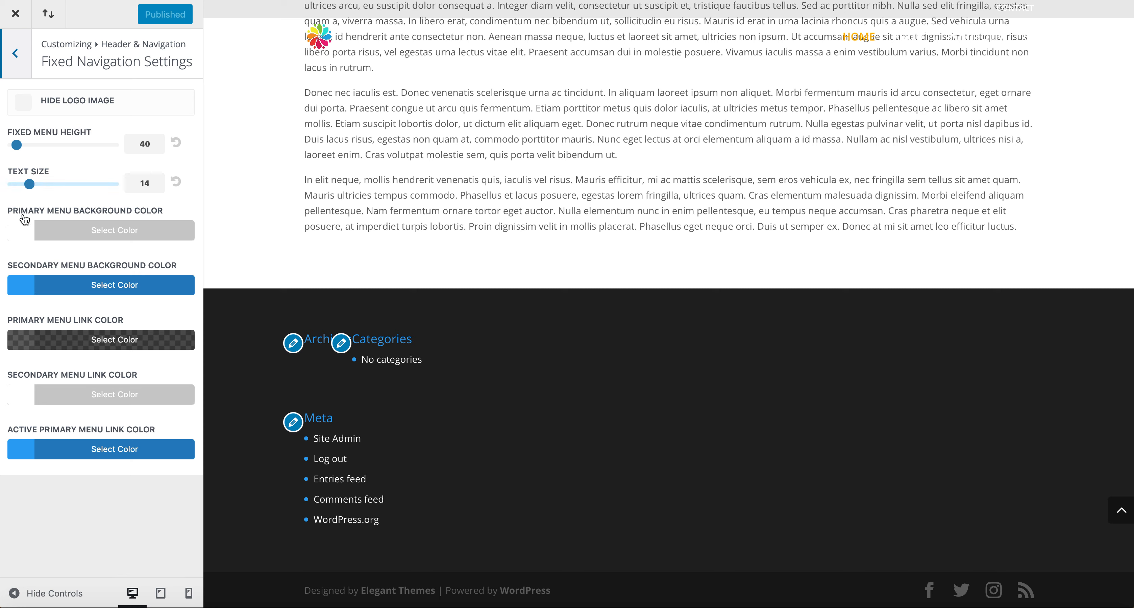
pyautogui.click(28, 237)
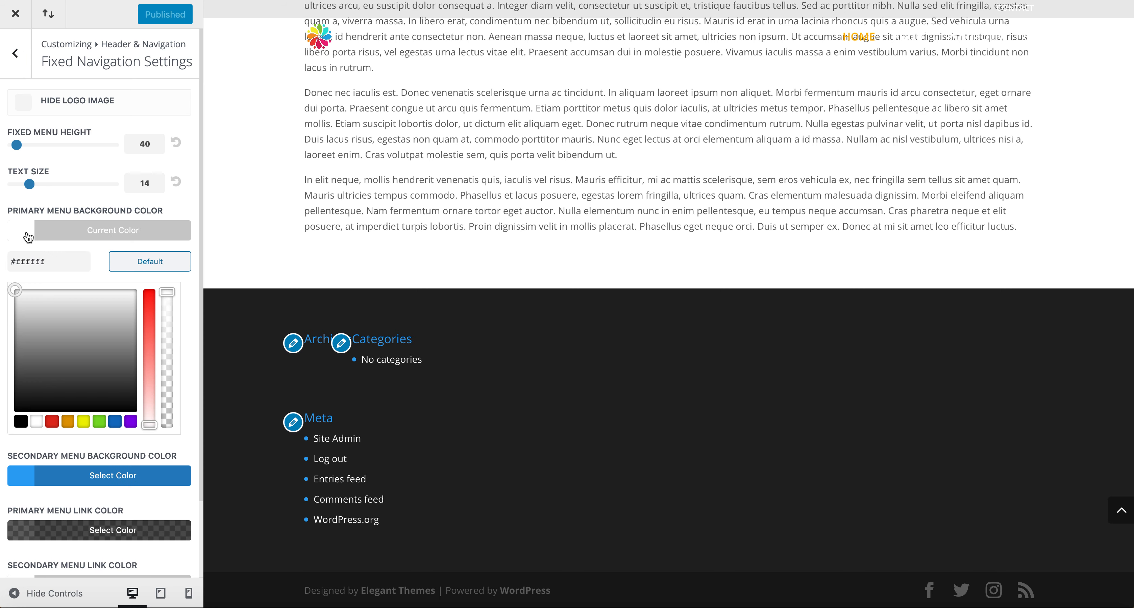
pyautogui.click(20, 424)
pyautogui.moveTo(166, 294); pyautogui.dragTo(164, 327)
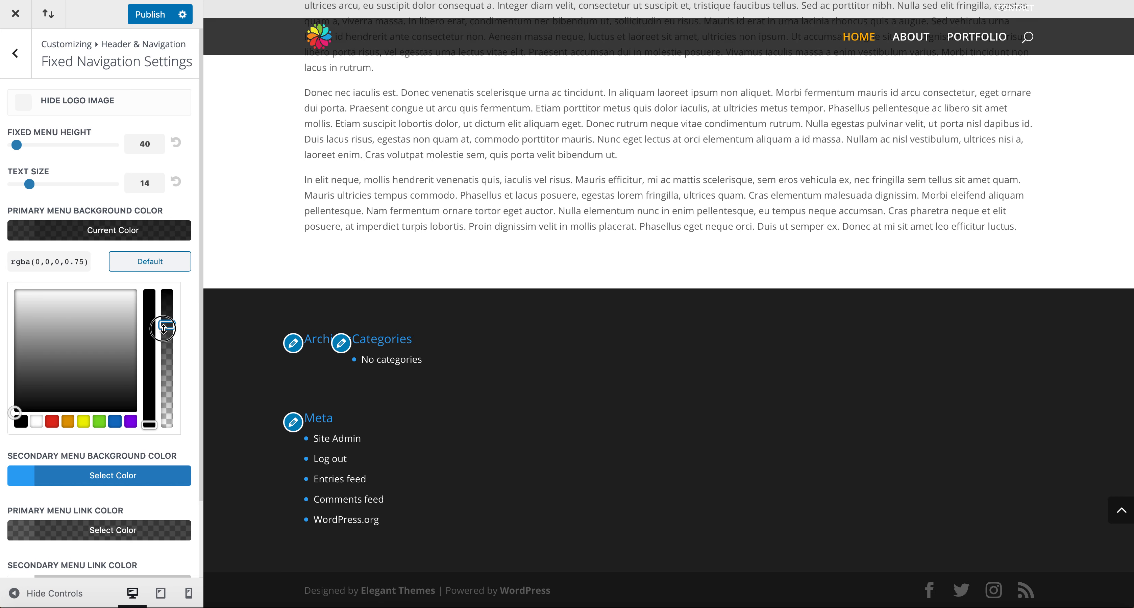
pyautogui.moveTo(164, 327); pyautogui.dragTo(167, 302)
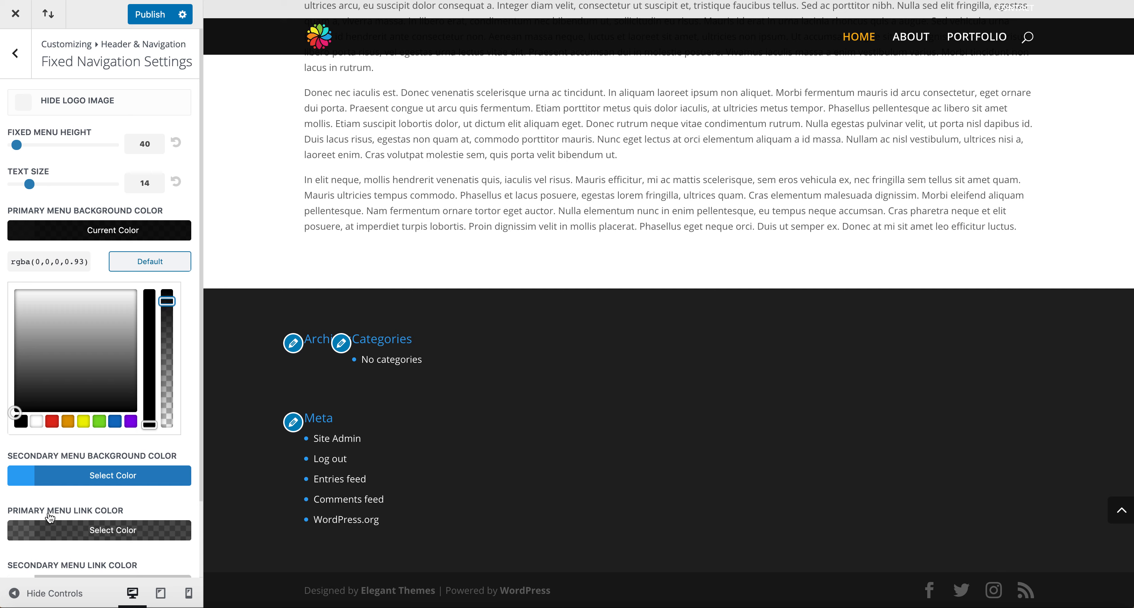
# Step: Set the fixed navigation's secondary menu background to black #000000
pyautogui.click(25, 479)
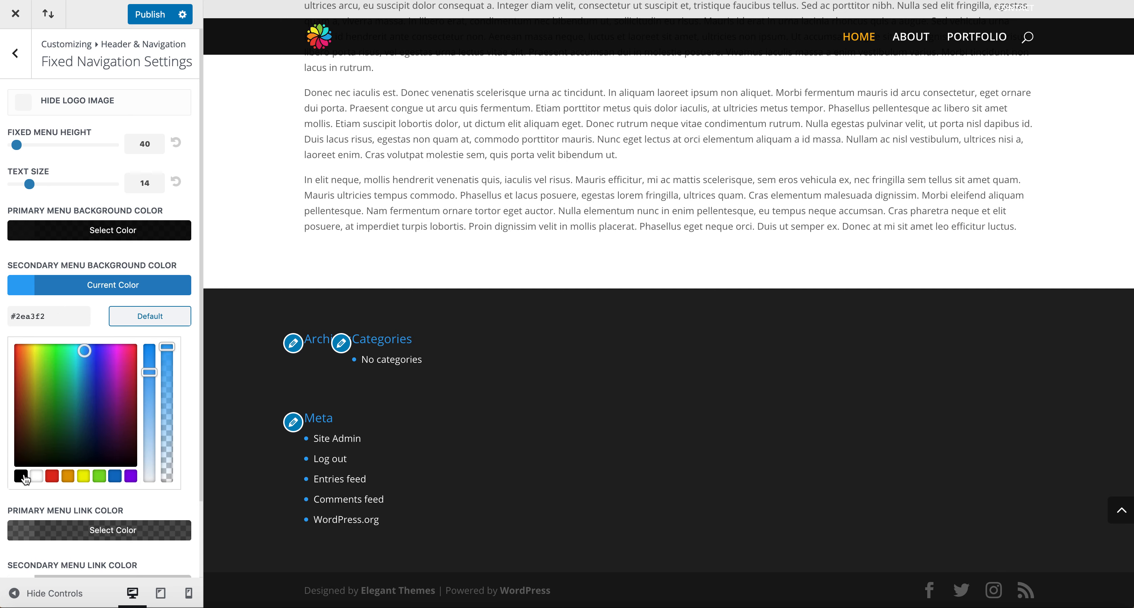
pyautogui.moveTo(165, 344); pyautogui.dragTo(165, 374)
pyautogui.click(166, 316)
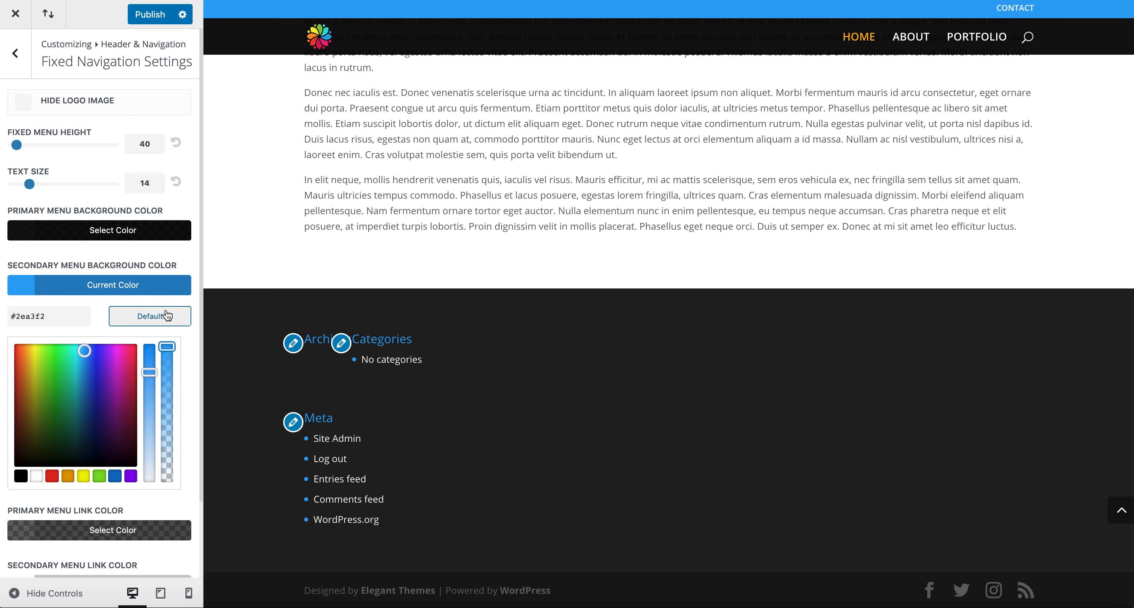
pyautogui.click(21, 476)
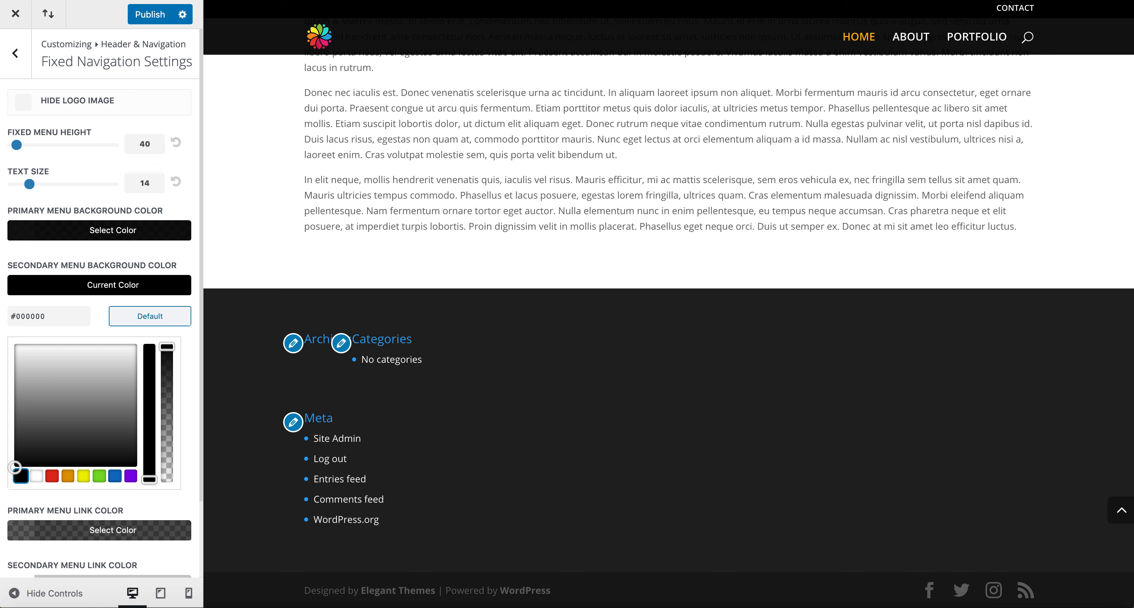
pyautogui.click(14, 52)
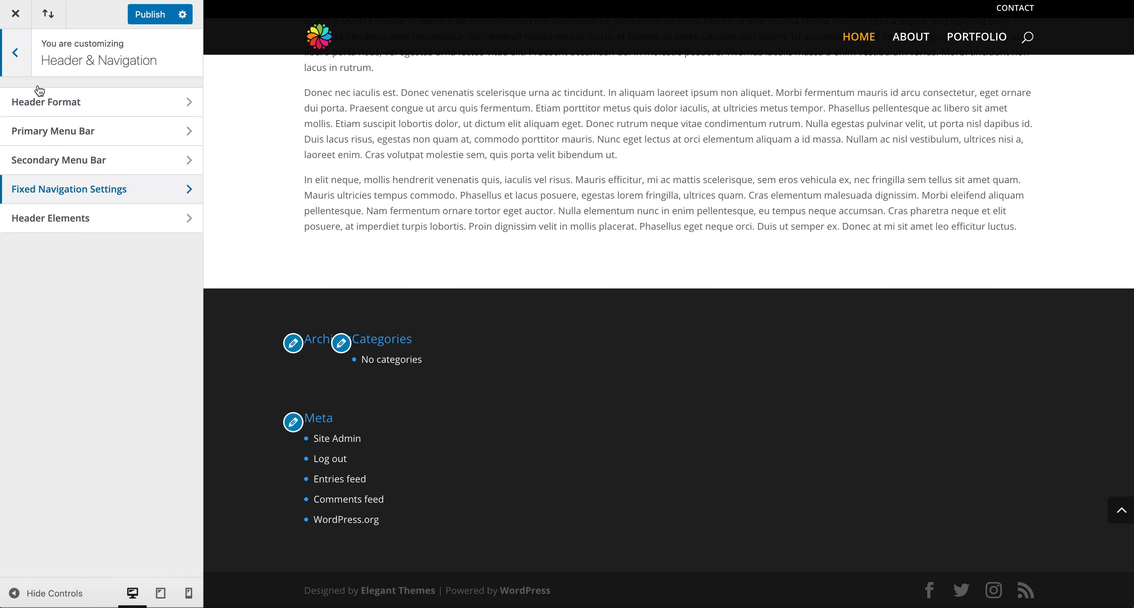
# Step: Drag the Fixed Navigation Settings' Fixed Menu Height slider up to 100
pyautogui.click(55, 132)
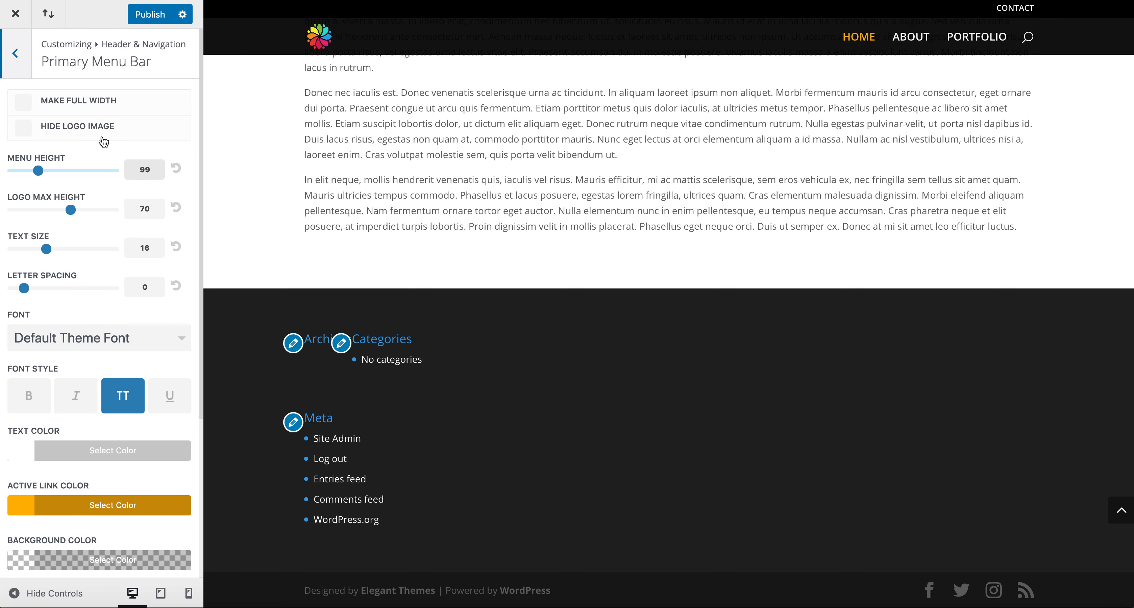
pyautogui.click(15, 53)
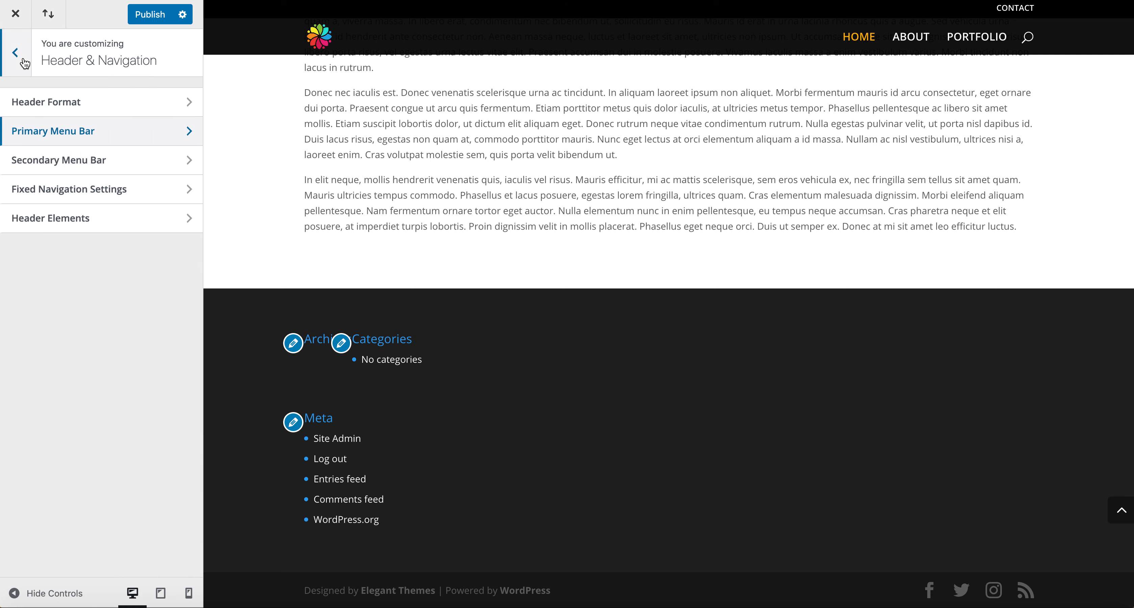
pyautogui.click(51, 190)
pyautogui.click(20, 145)
pyautogui.moveTo(21, 145); pyautogui.dragTo(39, 147)
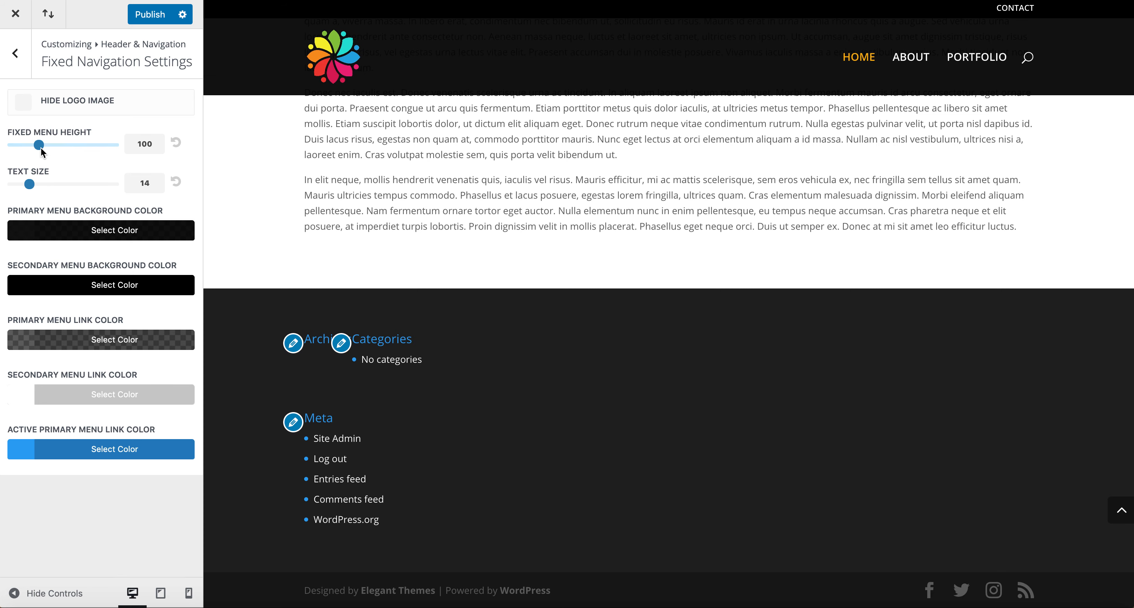
pyautogui.click(30, 68)
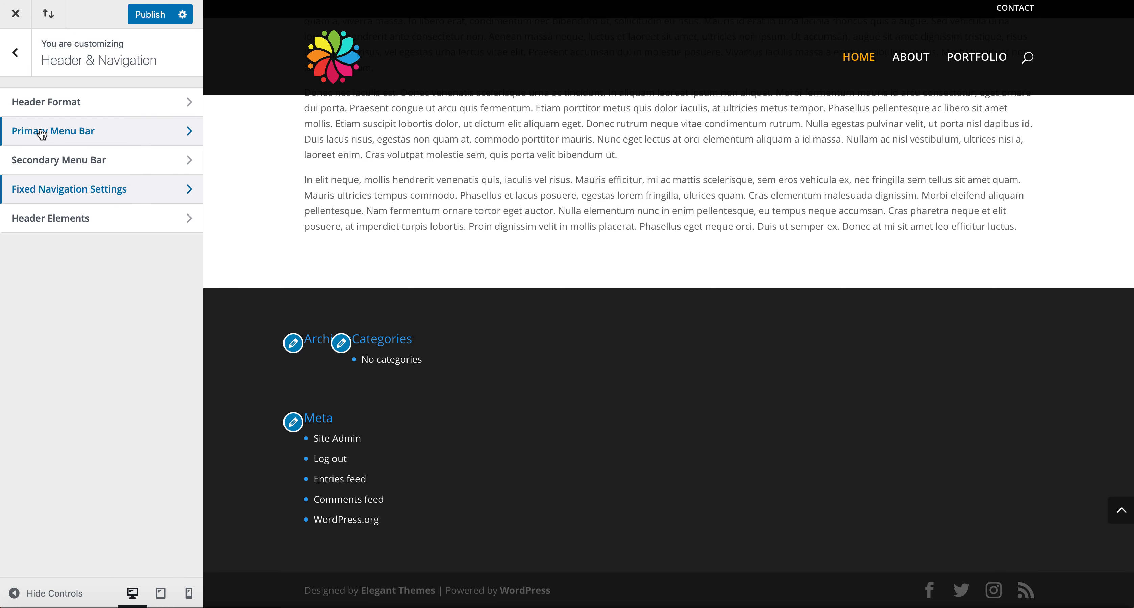
# Step: Enter 100 as the Primary Menu Bar's Menu Height, check the preview, then go to Header Elements
pyautogui.click(44, 132)
pyautogui.doubleClick(145, 173)
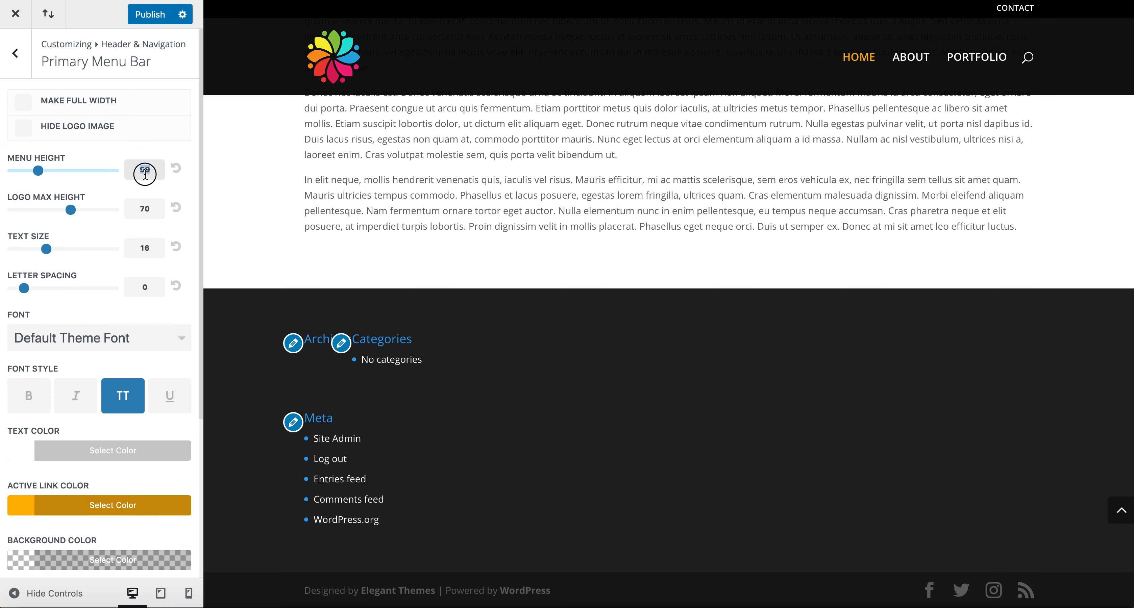
pyautogui.write('100')
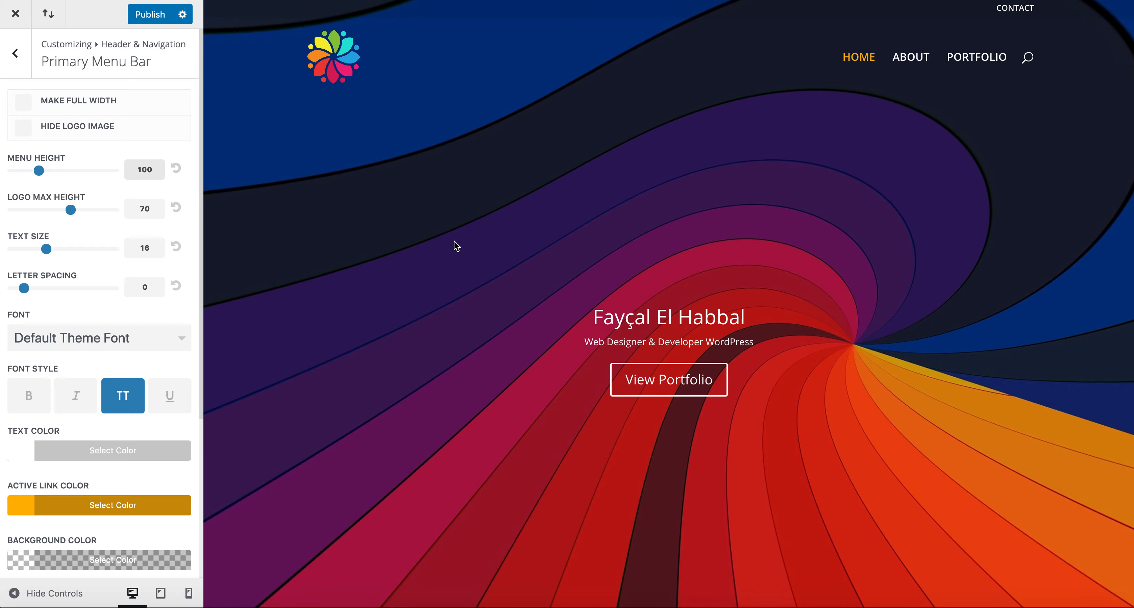
pyautogui.scroll(-15, 455, 243)
pyautogui.scroll(-5, 454, 241)
pyautogui.scroll(15, 455, 243)
pyautogui.scroll(-10, 457, 246)
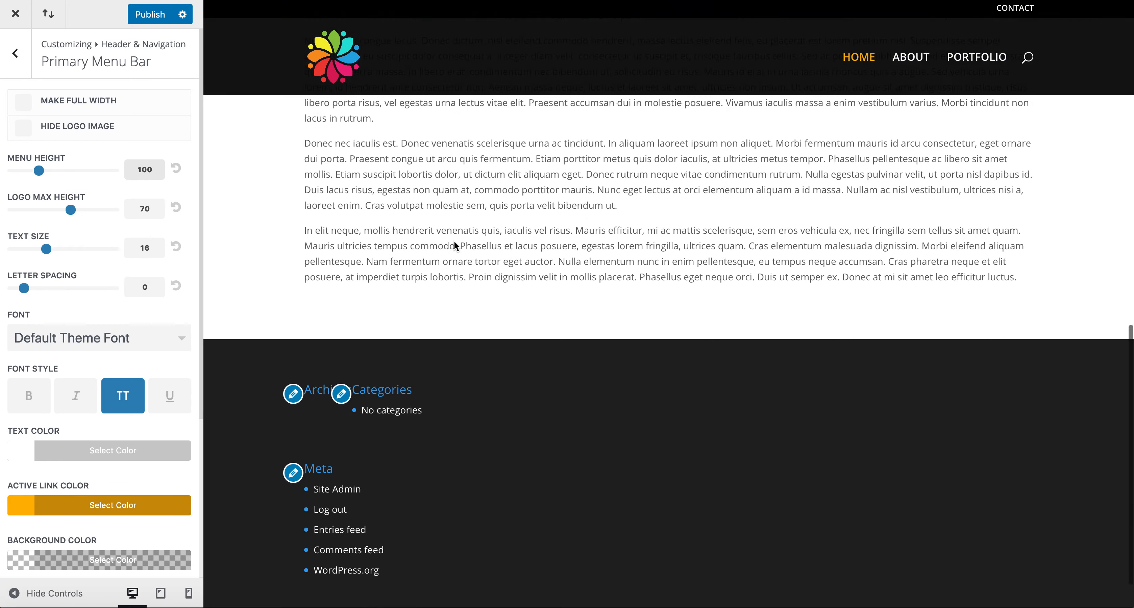
pyautogui.scroll(15, 456, 245)
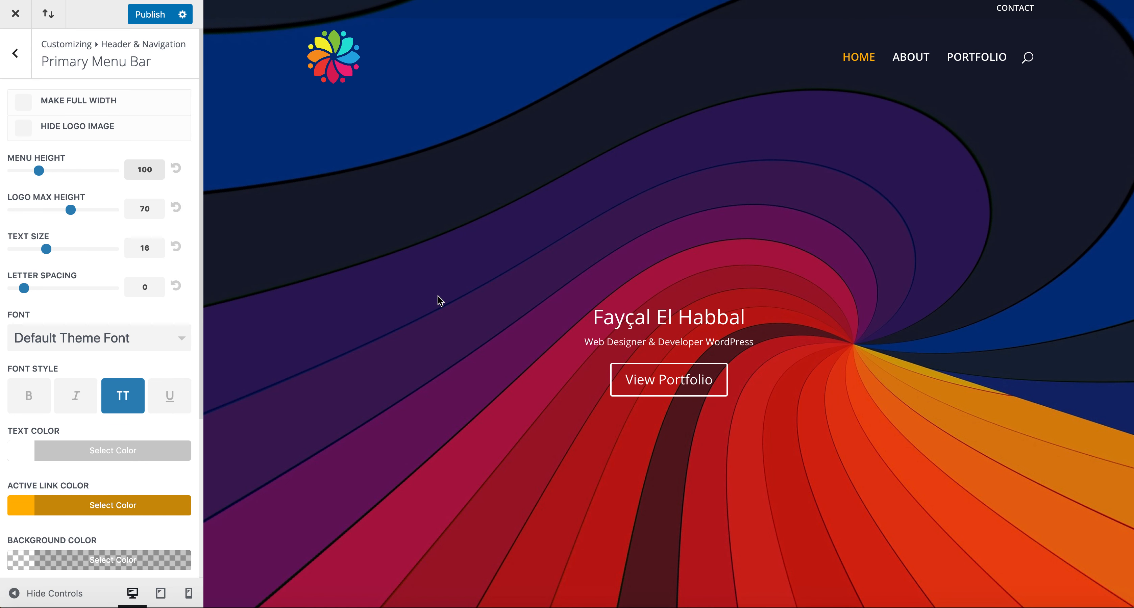
pyautogui.scroll(-5, 77, 399)
pyautogui.scroll(5, 76, 393)
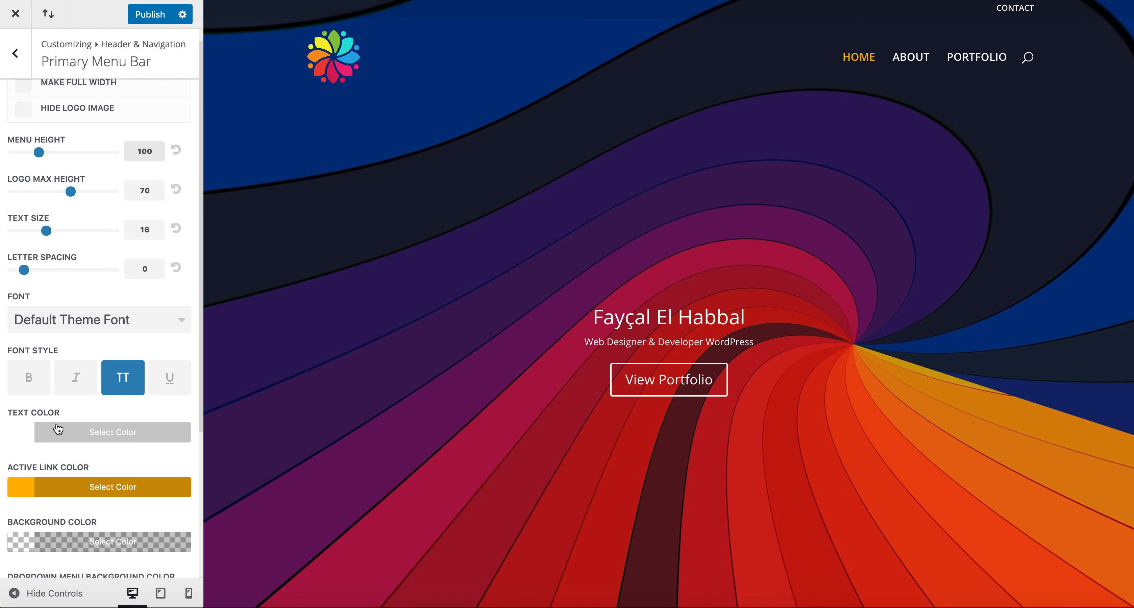
pyautogui.click(15, 55)
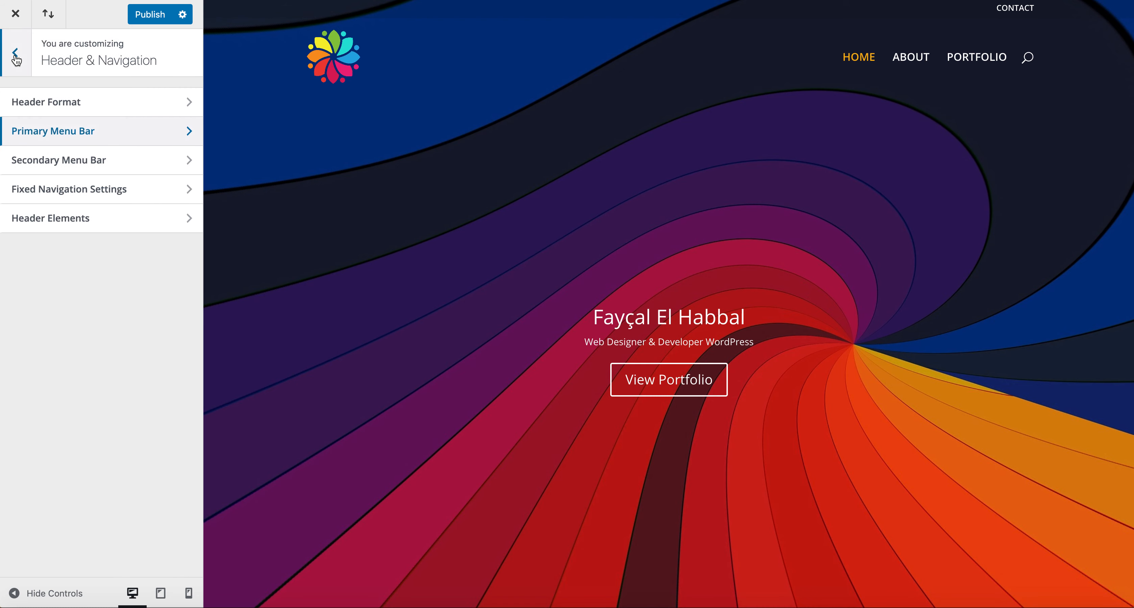
pyautogui.click(65, 223)
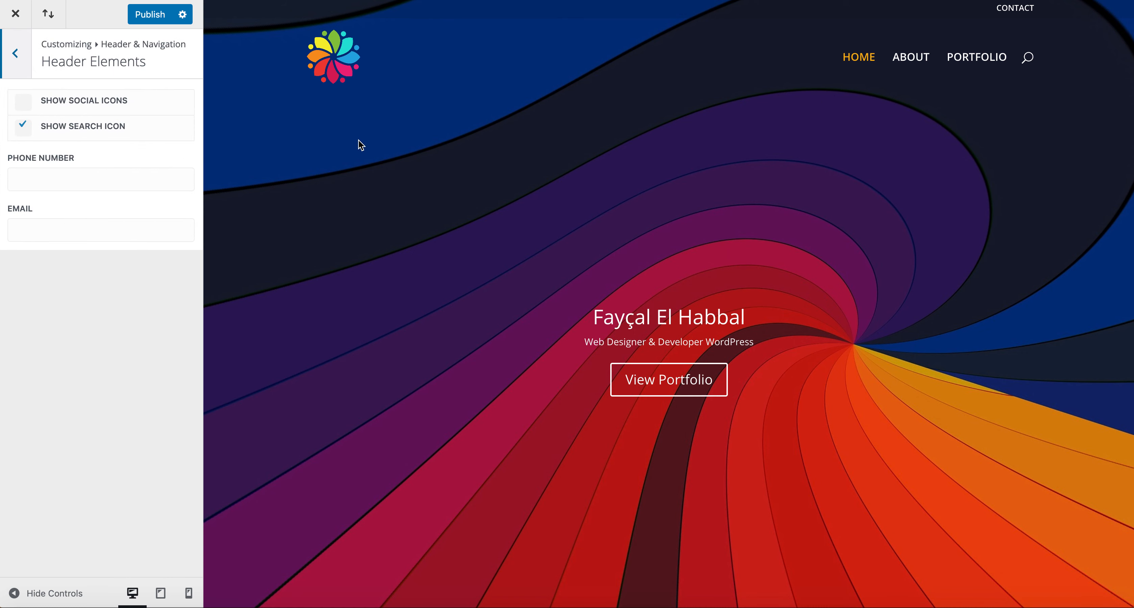
# Step: Turn off Show Search Icon, and switch Show Social Icons on and back off
pyautogui.click(23, 128)
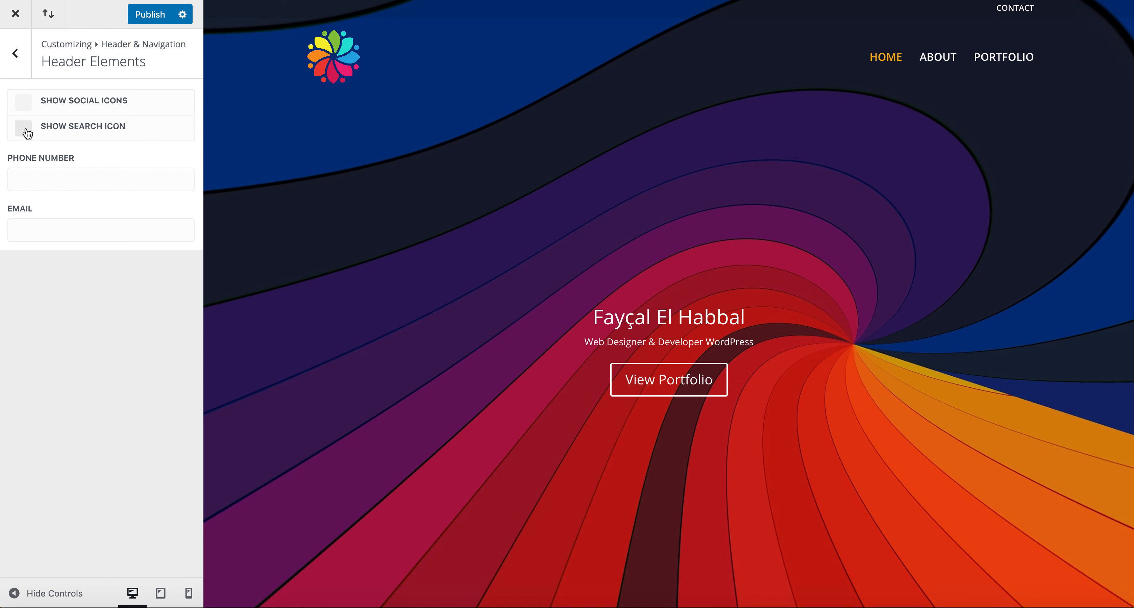
pyautogui.click(24, 109)
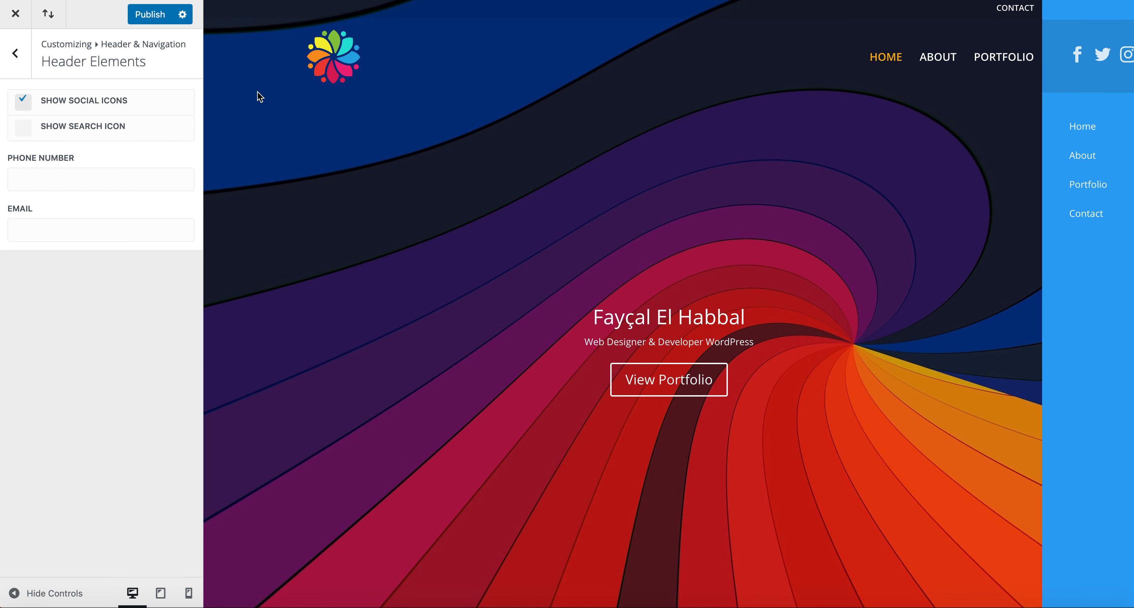
pyautogui.click(28, 108)
# Step: Enter a sample phone number in the header Phone Number field, then clear it
pyautogui.click(38, 175)
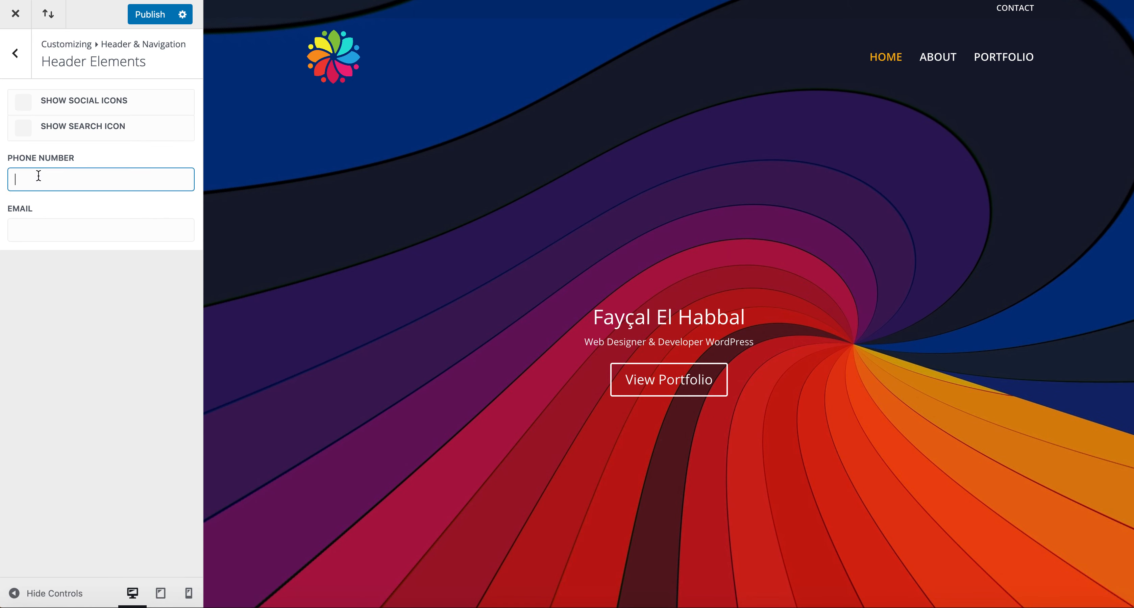
pyautogui.write('514-000-0000')
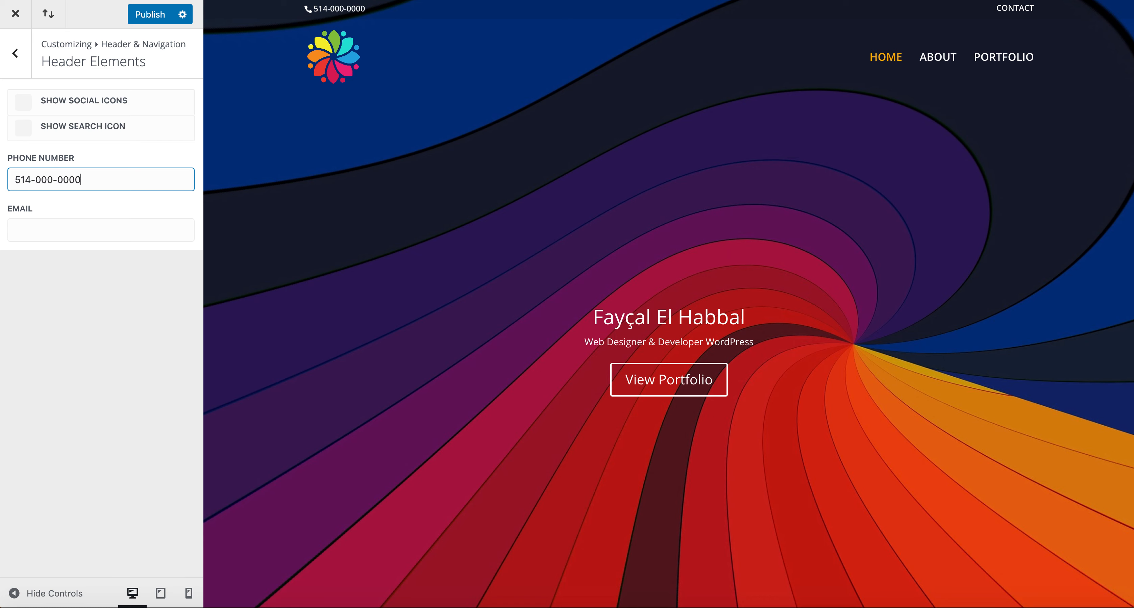
pyautogui.tripleClick(97, 176)
pyautogui.press('BackSpace')
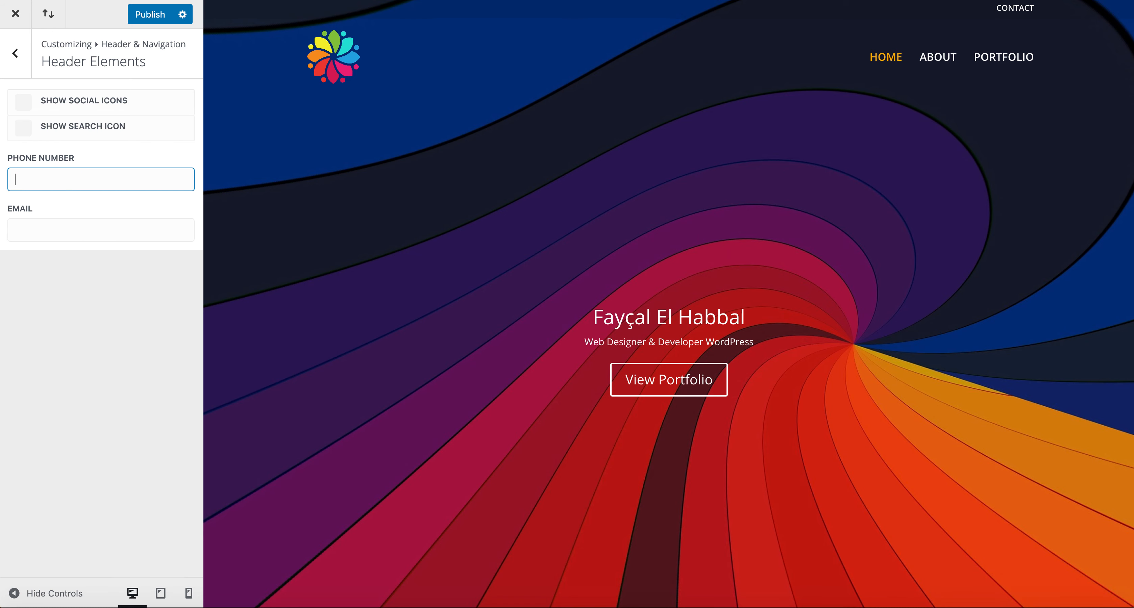
pyautogui.click(25, 52)
# Step: Preview the Centered, Centered Inline Logo, Slide In and Fullscreen header styles
pyautogui.click(36, 100)
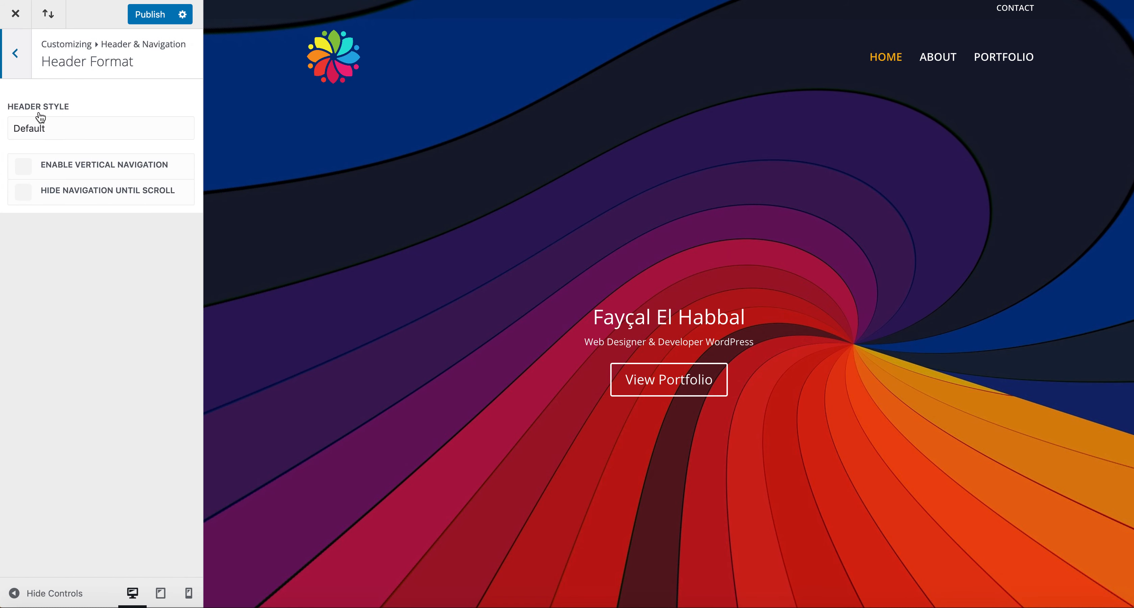
pyautogui.click(42, 131)
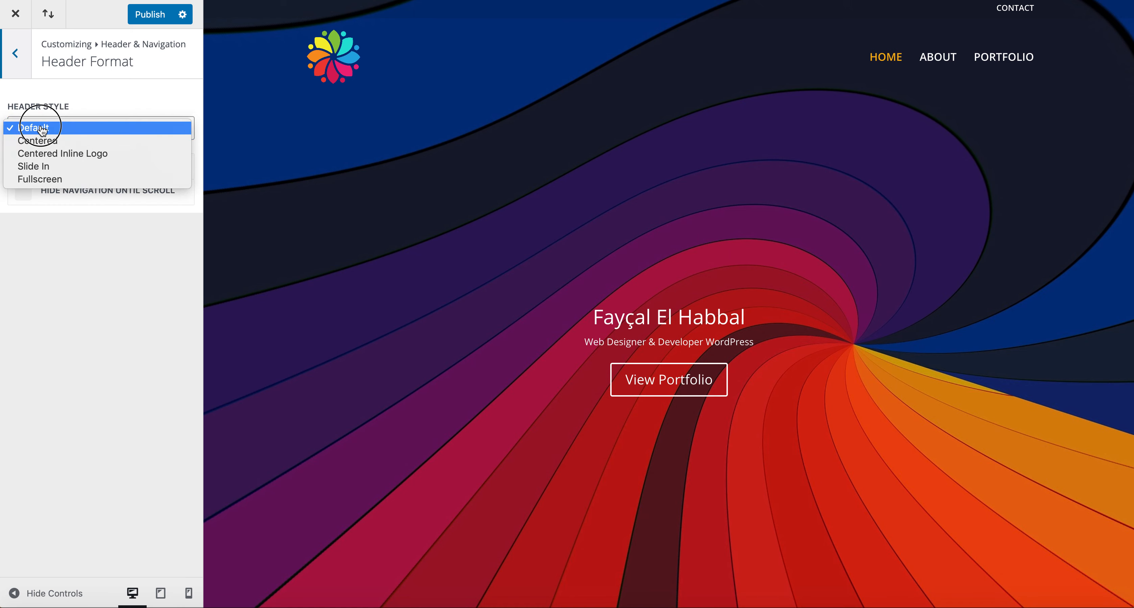
pyautogui.click(115, 141)
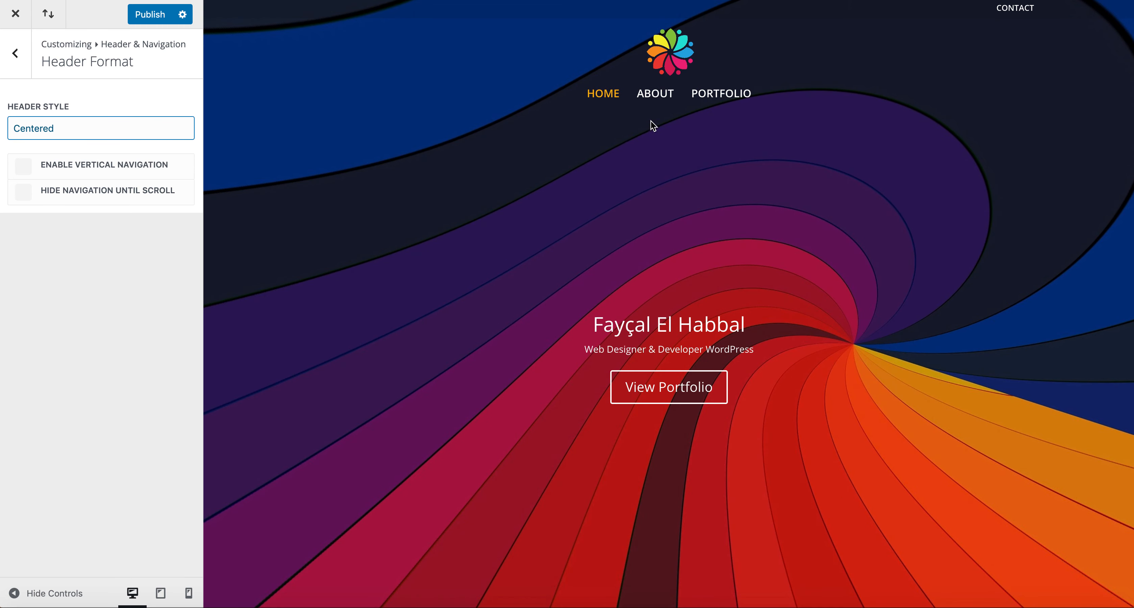
pyautogui.click(36, 136)
pyautogui.click(43, 147)
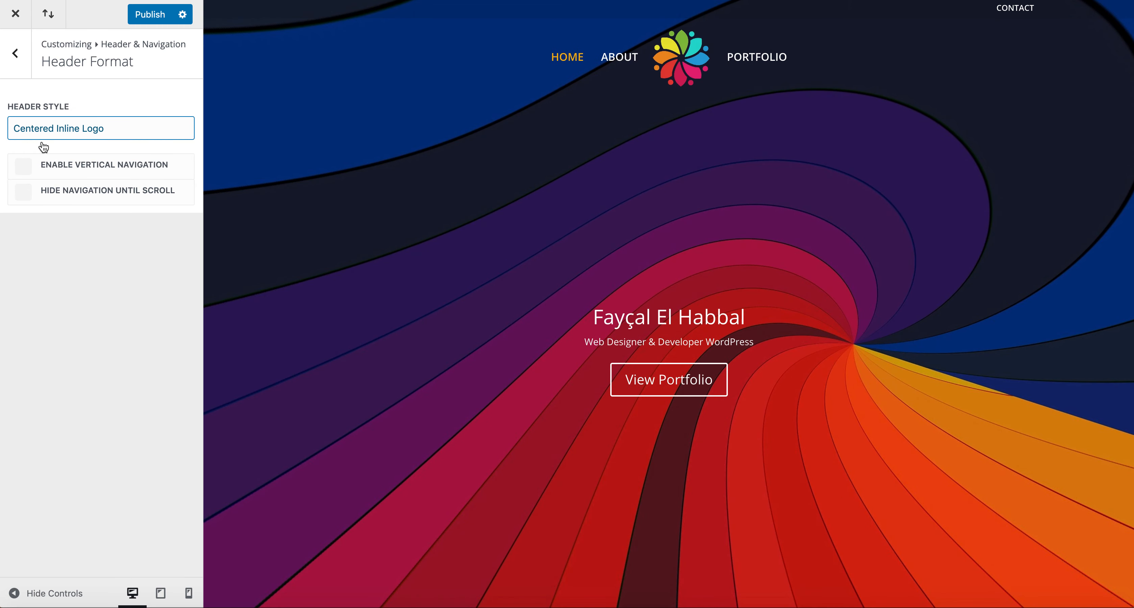
pyautogui.click(52, 139)
pyautogui.click(52, 140)
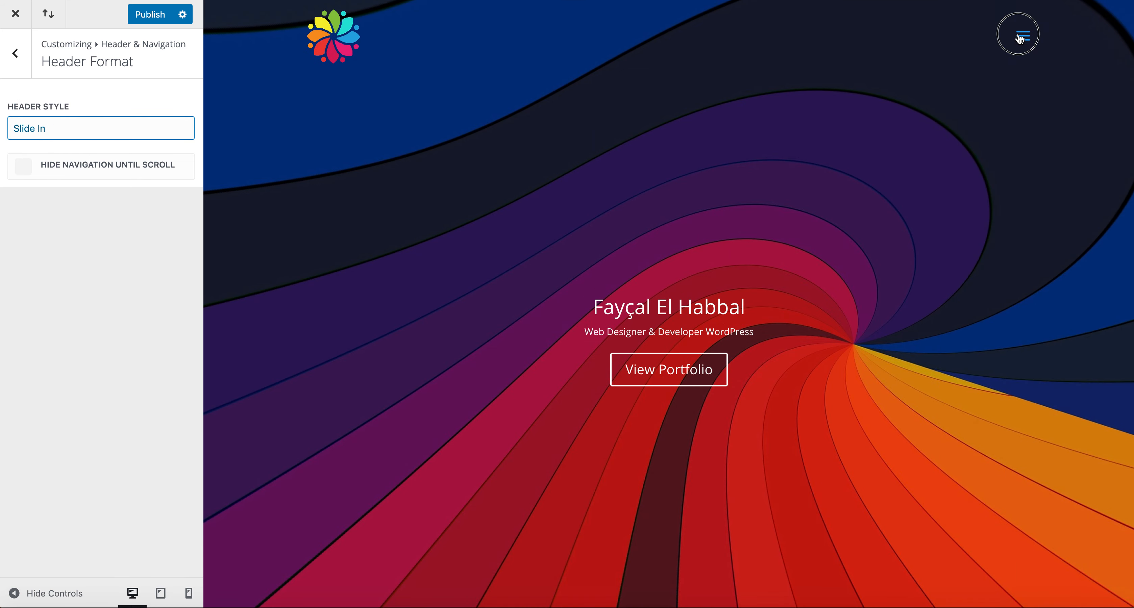
pyautogui.click(1021, 35)
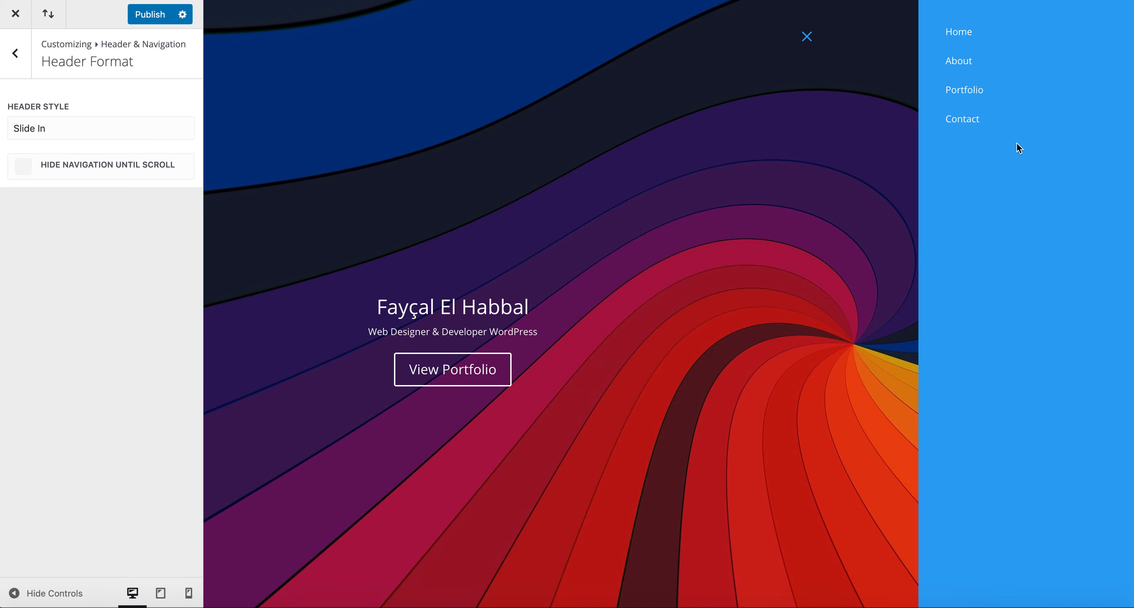
pyautogui.click(66, 132)
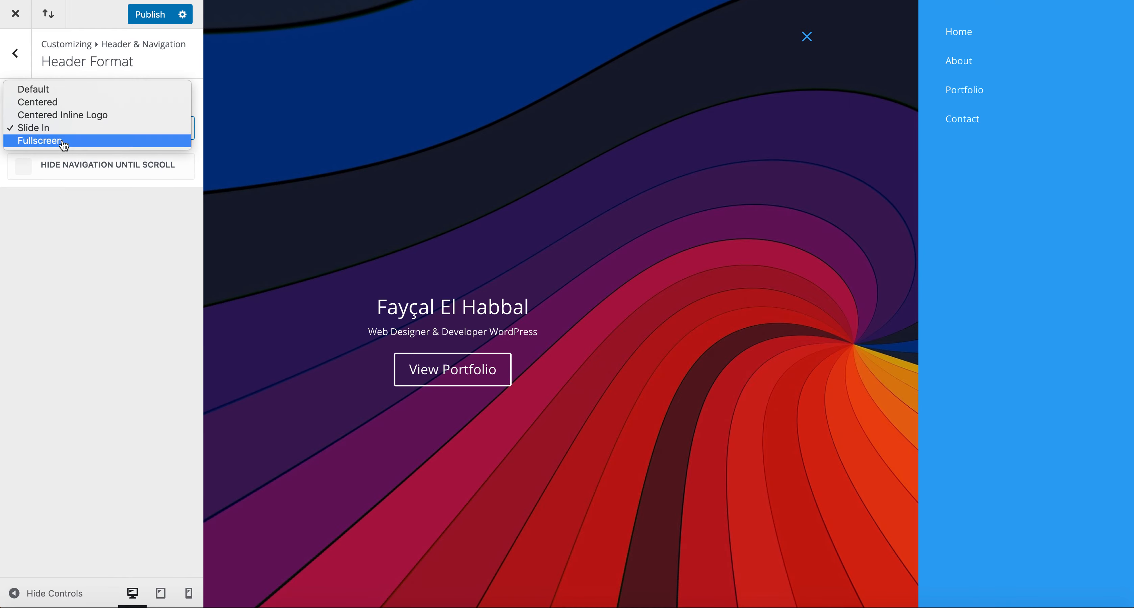
pyautogui.click(63, 140)
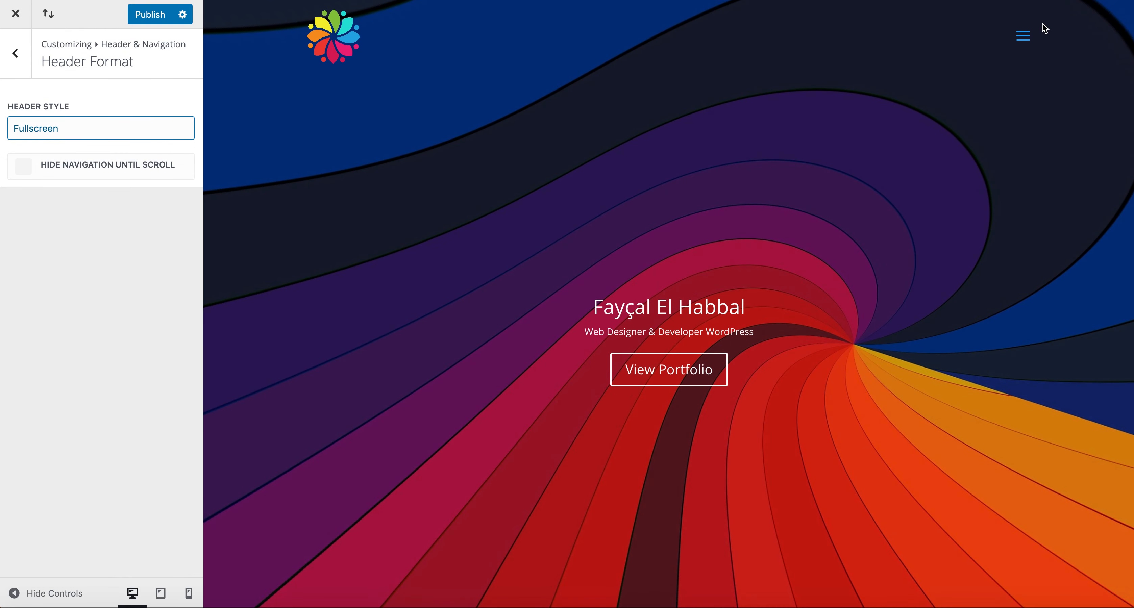
pyautogui.click(1021, 37)
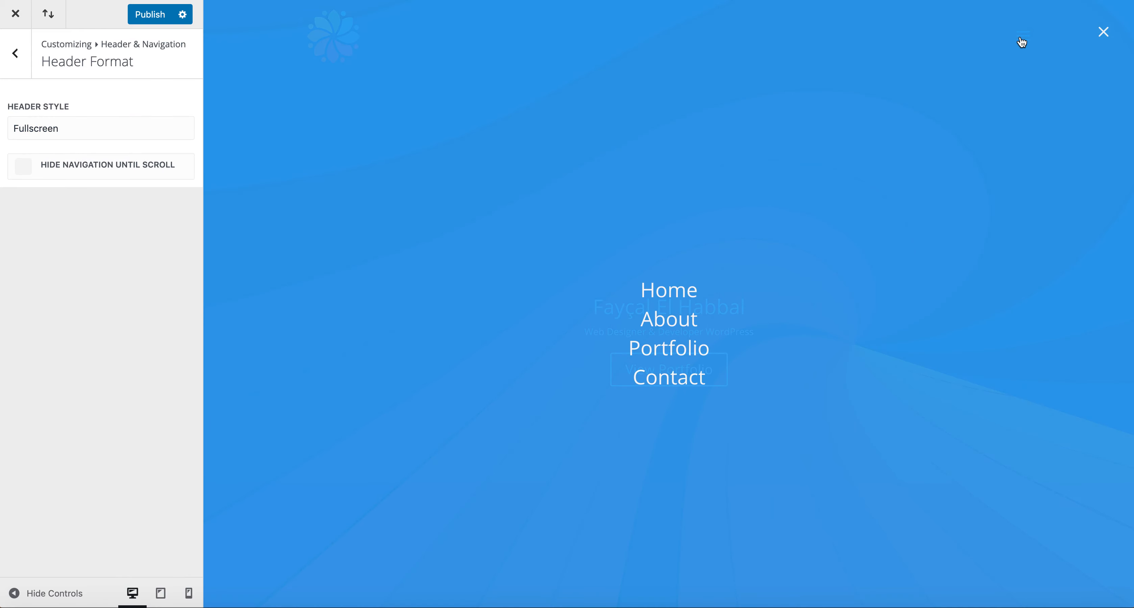
pyautogui.click(1104, 32)
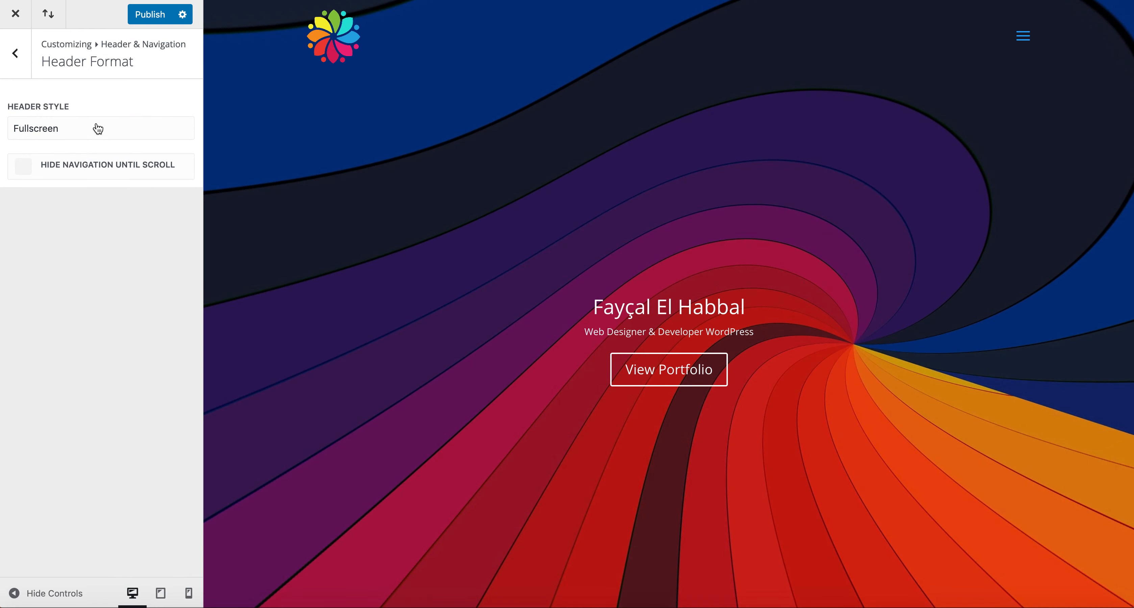
# Step: Set Header Style to Default, leave vertical navigation off, and publish the changes
pyautogui.click(98, 129)
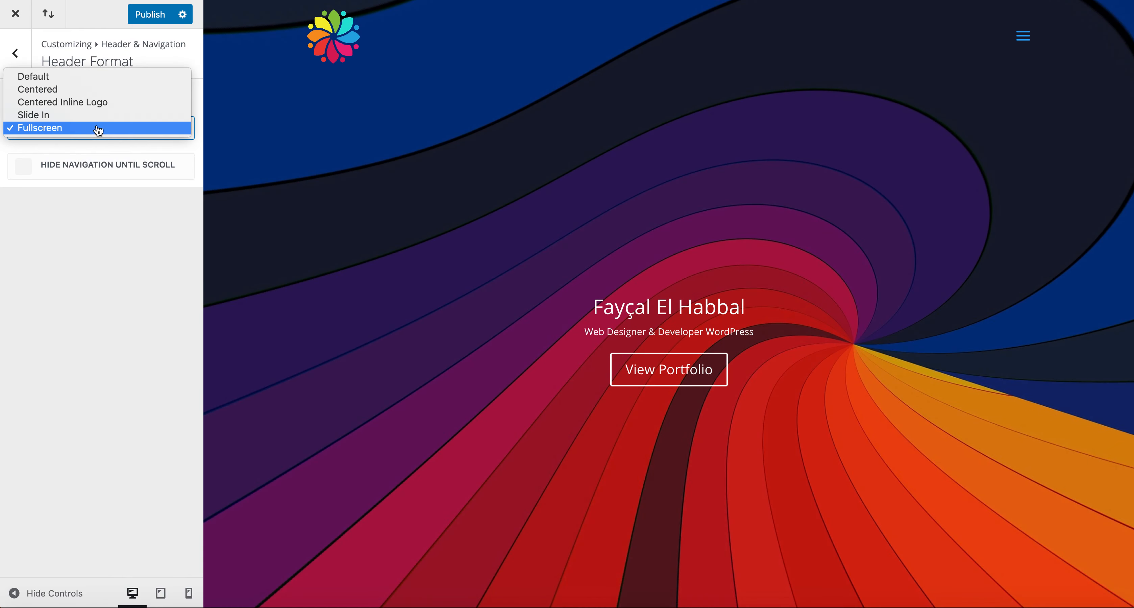
pyautogui.click(108, 78)
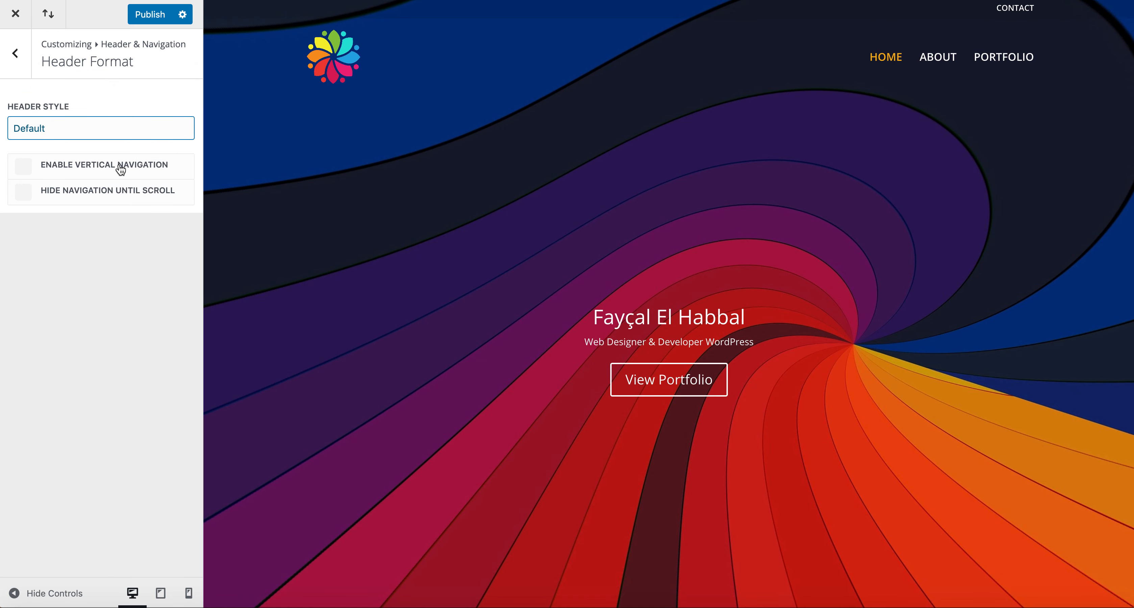
pyautogui.click(23, 166)
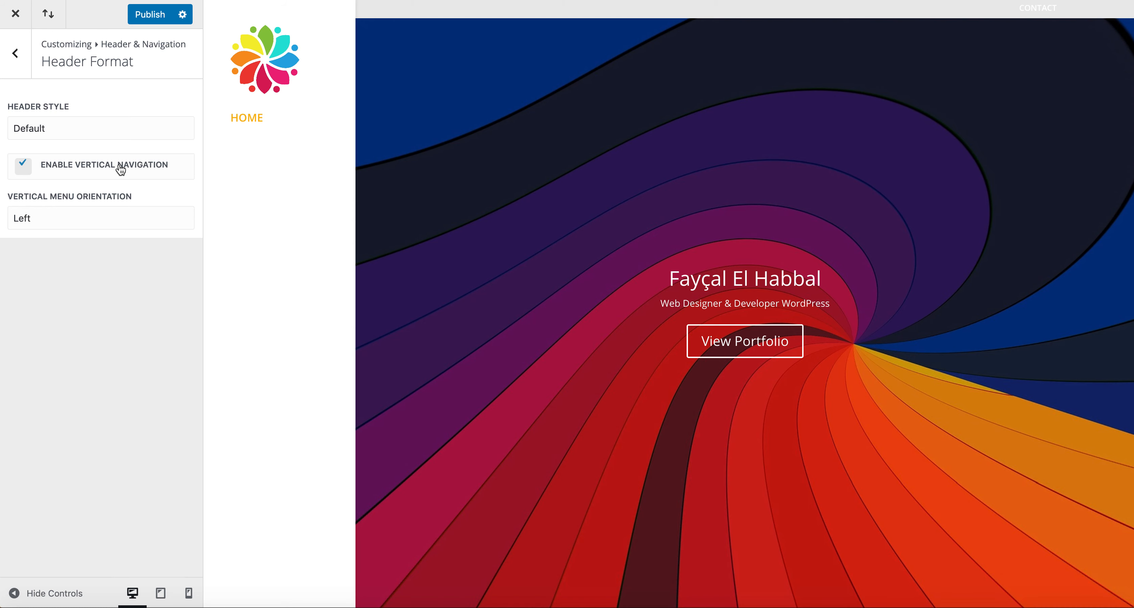
pyautogui.click(105, 169)
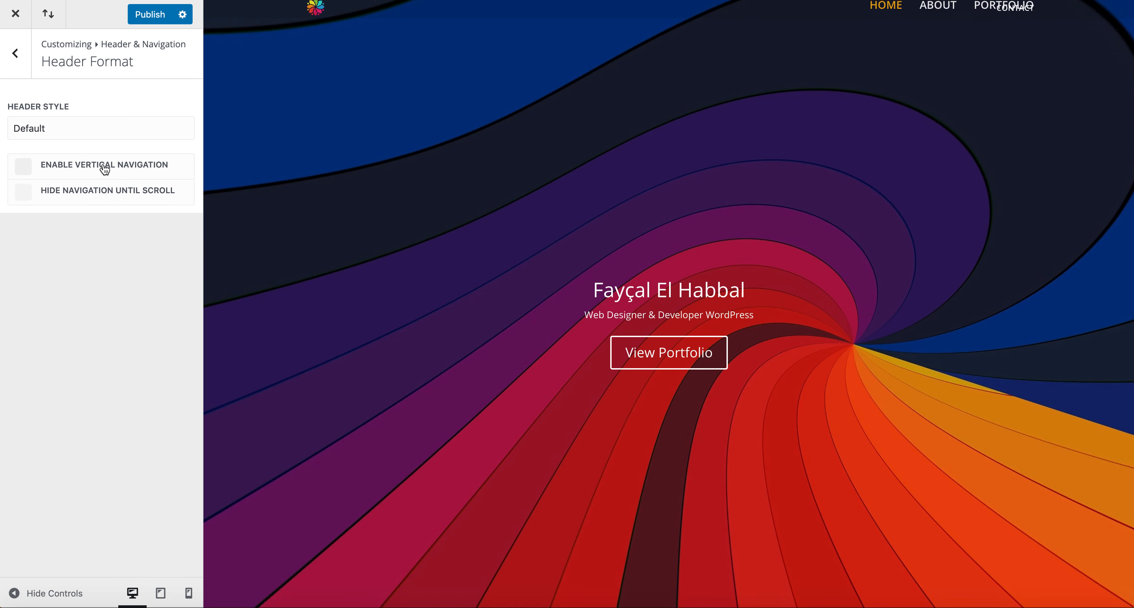
pyautogui.click(149, 16)
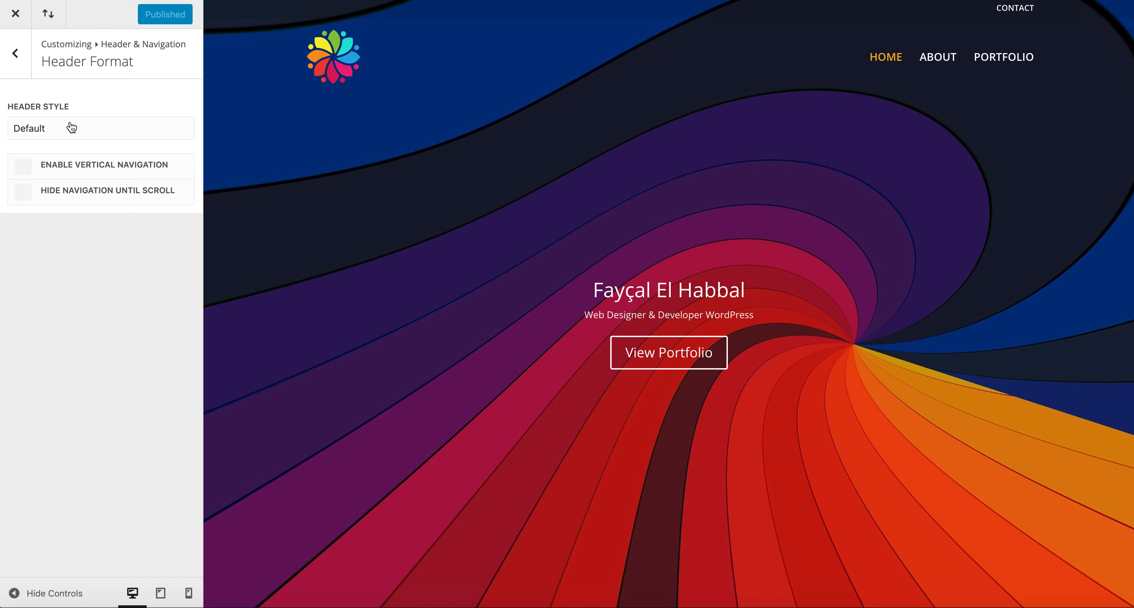
# Step: Look through General Settings' Site Identity, Layout Settings and Background, then return to the root Divi panel
pyautogui.click(18, 71)
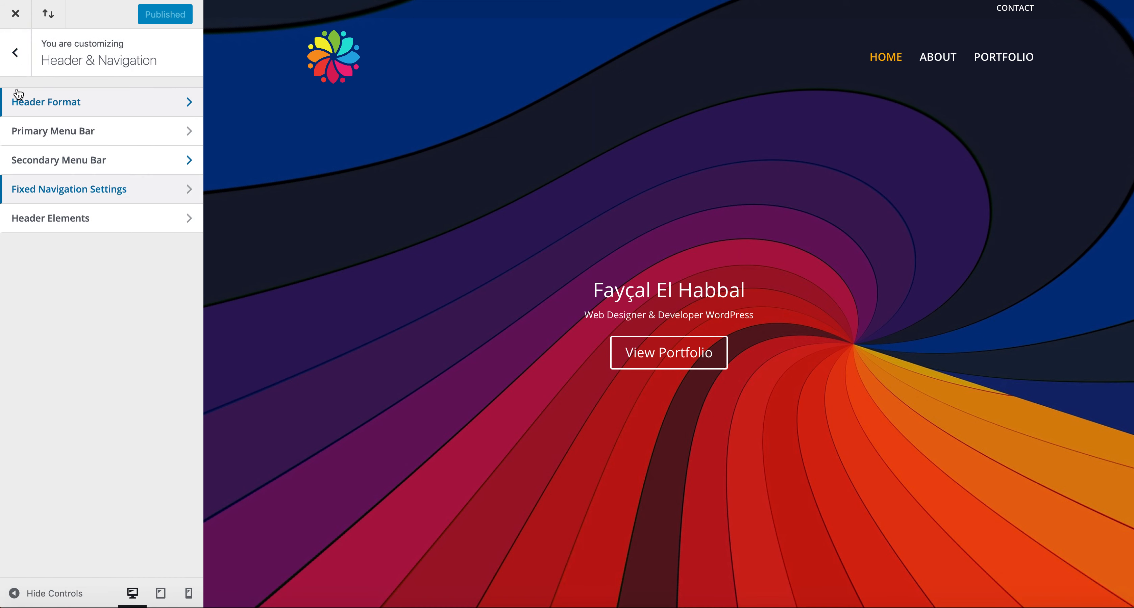
pyautogui.click(17, 70)
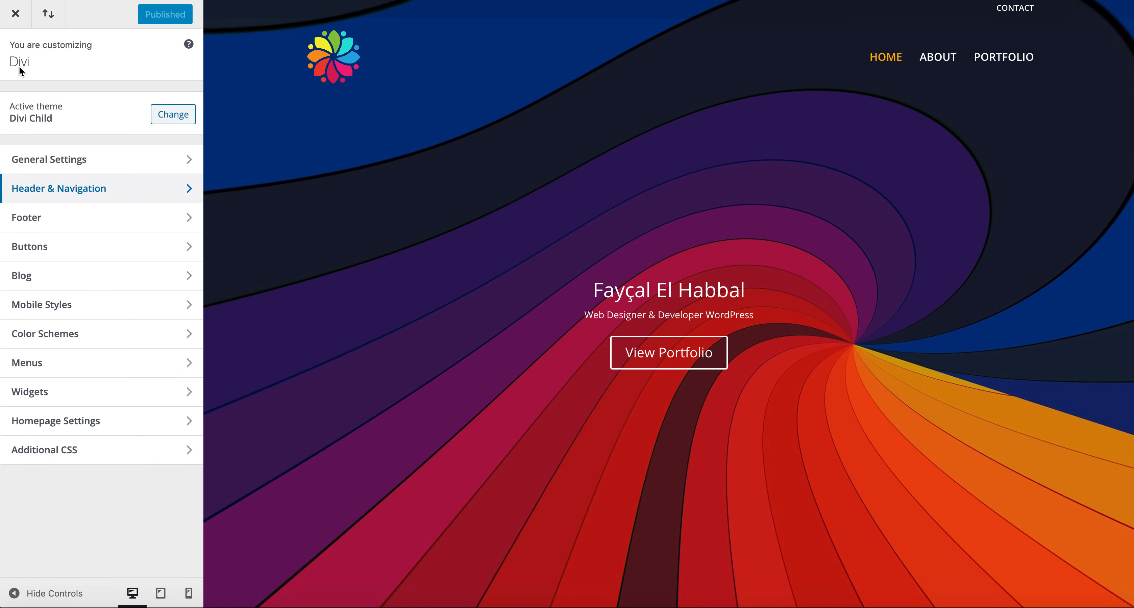
pyautogui.click(58, 167)
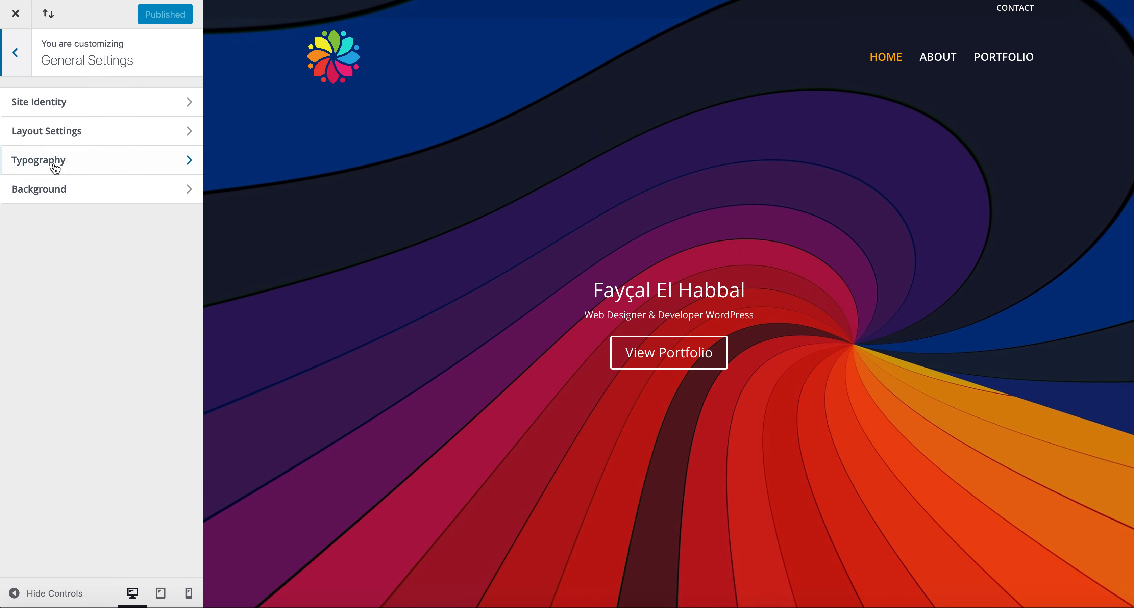
pyautogui.click(65, 111)
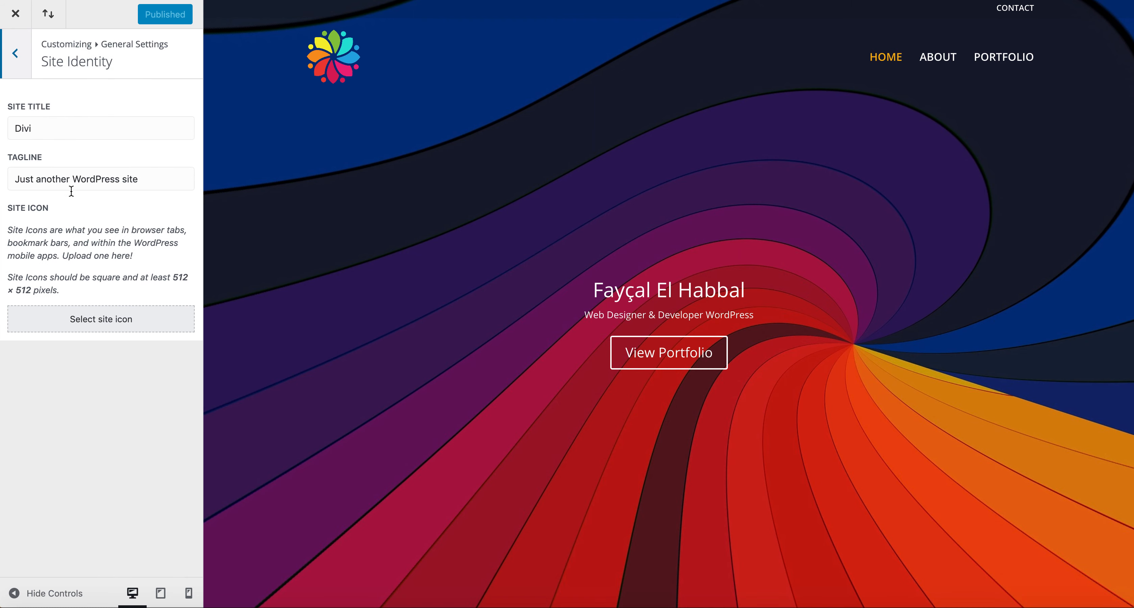
pyautogui.click(15, 54)
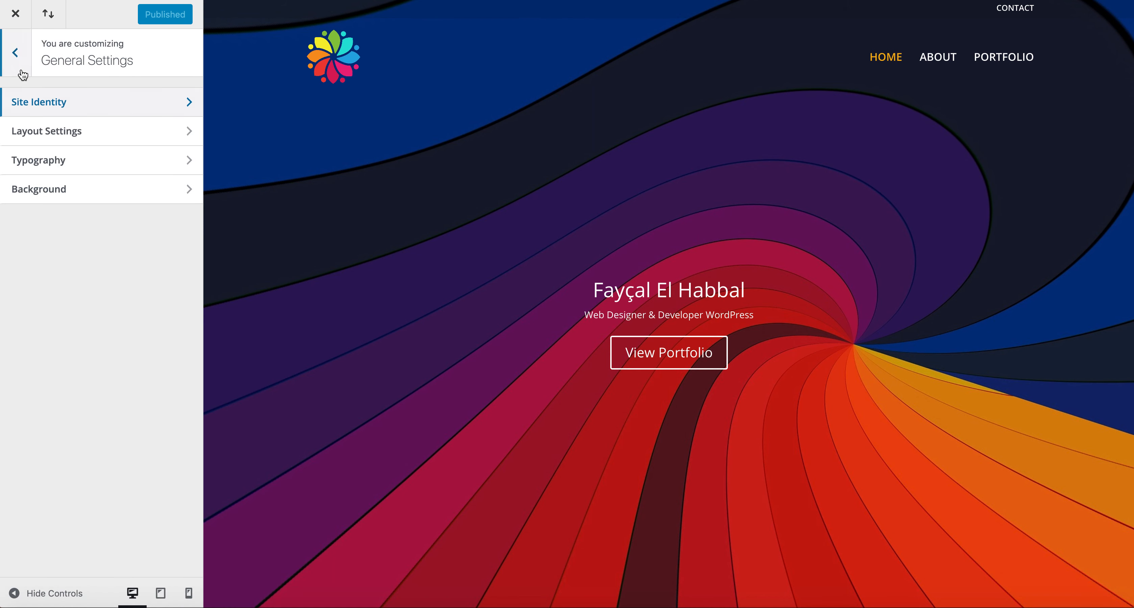
pyautogui.click(37, 134)
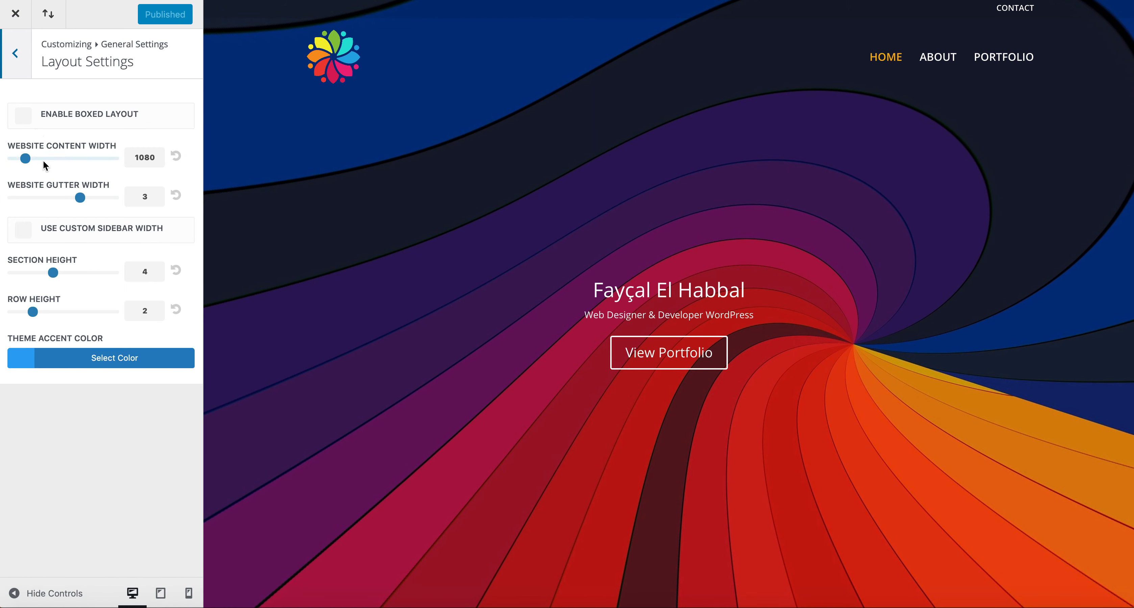
pyautogui.click(21, 58)
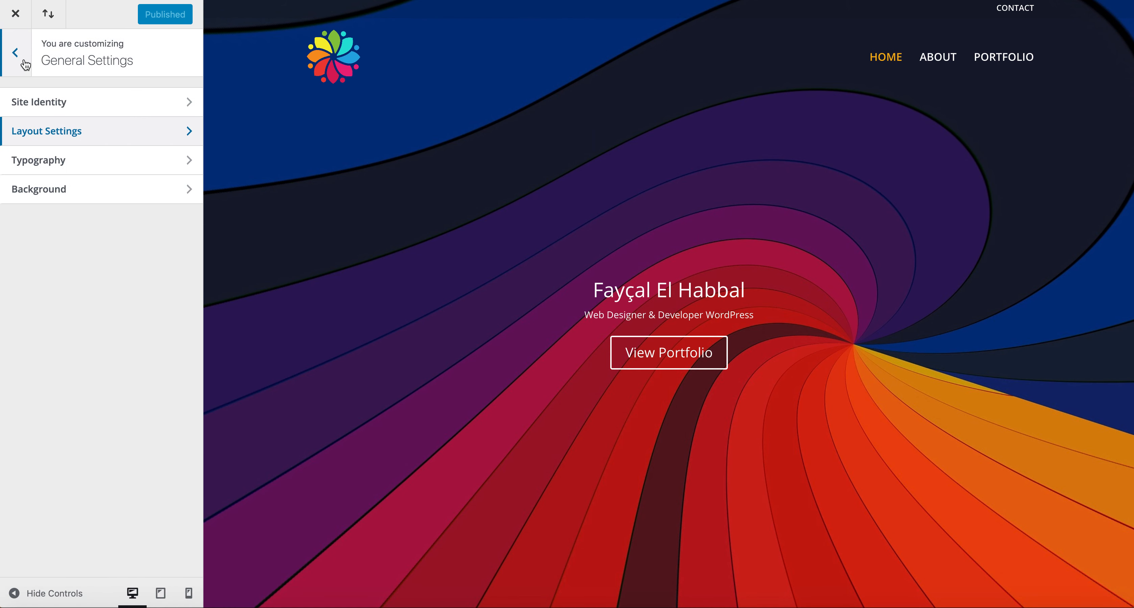
pyautogui.click(42, 196)
pyautogui.click(20, 54)
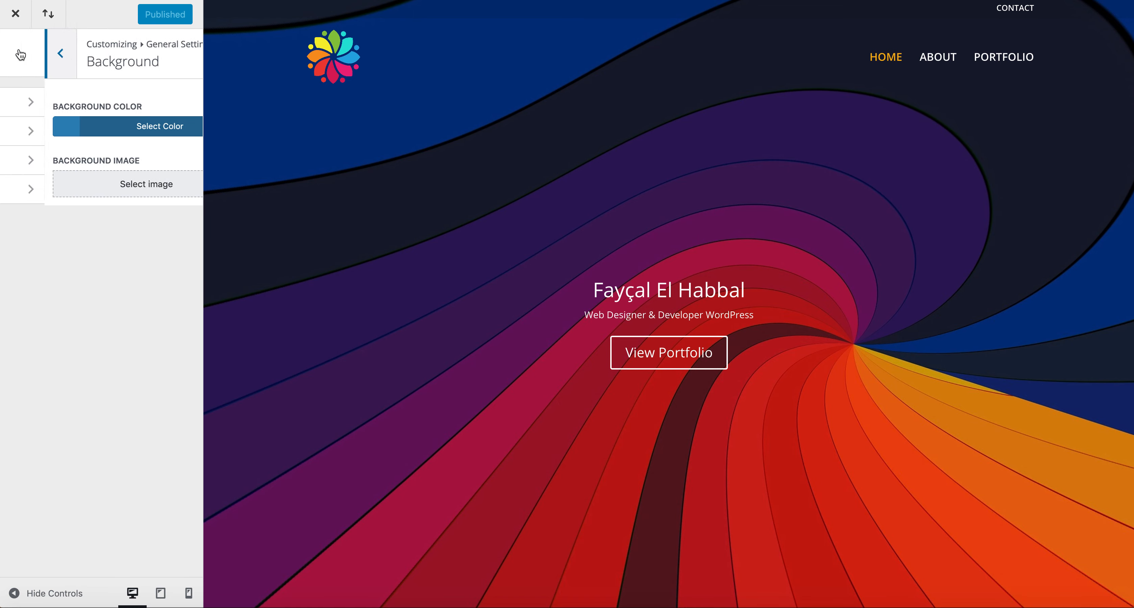
pyautogui.click(17, 53)
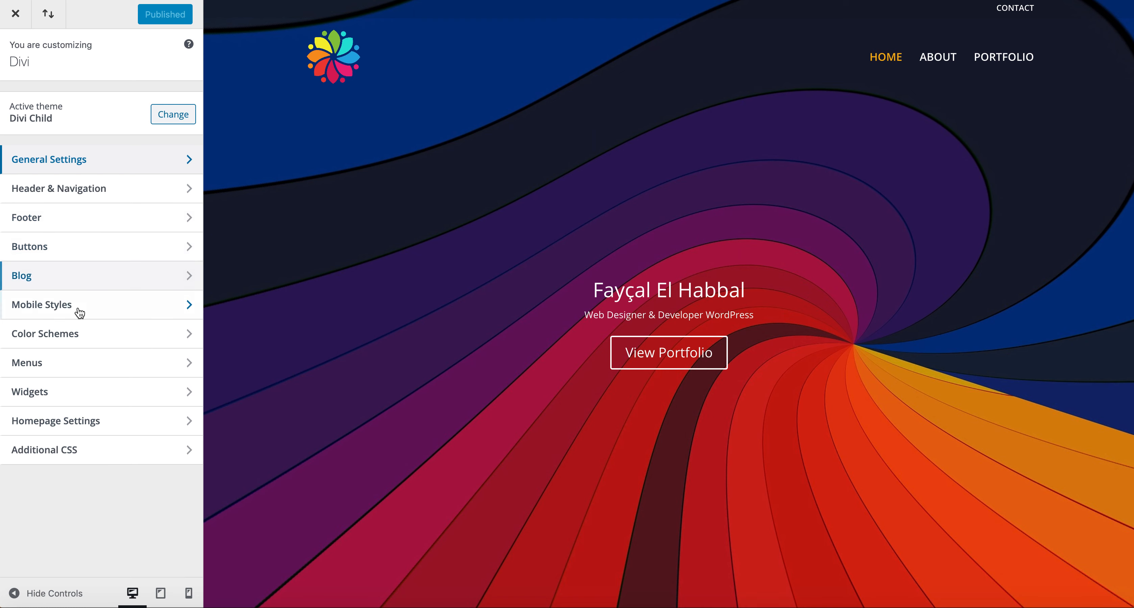
# Step: Leave the Customizer for Divi Theme Options and start uploading a new Logo image
pyautogui.click(17, 20)
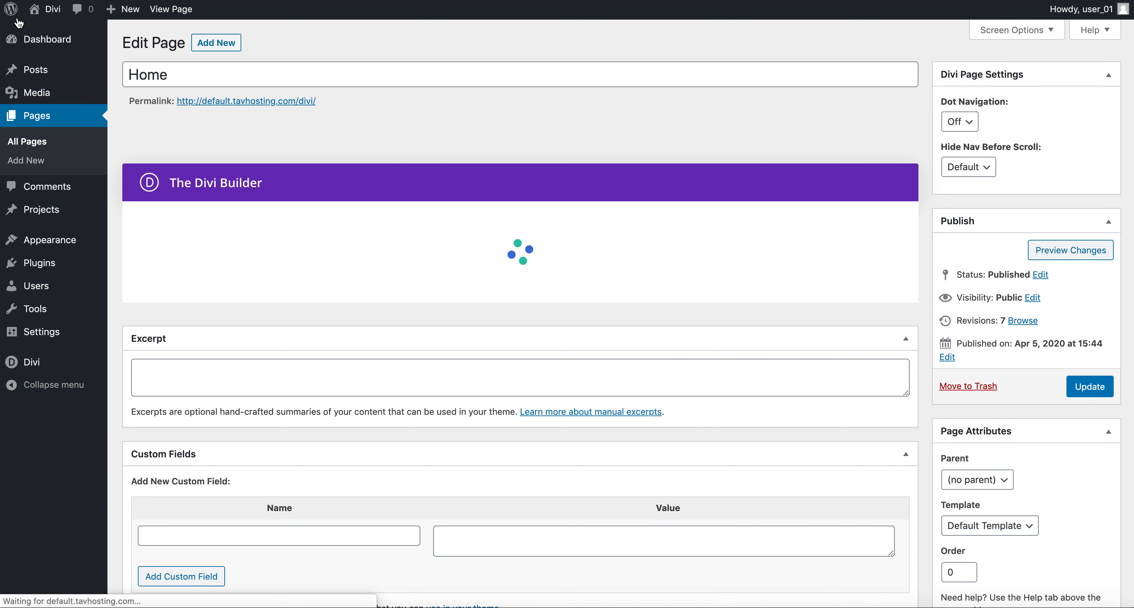
pyautogui.click(40, 366)
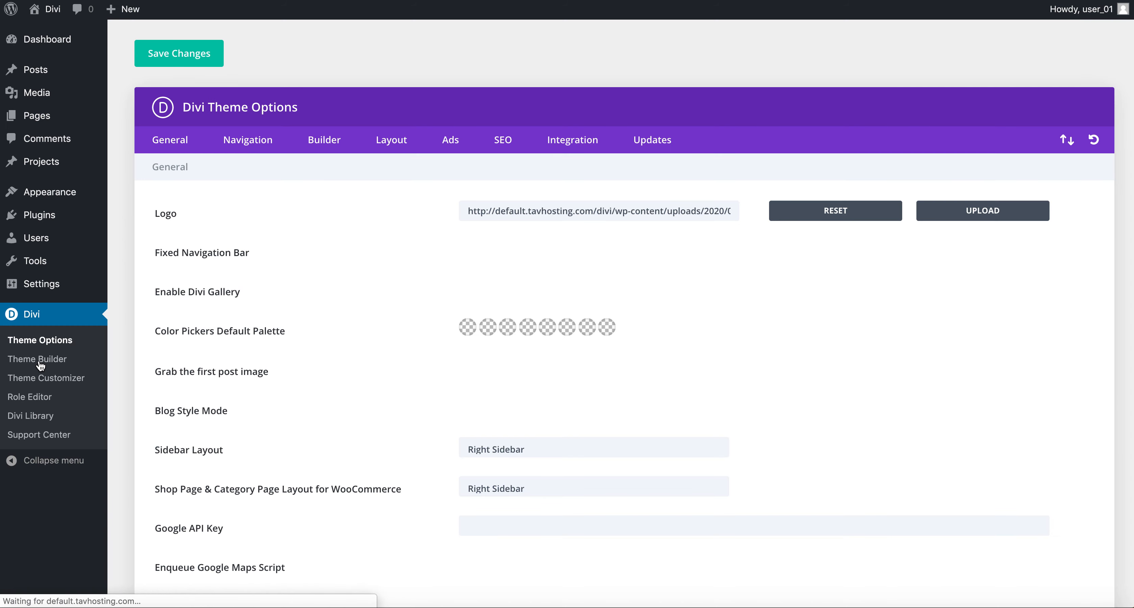
pyautogui.click(999, 203)
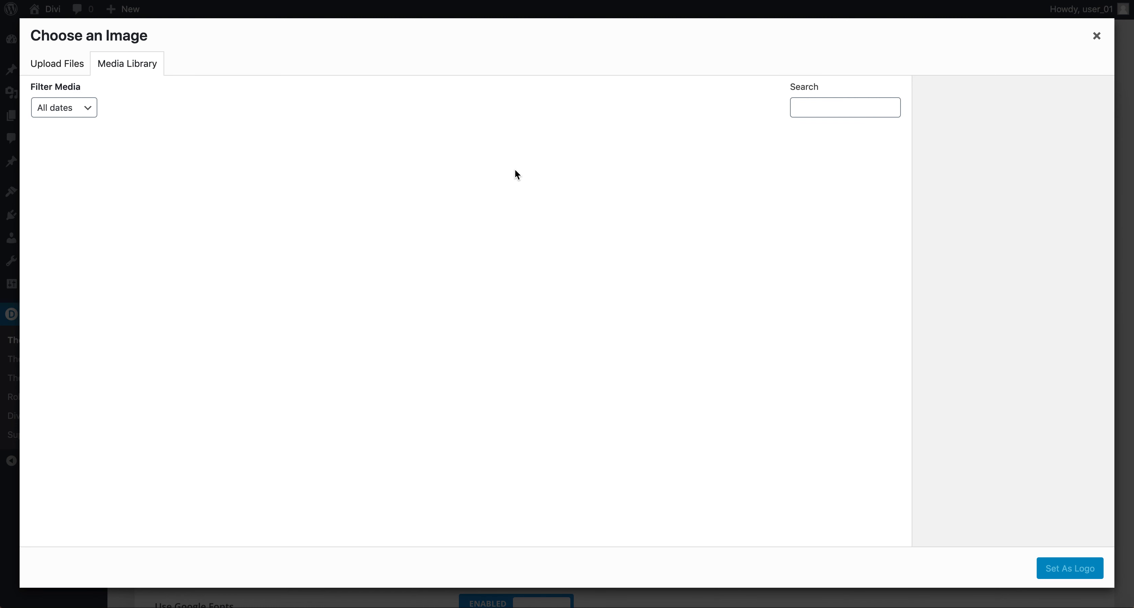
pyautogui.click(46, 59)
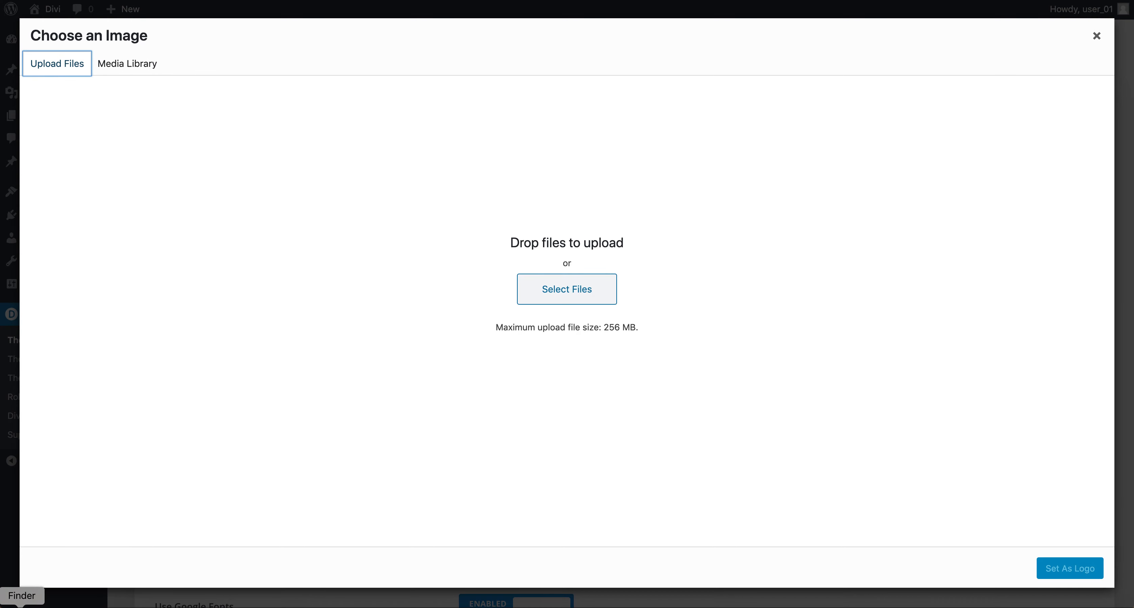
# Step: Drop glAsset-1-white.png from Finder into the uploader and set it as the logo
pyautogui.click(21, 607)
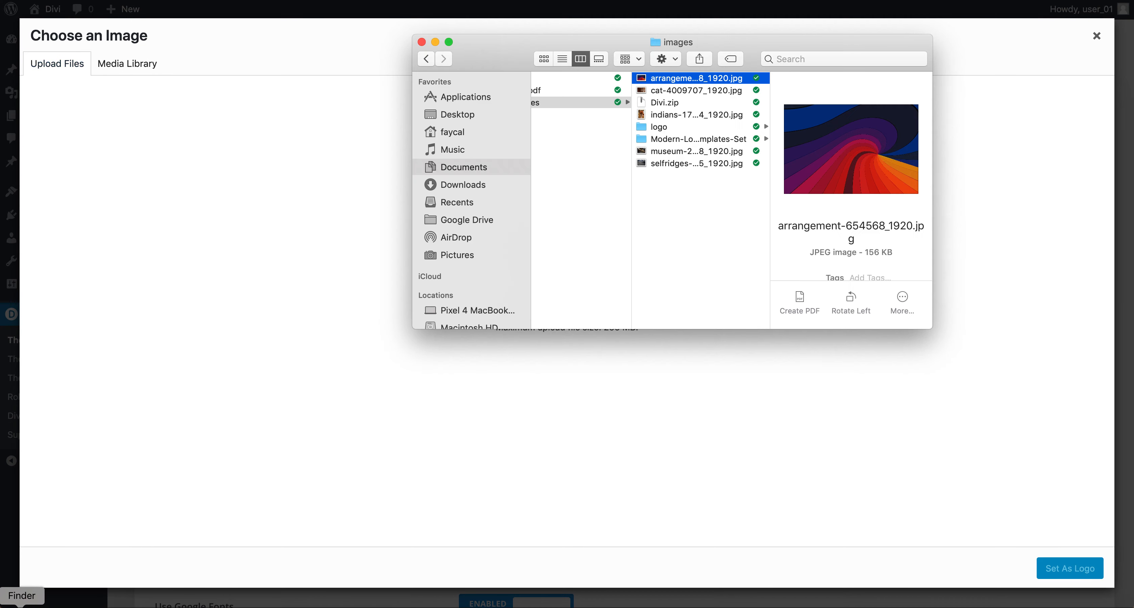
pyautogui.click(678, 126)
pyautogui.moveTo(801, 105); pyautogui.dragTo(382, 343)
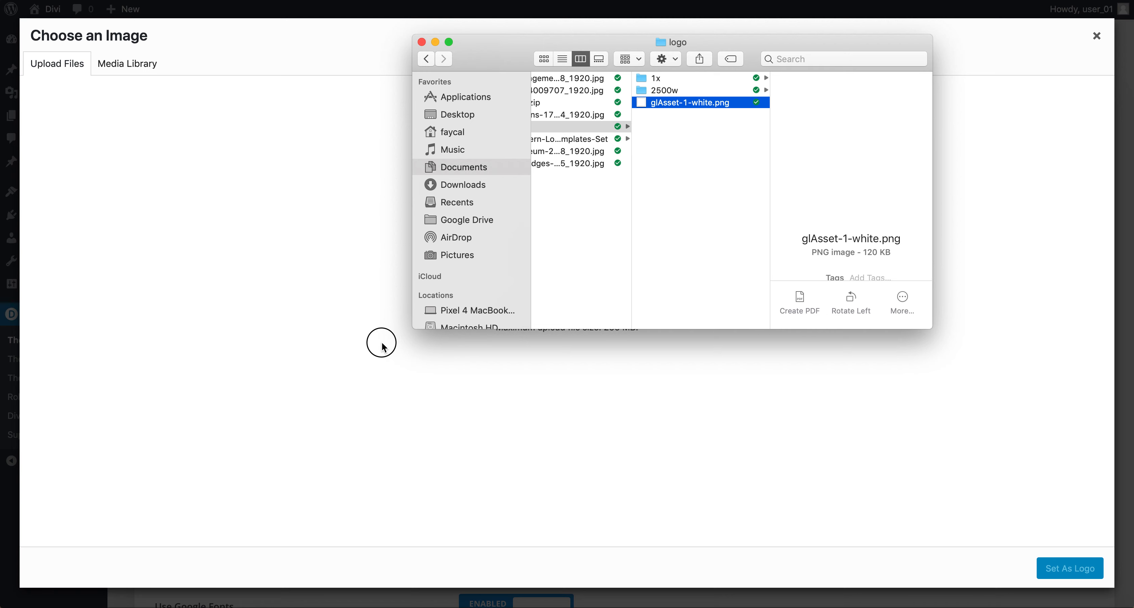
pyautogui.moveTo(667, 110); pyautogui.dragTo(547, 387)
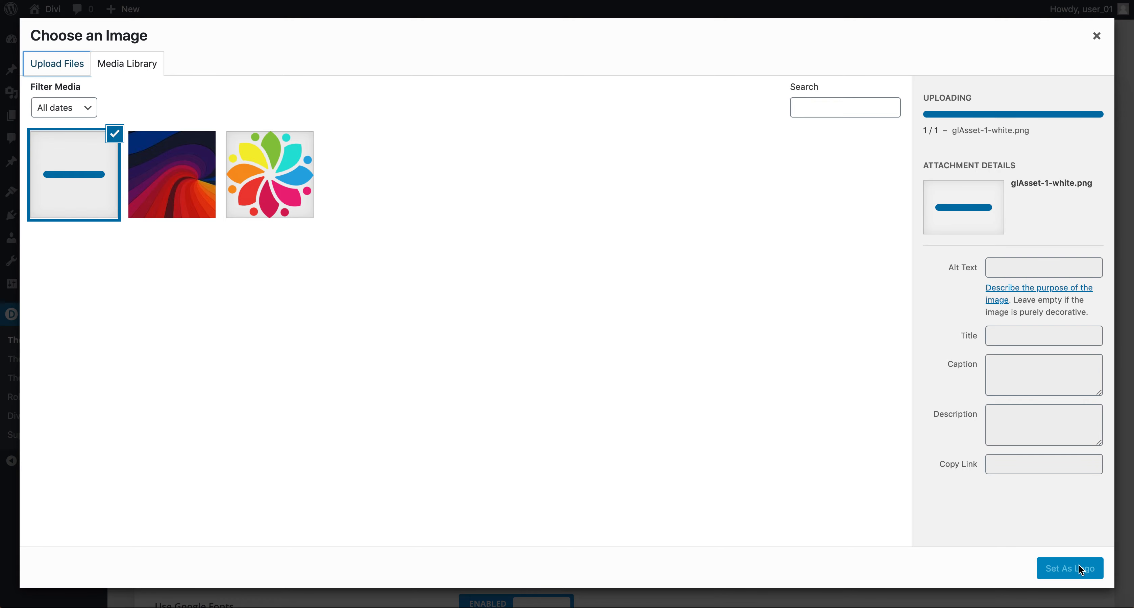
pyautogui.click(1081, 571)
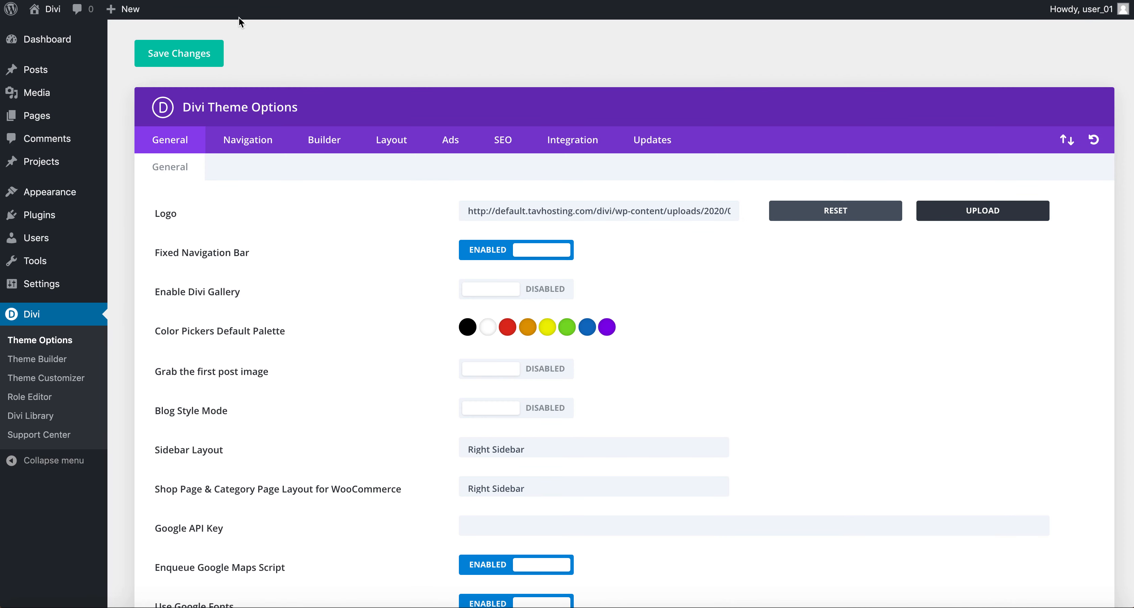
# Step: Save the Theme Options and check the homepage header showing the white logo
pyautogui.click(198, 65)
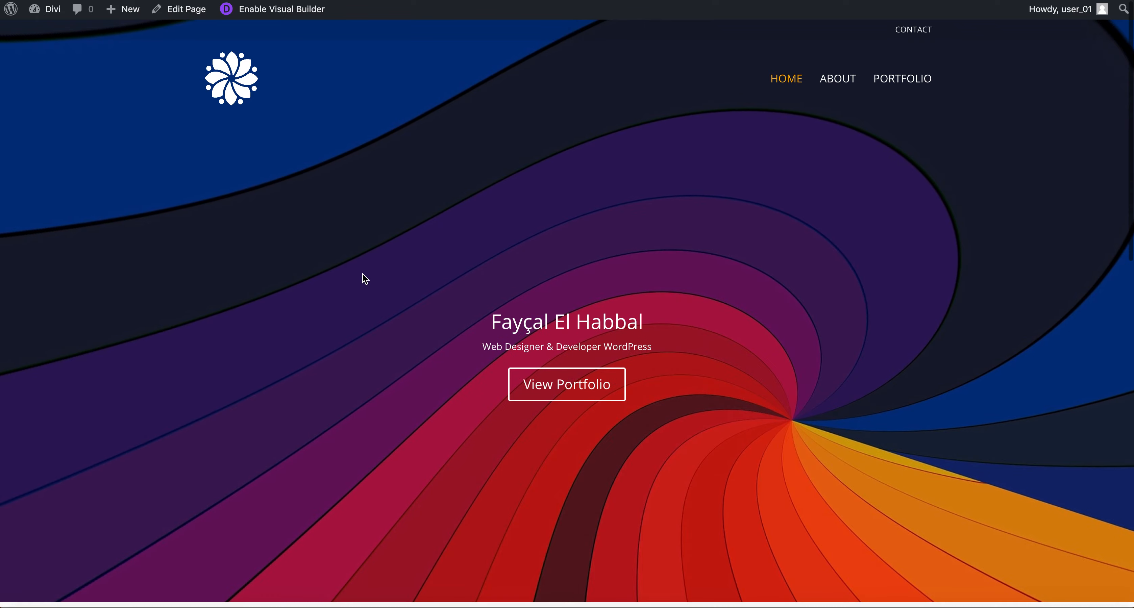
pyautogui.scroll(-8, 364, 278)
pyautogui.scroll(-8, 364, 279)
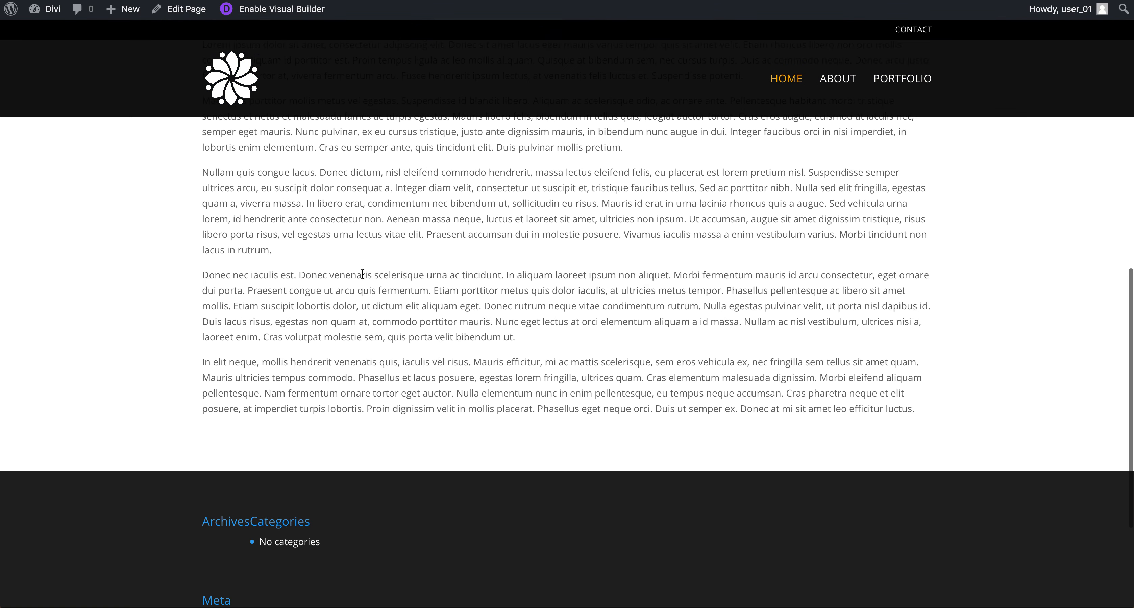
pyautogui.scroll(15, 363, 279)
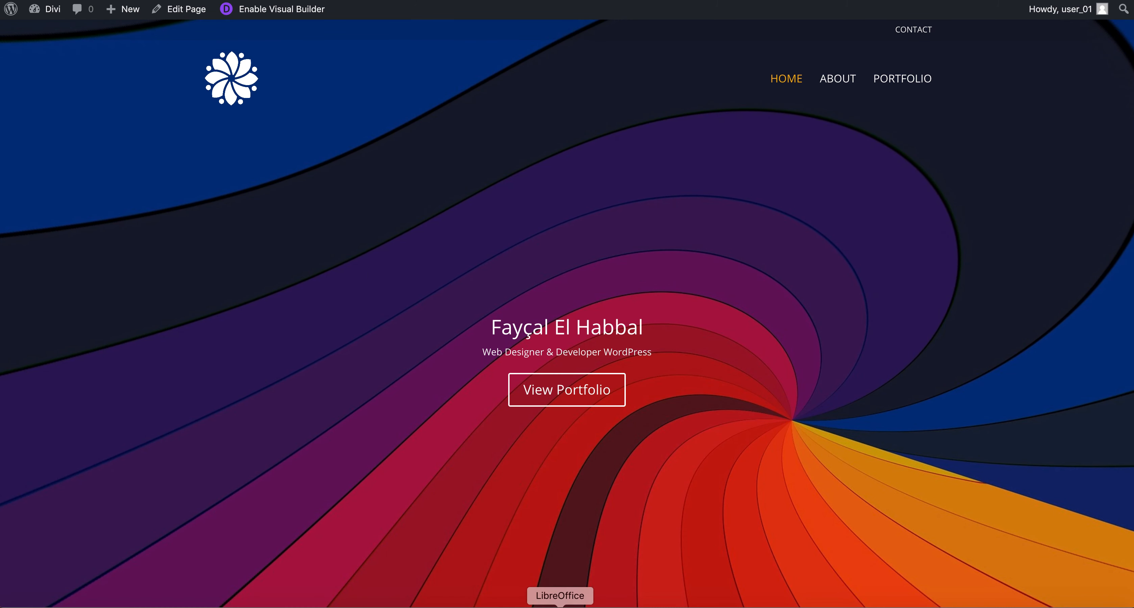
pyautogui.rightClick(702, 607)
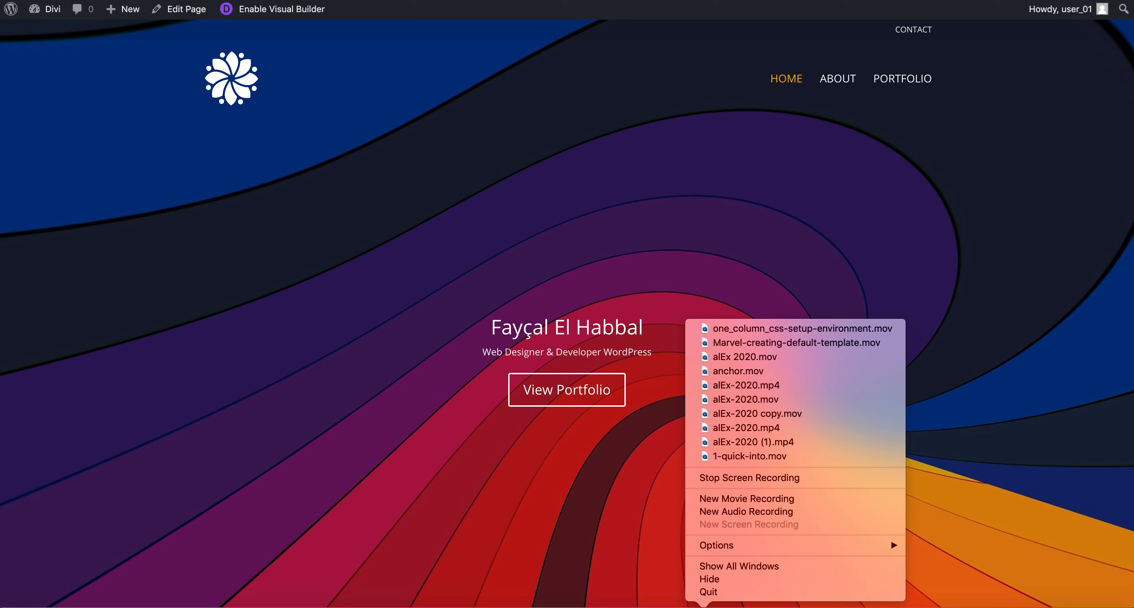